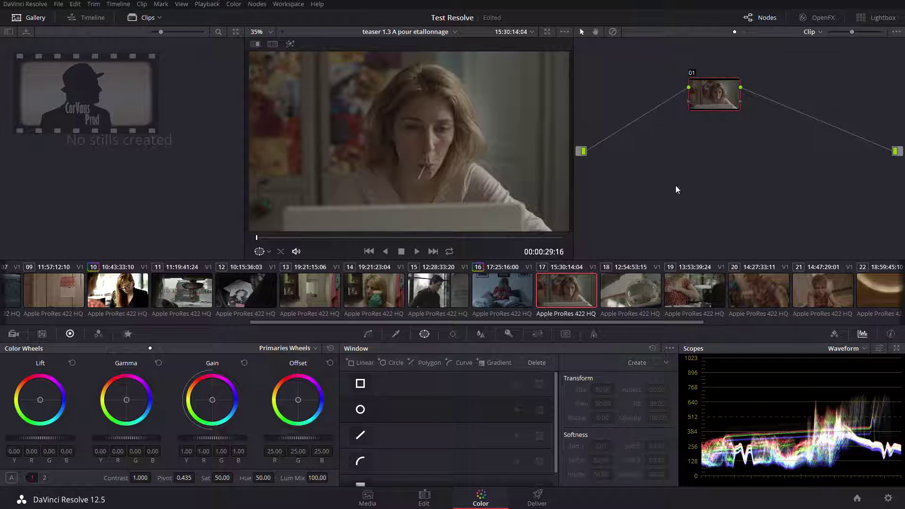
# - Examine the Curves palette's modes, including Custom and Lum Vs Sat, and compare it with the Window palette
pyautogui.moveTo(555, 384); pyautogui.dragTo(553, 345)
pyautogui.click(369, 334)
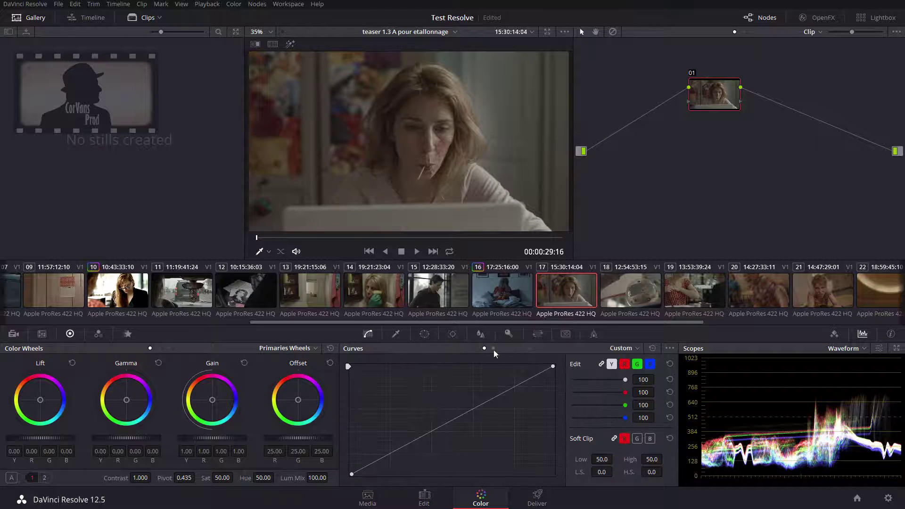
pyautogui.click(494, 350)
pyautogui.click(519, 349)
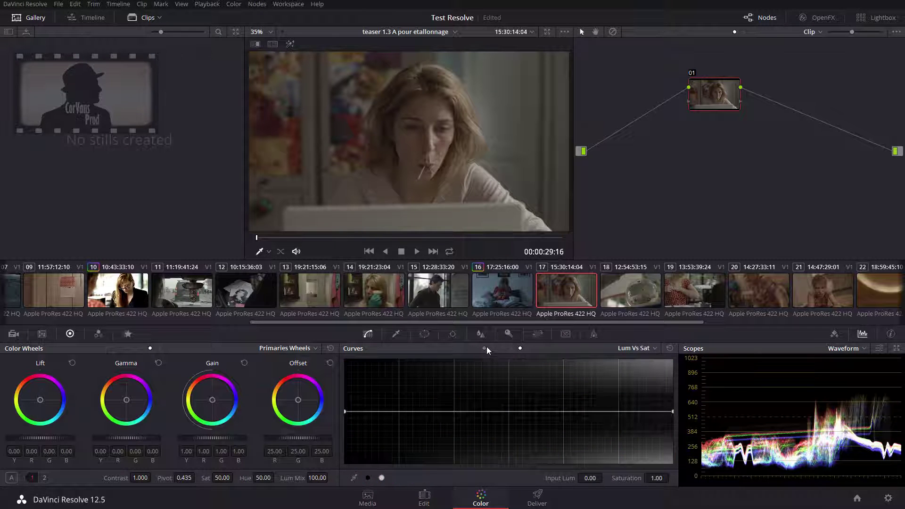
pyautogui.click(486, 347)
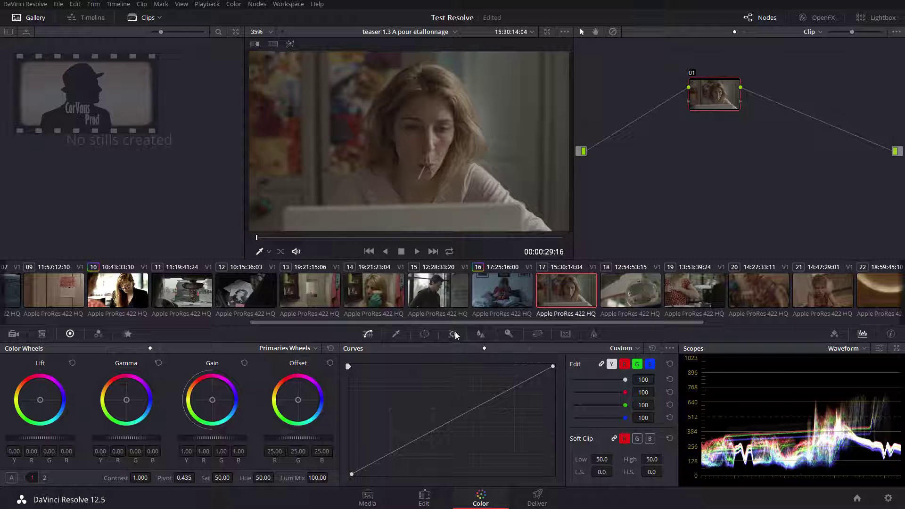
pyautogui.click(425, 334)
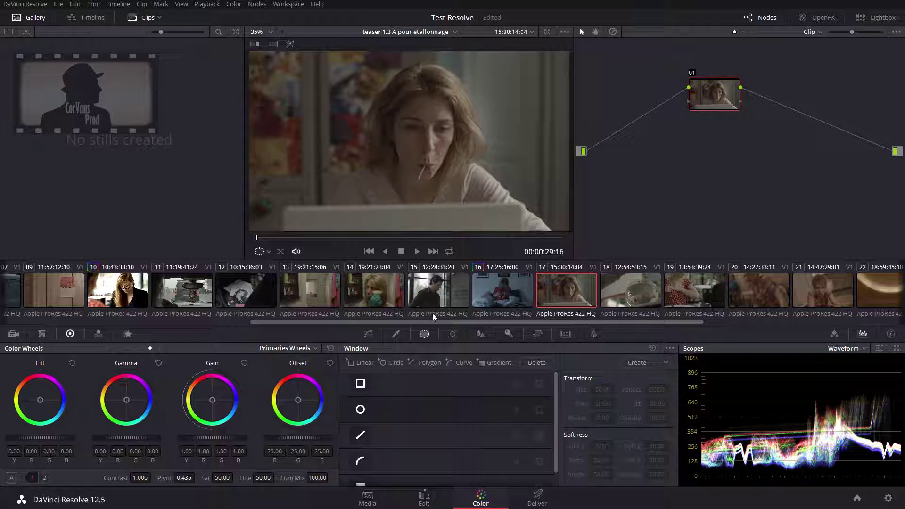
pyautogui.click(369, 333)
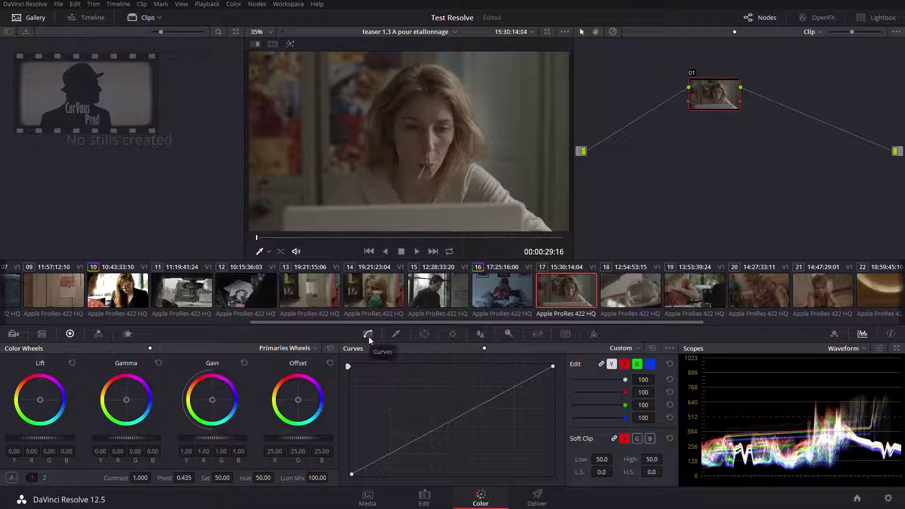
pyautogui.click(396, 334)
# - Add a linear window to node 01, rotate it -90 and position it over the colourful painting at the frame's edge
pyautogui.click(423, 335)
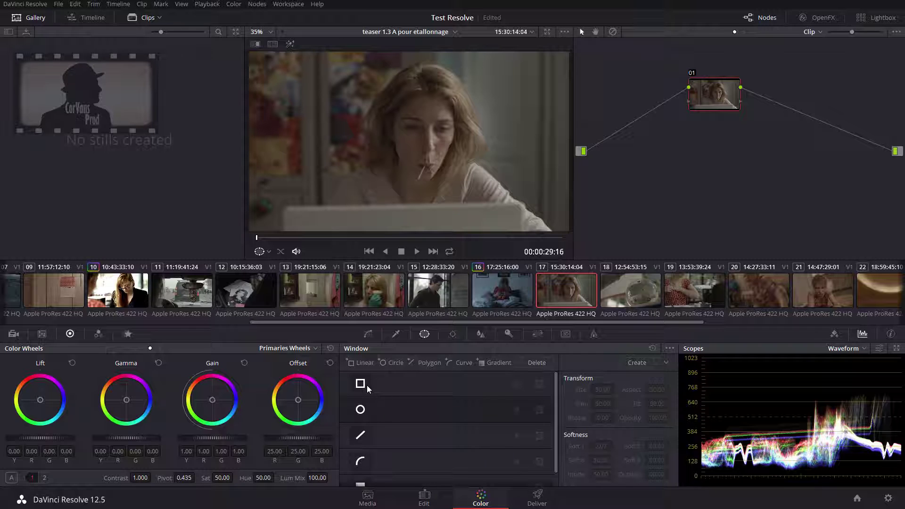
pyautogui.click(361, 385)
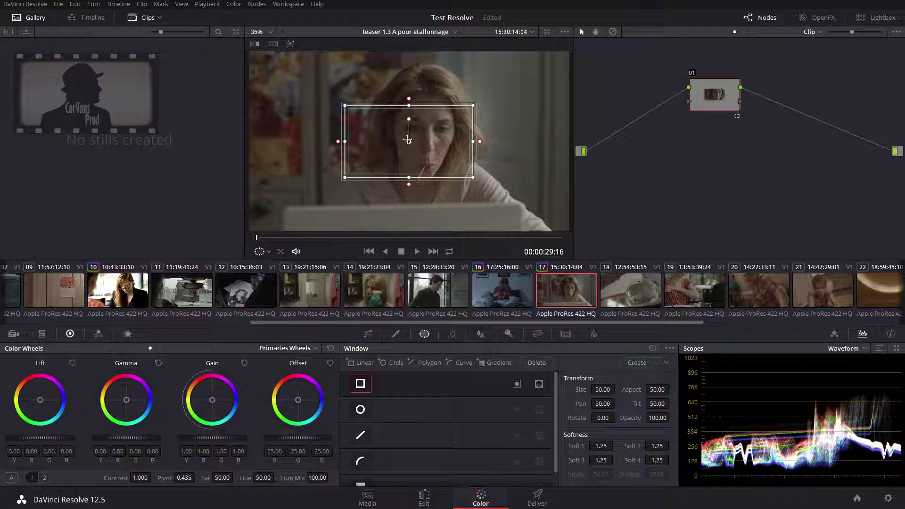
pyautogui.moveTo(408, 140); pyautogui.dragTo(368, 140)
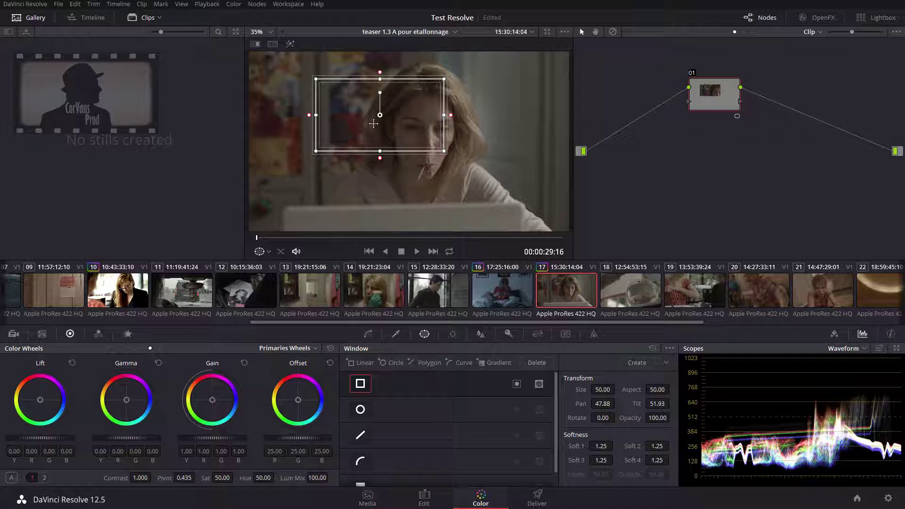
pyautogui.moveTo(375, 112); pyautogui.dragTo(450, 97)
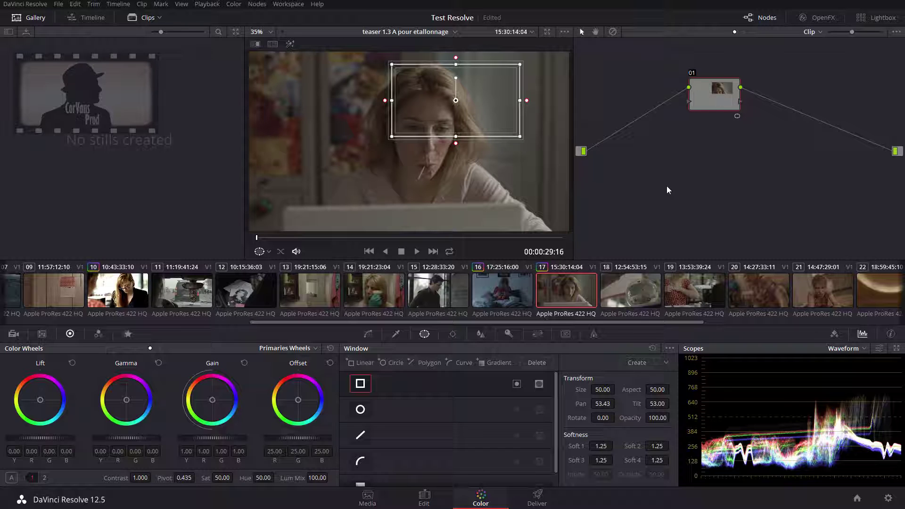
pyautogui.moveTo(440, 99); pyautogui.dragTo(297, 135)
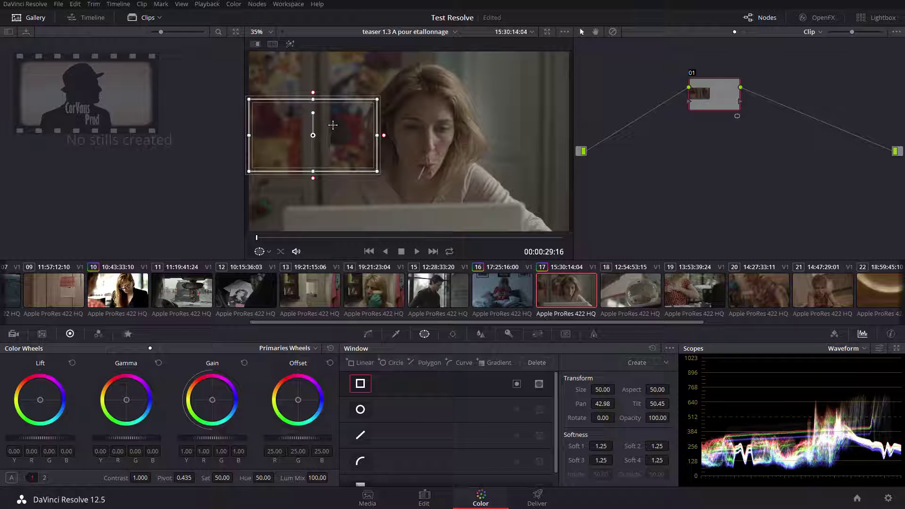
pyautogui.moveTo(337, 129); pyautogui.dragTo(354, 127)
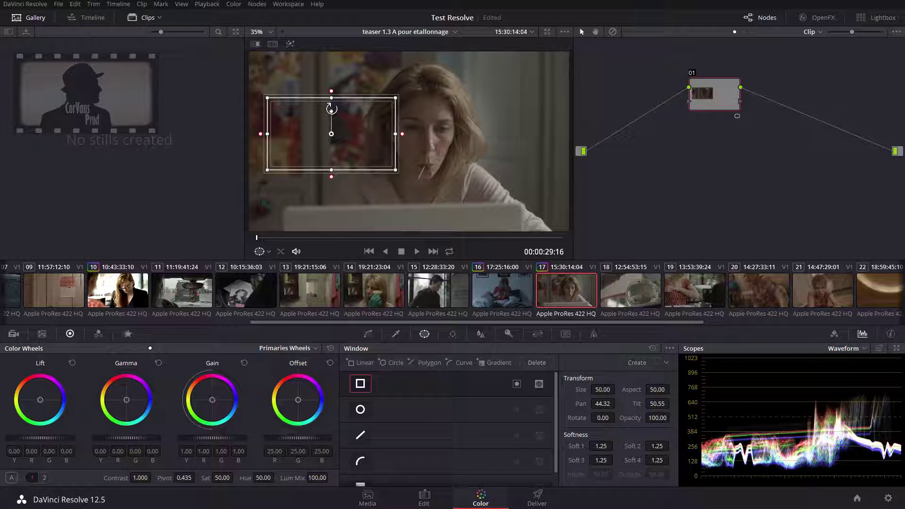
pyautogui.moveTo(331, 112); pyautogui.dragTo(268, 95)
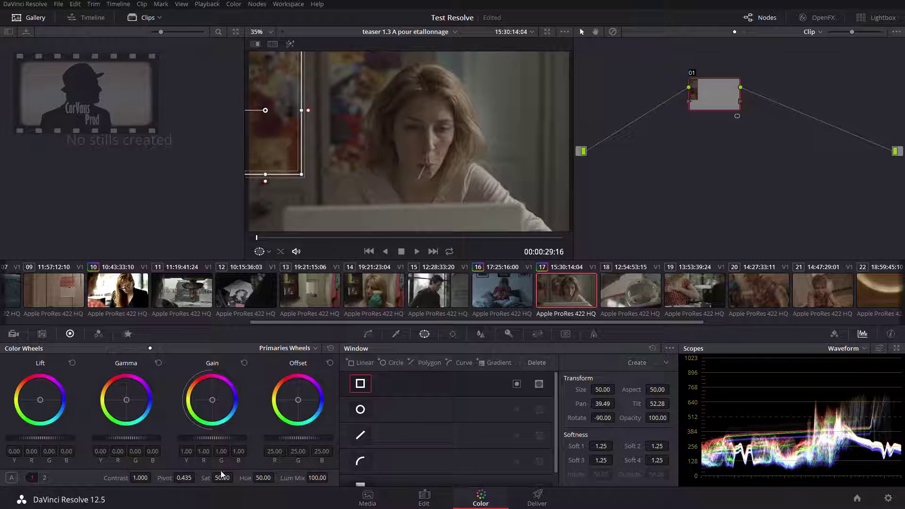
# - Raise the node's saturation to 98.40 inside the window and hide the window outline in the viewer
pyautogui.moveTo(219, 478); pyautogui.dragTo(234, 477)
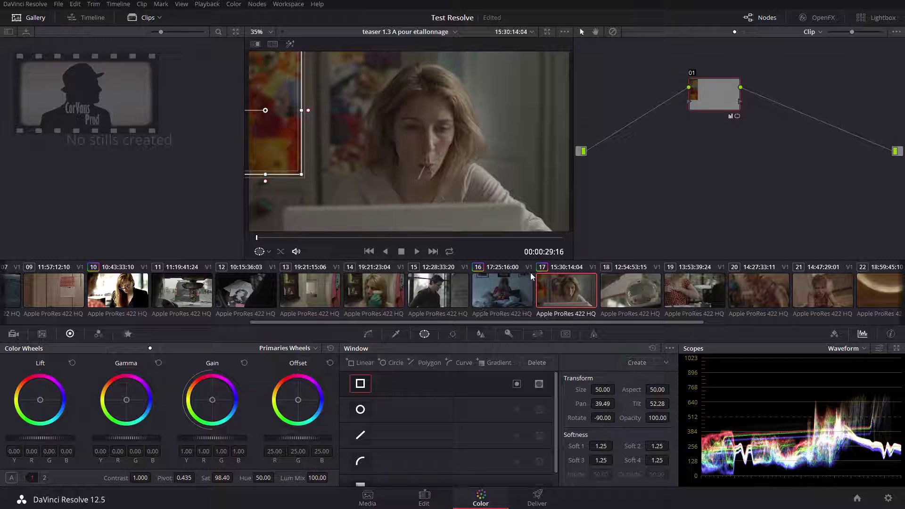
pyautogui.click(368, 334)
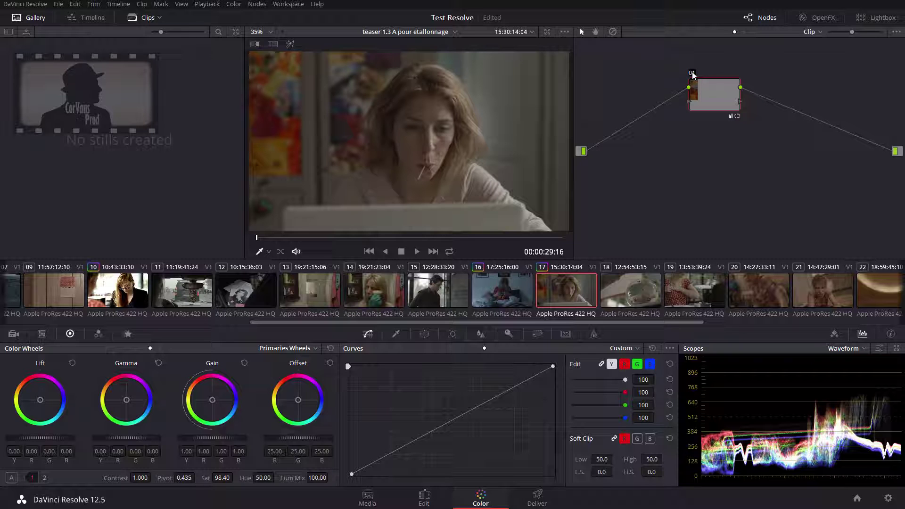
# - Switch node 01 off and on repeatedly to compare the painting with and without the saturation boost
pyautogui.hotkey('ctrl', 'd')
pyautogui.hotkey('ctrl', 'd')
pyautogui.hotkey('ctrl', 'd')
pyautogui.hotkey('ctrl', 'd')
pyautogui.hotkey('ctrl', 'd')
pyautogui.hotkey('ctrl', 'd')
pyautogui.hotkey('ctrl', 'd')
pyautogui.hotkey('ctrl', 'd')
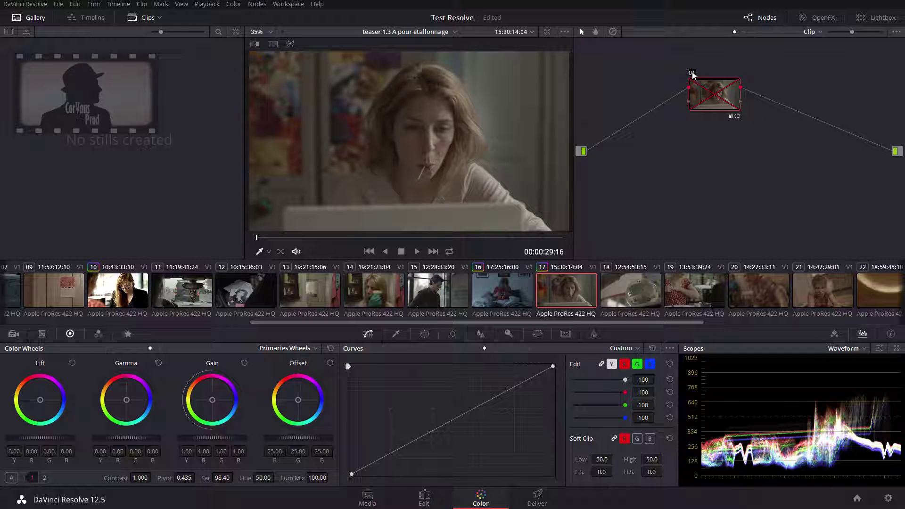
pyautogui.hotkey('ctrl', 'd')
pyautogui.hotkey('ctrl', 'd')
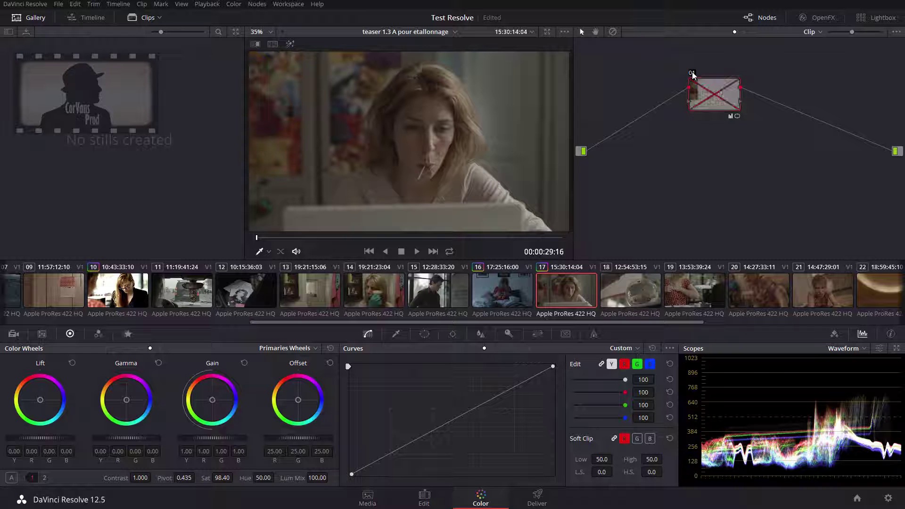
pyautogui.hotkey('ctrl', 'd')
pyautogui.click(692, 74)
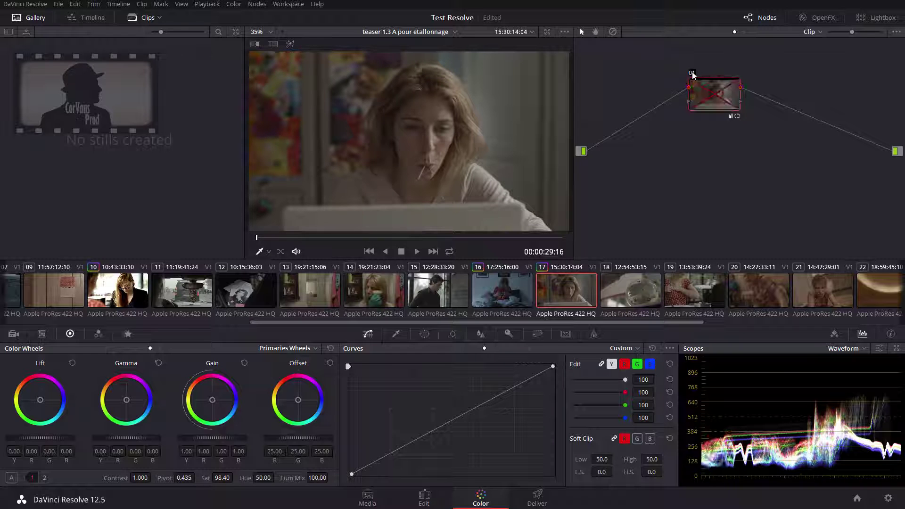
pyautogui.click(693, 73)
pyautogui.click(693, 74)
pyautogui.click(693, 73)
pyautogui.click(693, 74)
pyautogui.click(693, 74)
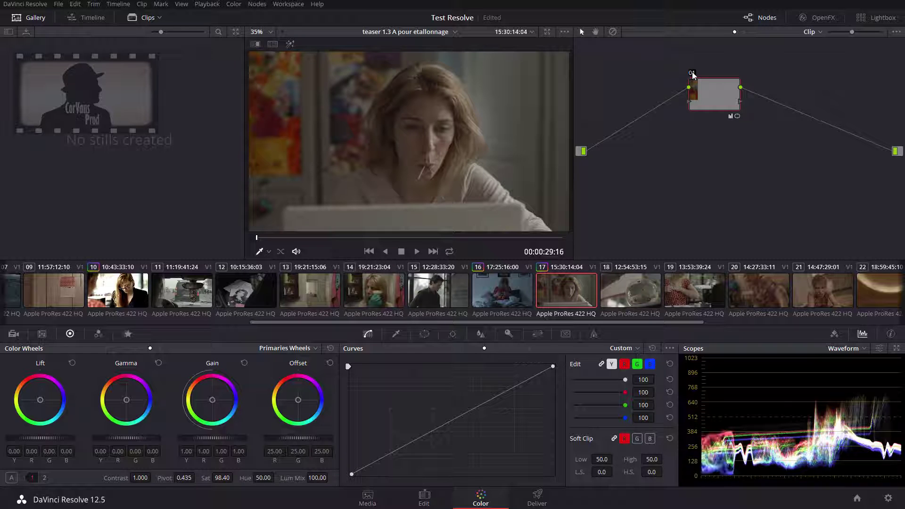
pyautogui.click(693, 74)
pyautogui.click(693, 73)
# - Delete the linear window and reset the grade of node 01
pyautogui.click(424, 334)
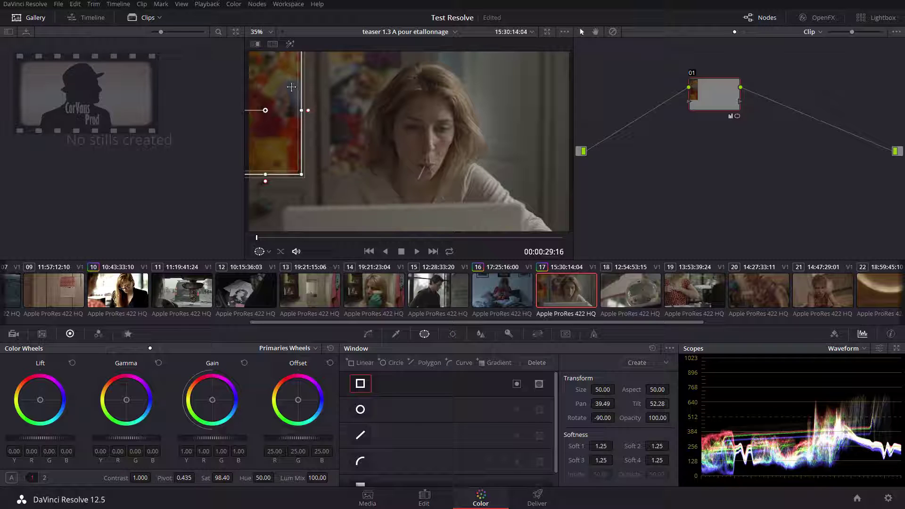
pyautogui.click(531, 363)
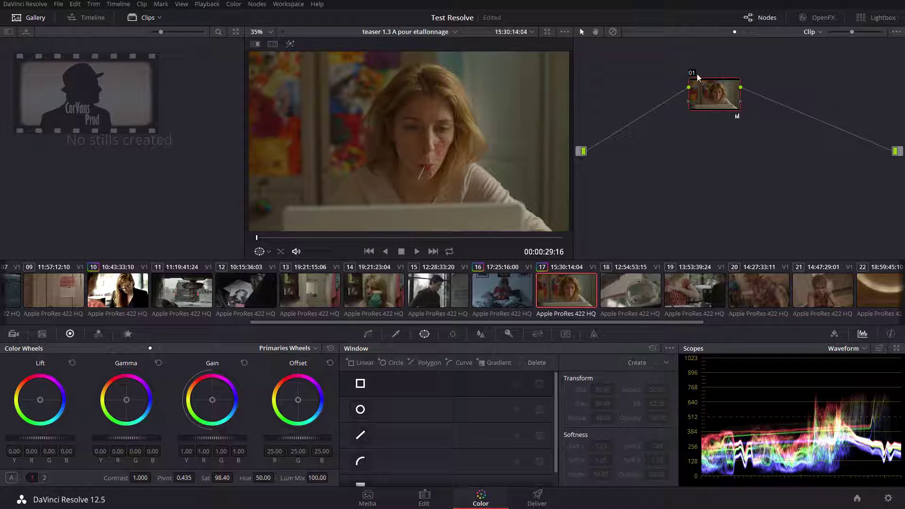
pyautogui.rightClick(710, 87)
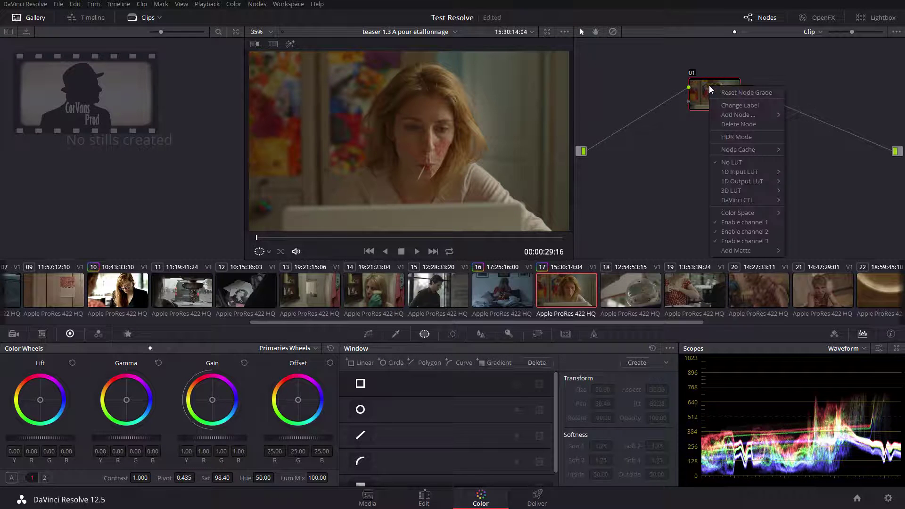
pyautogui.click(741, 93)
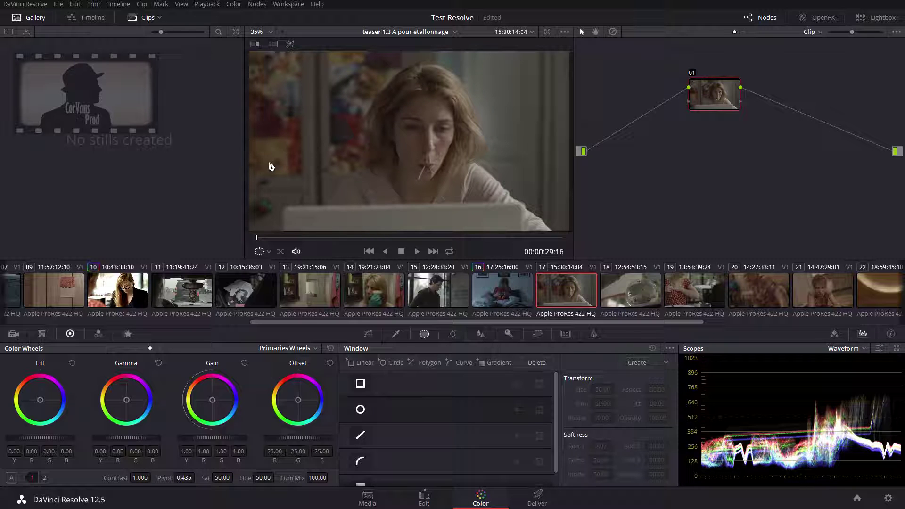
# - Add a circle window, shape it into a vertical ellipse of size 39, aspect about 38, and place it over the background beside the woman
pyautogui.click(360, 412)
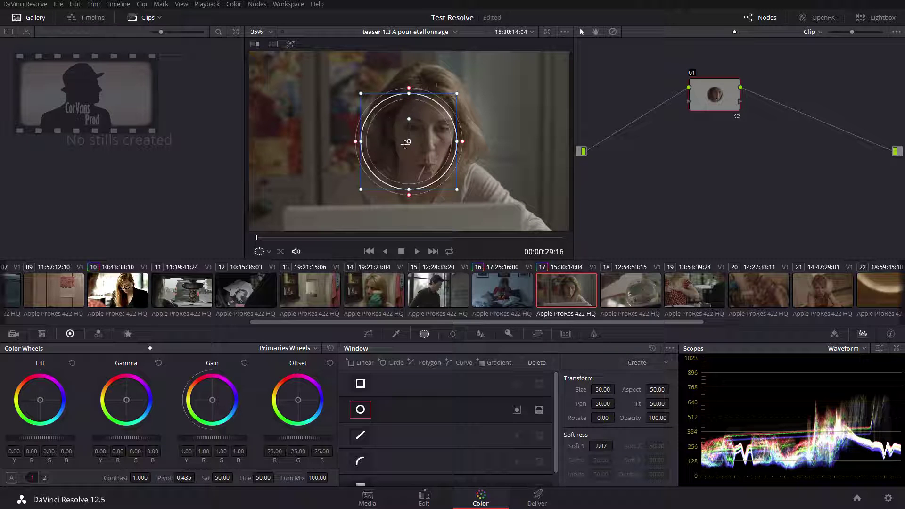
pyautogui.moveTo(426, 153); pyautogui.dragTo(361, 110)
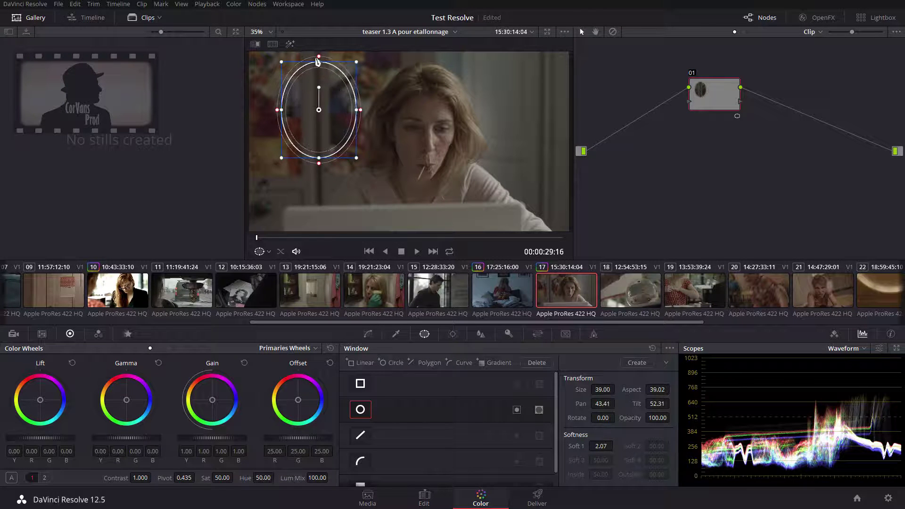
pyautogui.moveTo(318, 60)
pyautogui.mouseDown()
pyautogui.moveTo(319, 80)
pyautogui.moveTo(319, 54)
pyautogui.mouseUp()
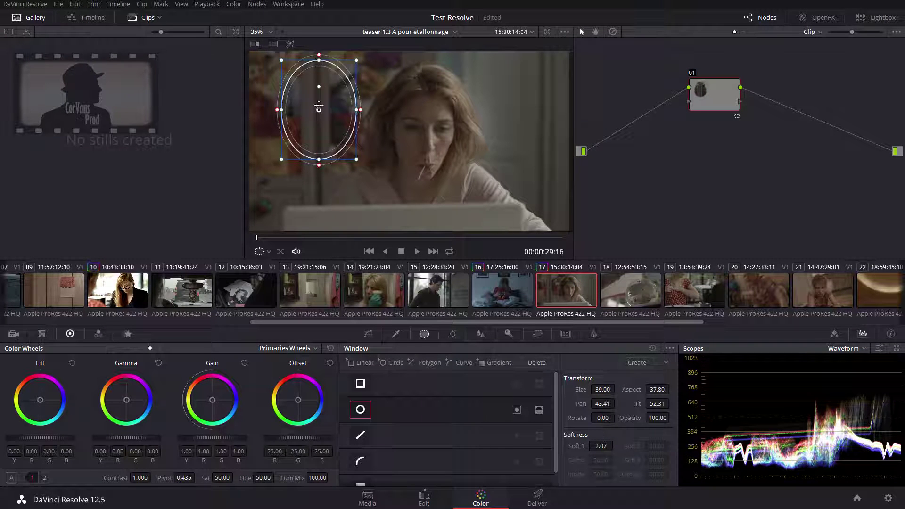
pyautogui.moveTo(351, 132); pyautogui.dragTo(328, 138)
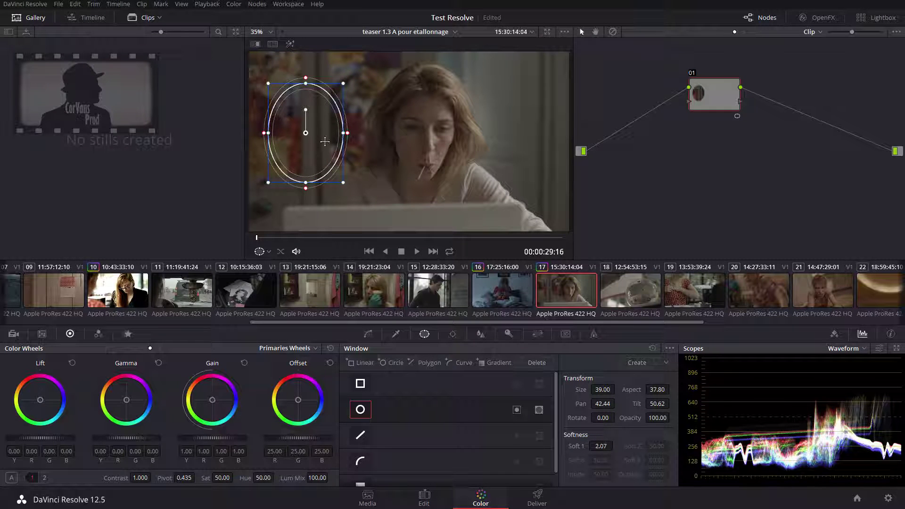
# - Advance the clip to 00:00:31:00, move the elliptical window onto the woman's face and narrow it to size about 24.8, aspect about 27.2
pyautogui.click(420, 250)
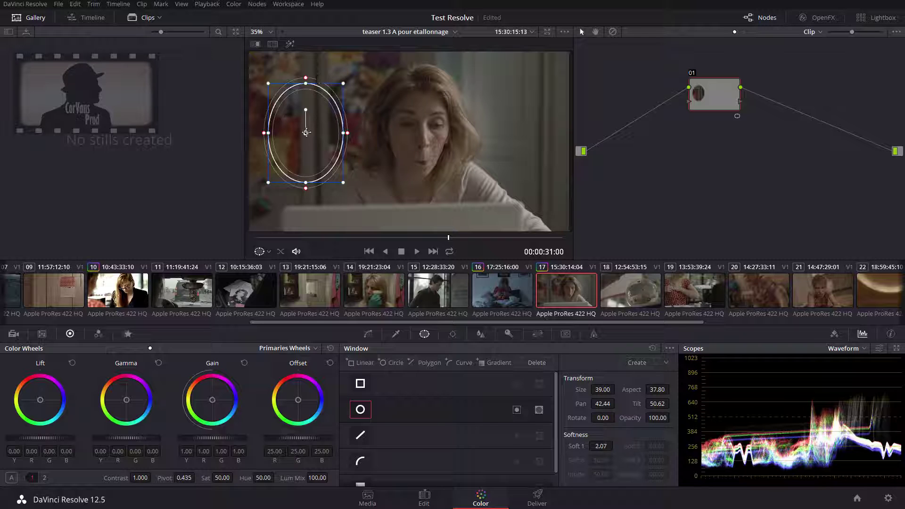
pyautogui.moveTo(303, 134); pyautogui.dragTo(420, 134)
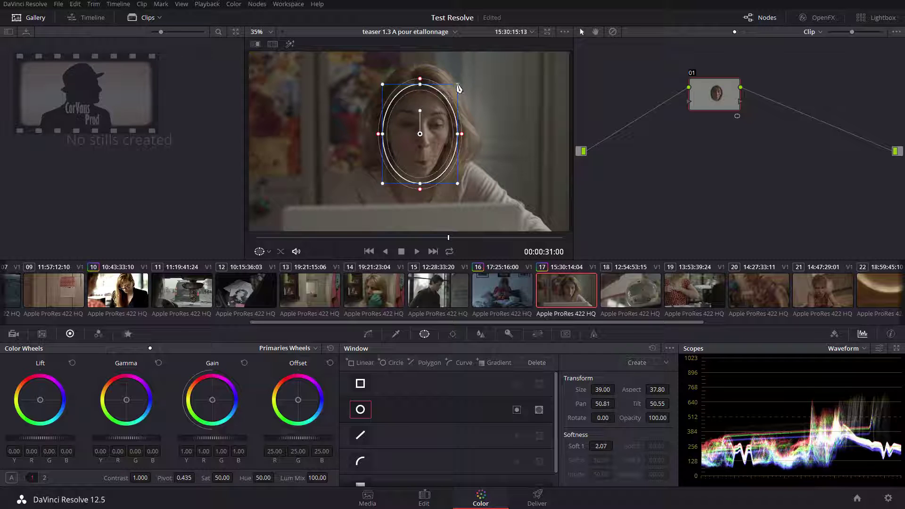
pyautogui.moveTo(458, 88)
pyautogui.mouseDown()
pyautogui.moveTo(479, 54)
pyautogui.moveTo(442, 98)
pyautogui.moveTo(460, 81)
pyautogui.mouseUp()
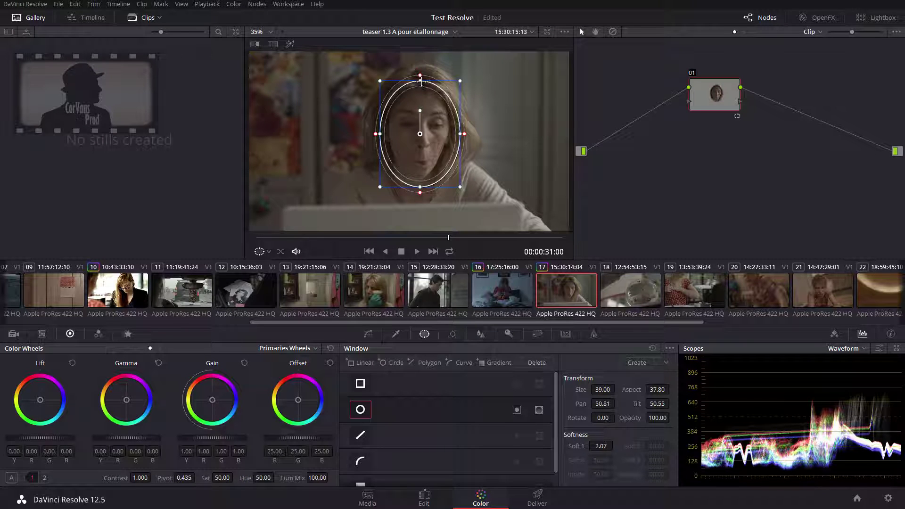
pyautogui.moveTo(421, 82); pyautogui.dragTo(428, 114)
pyautogui.moveTo(430, 81); pyautogui.dragTo(431, 84)
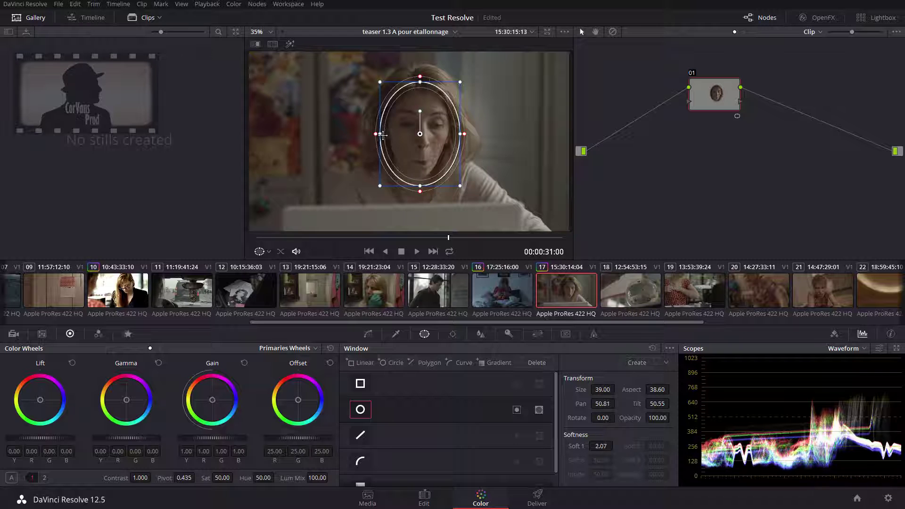
pyautogui.moveTo(379, 134); pyautogui.dragTo(391, 136)
pyautogui.moveTo(421, 187); pyautogui.dragTo(420, 182)
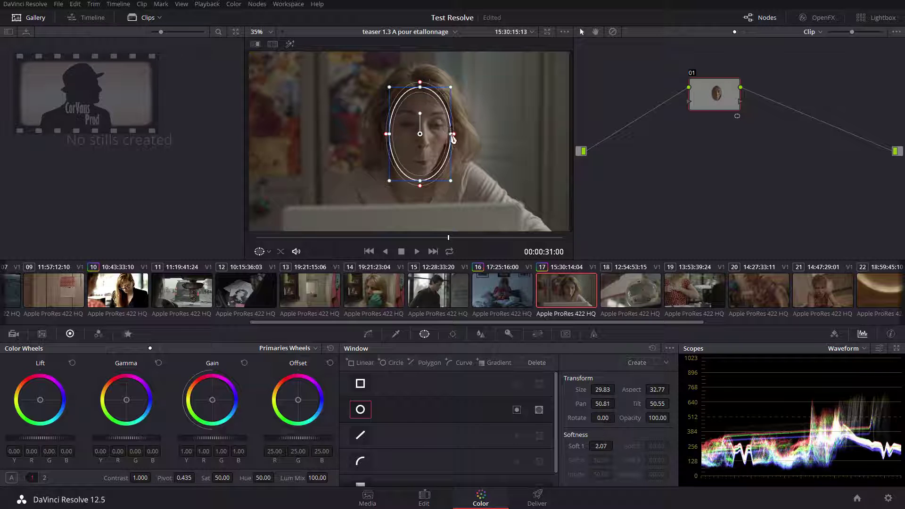
pyautogui.moveTo(453, 134); pyautogui.dragTo(446, 135)
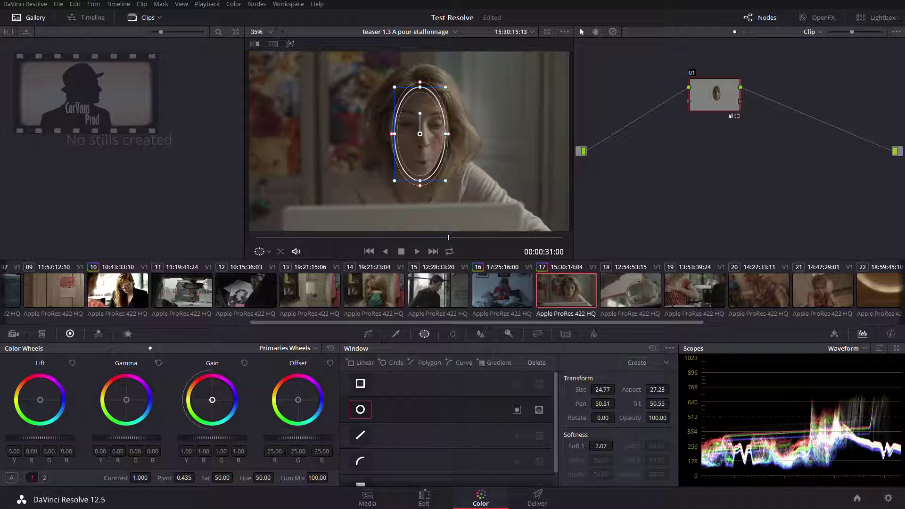
# - Shift the gain inside the face window towards red-orange, about R 1.16, G 0.97, B 0.86, and check the image without the window outline
pyautogui.moveTo(213, 400); pyautogui.dragTo(211, 397)
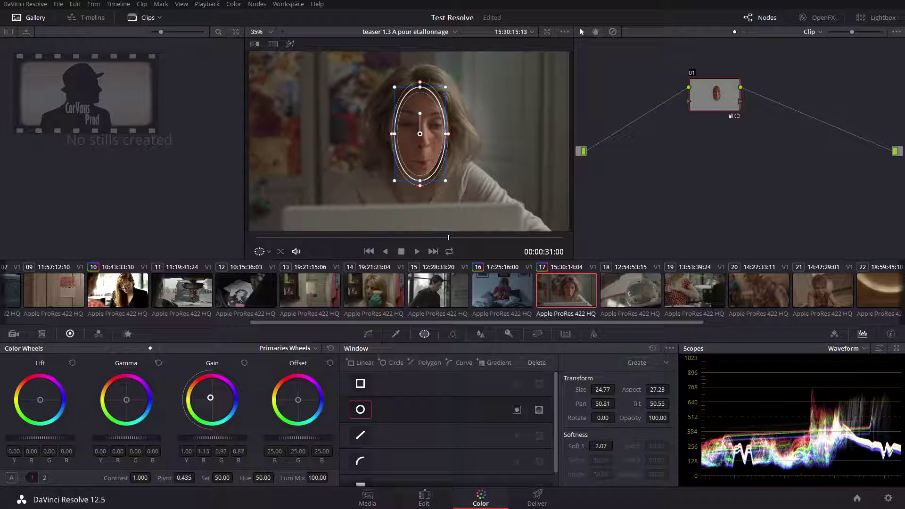
pyautogui.click(368, 334)
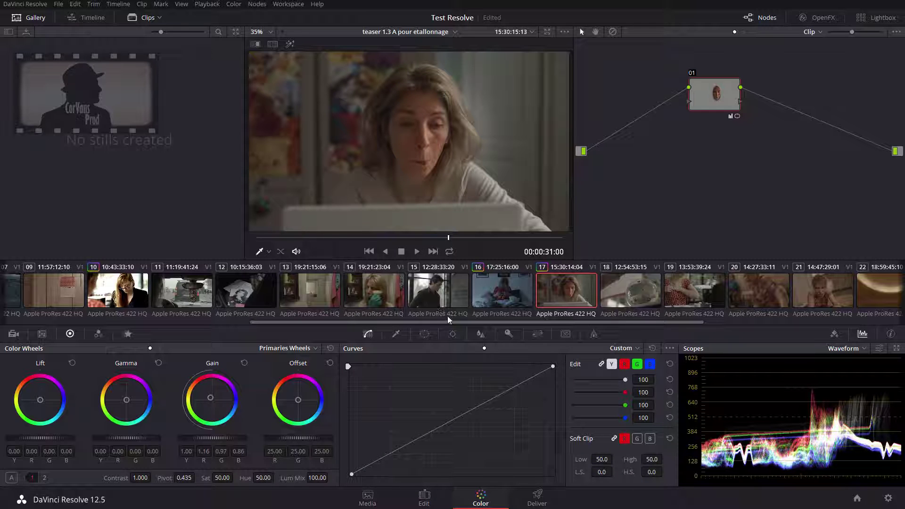
pyautogui.click(420, 333)
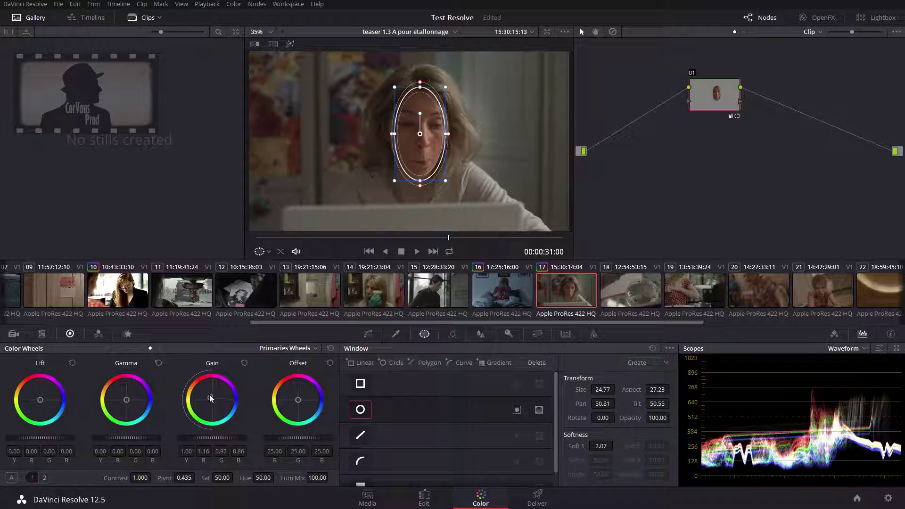
# - Push the gain inside the face window further towards red, about R 1.25, G 0.94, B 0.86, and check the image without the window outline
pyautogui.moveTo(210, 397); pyautogui.dragTo(211, 398)
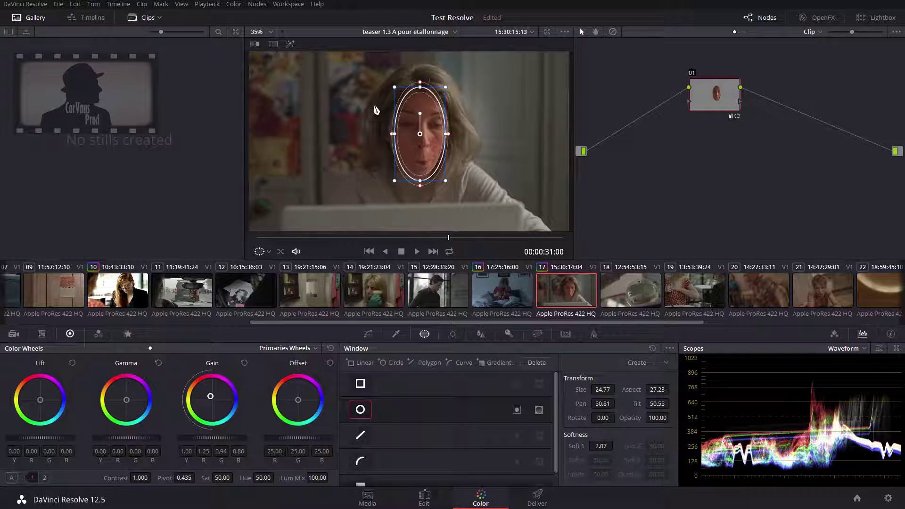
pyautogui.click(372, 337)
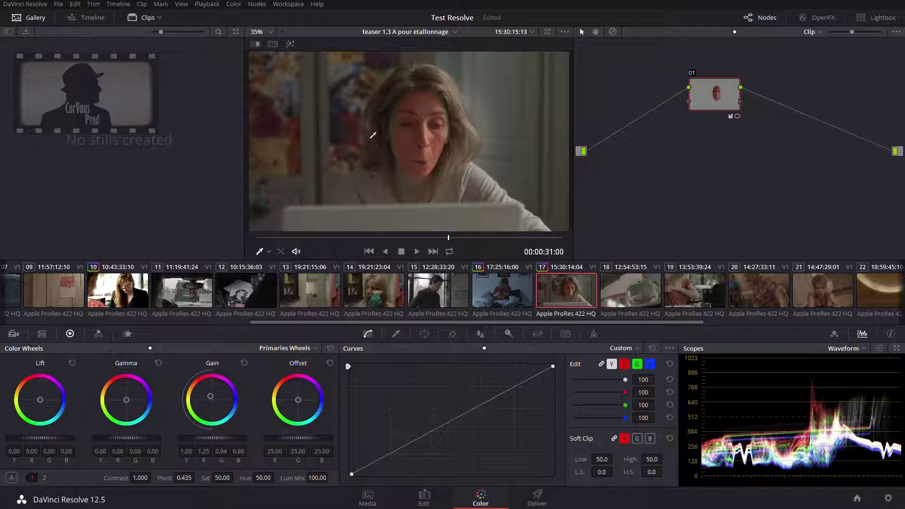
pyautogui.click(423, 335)
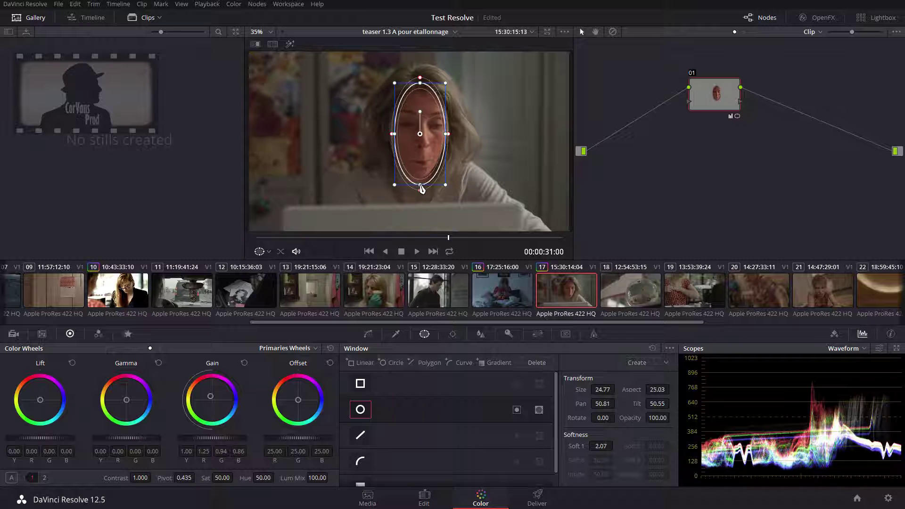
# - Soften the face window's edge to about 6.56 and check the transition on the image without the window outline
pyautogui.moveTo(421, 189); pyautogui.dragTo(420, 201)
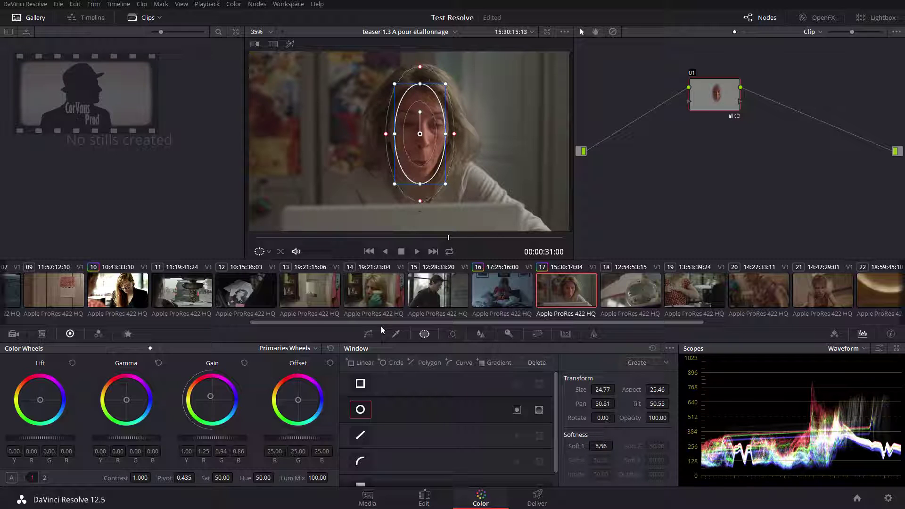
pyautogui.click(368, 333)
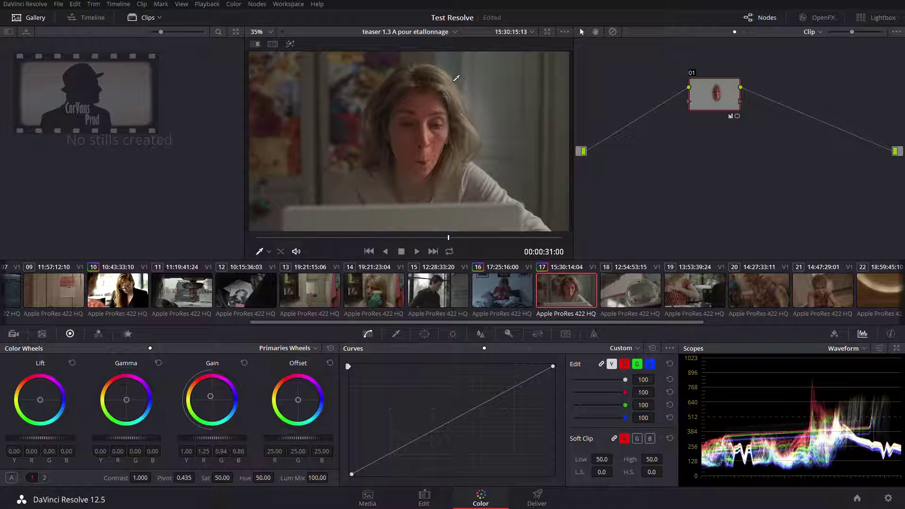
pyautogui.click(425, 333)
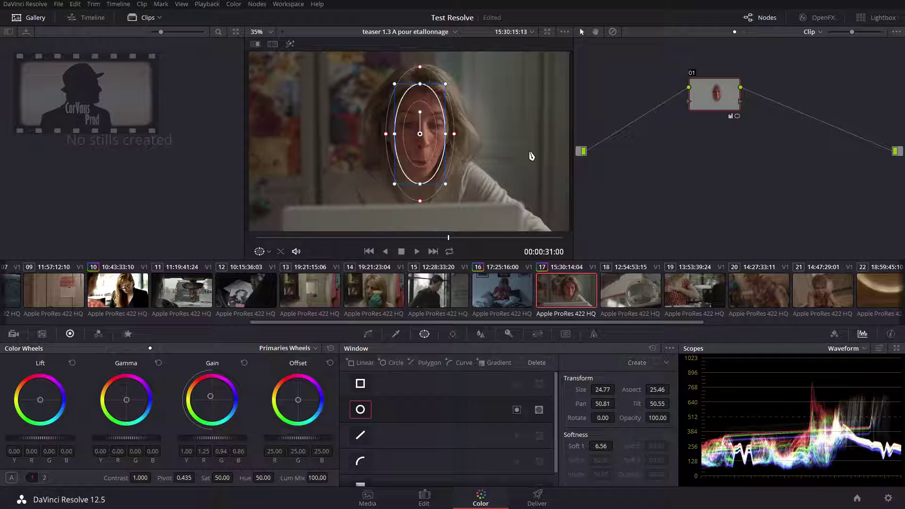
# - Highlight only the area isolated by node 01 and inspect its feathered edge without the window outline
pyautogui.moveTo(718, 104); pyautogui.dragTo(686, 101)
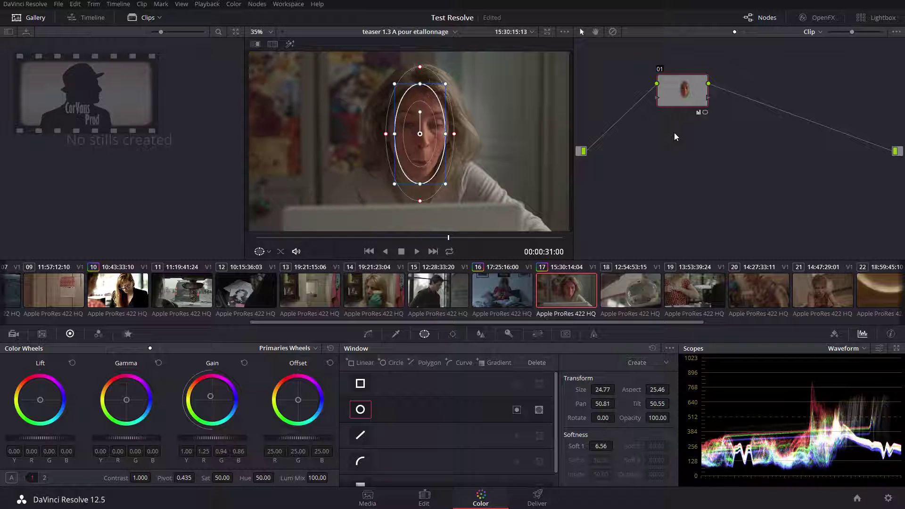
pyautogui.hotkey('shift', 'h')
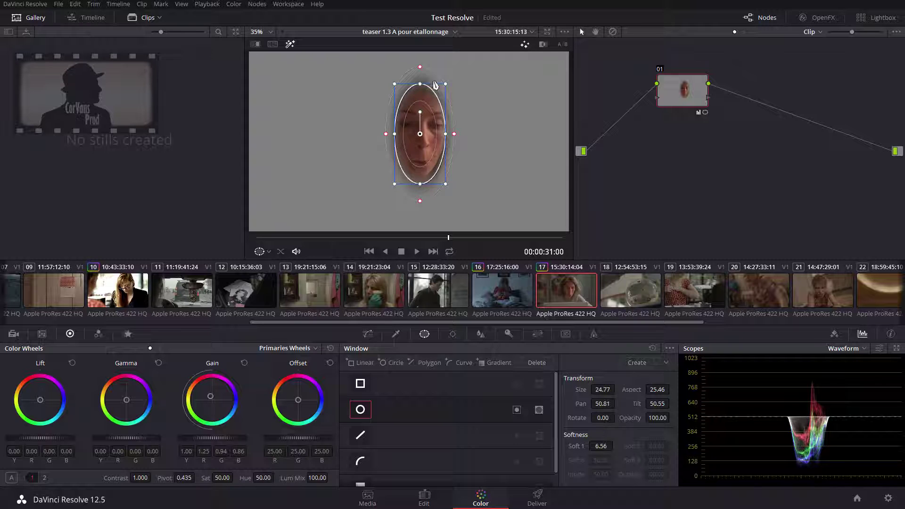
pyautogui.click(367, 336)
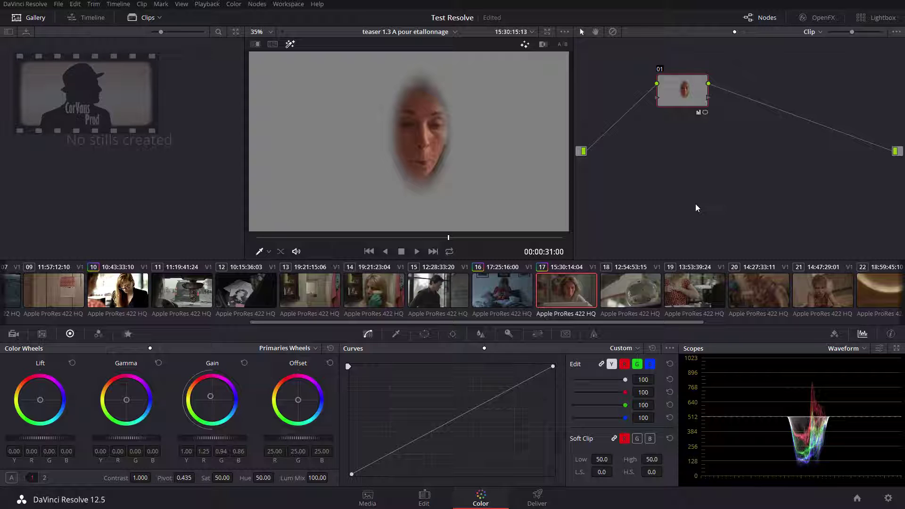
pyautogui.click(424, 334)
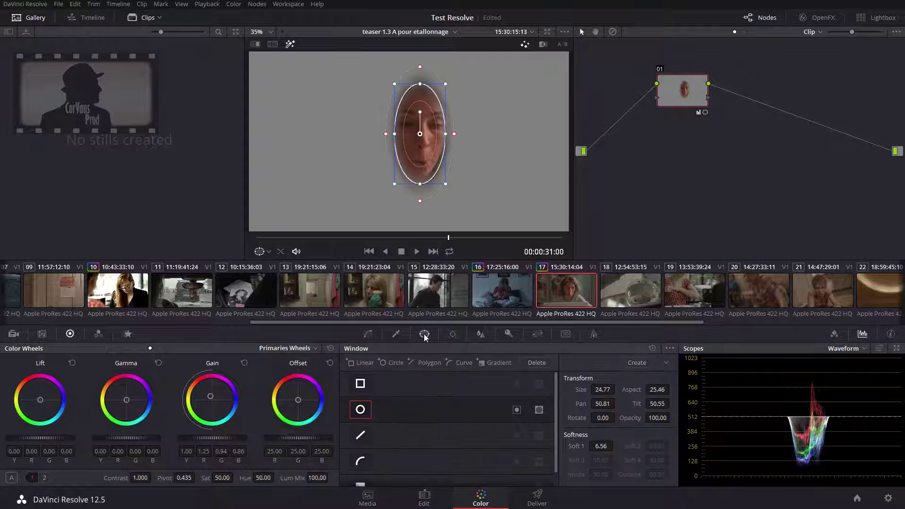
# - Reduce the face window's softness to about 0.69 and inspect the hard edge in the highlight view without the outline
pyautogui.moveTo(454, 136); pyautogui.dragTo(446, 136)
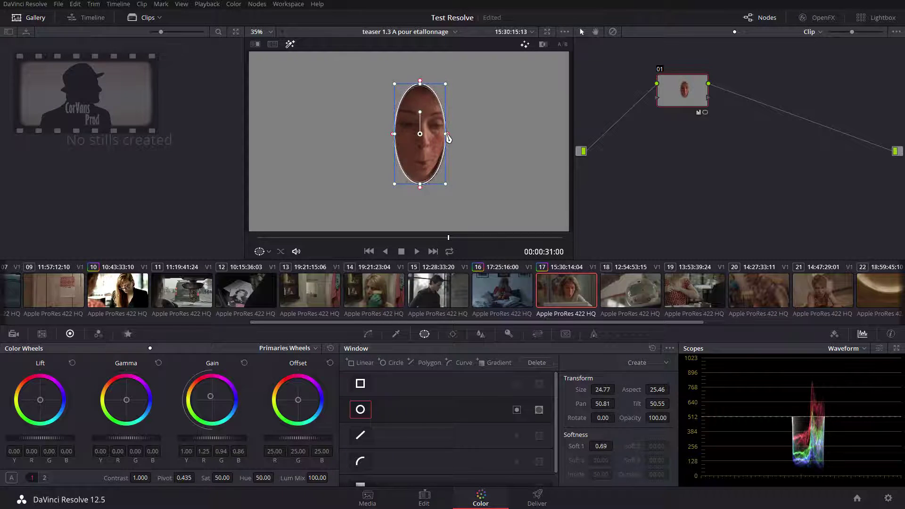
pyautogui.click(368, 333)
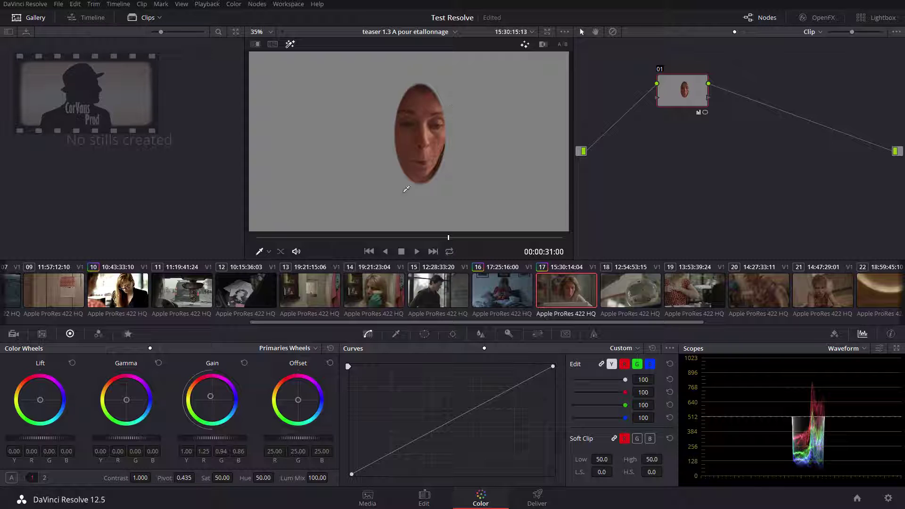
pyautogui.click(427, 335)
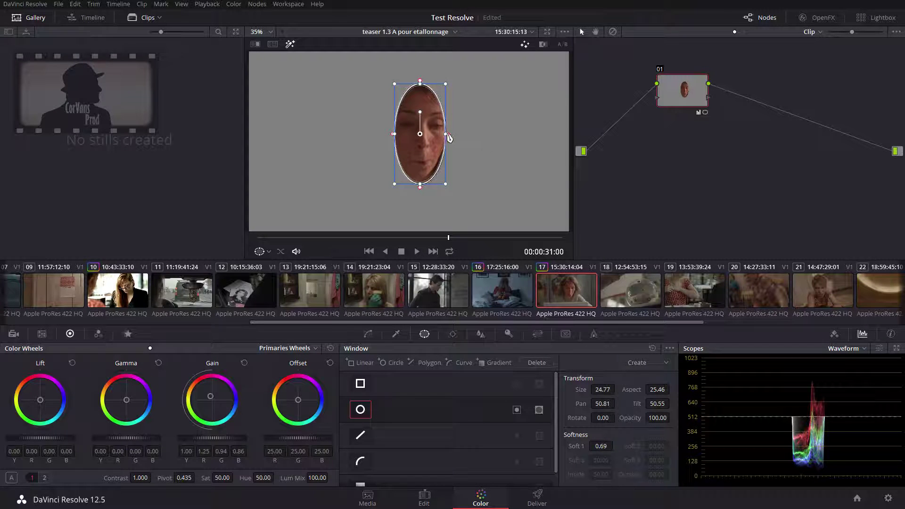
# - Widen the face ellipse to size about 31.25, aspect about 32.11, feather it to about 19.25, and check it before leaving the highlight view
pyautogui.moveTo(445, 134); pyautogui.dragTo(452, 134)
pyautogui.moveTo(455, 134); pyautogui.dragTo(492, 143)
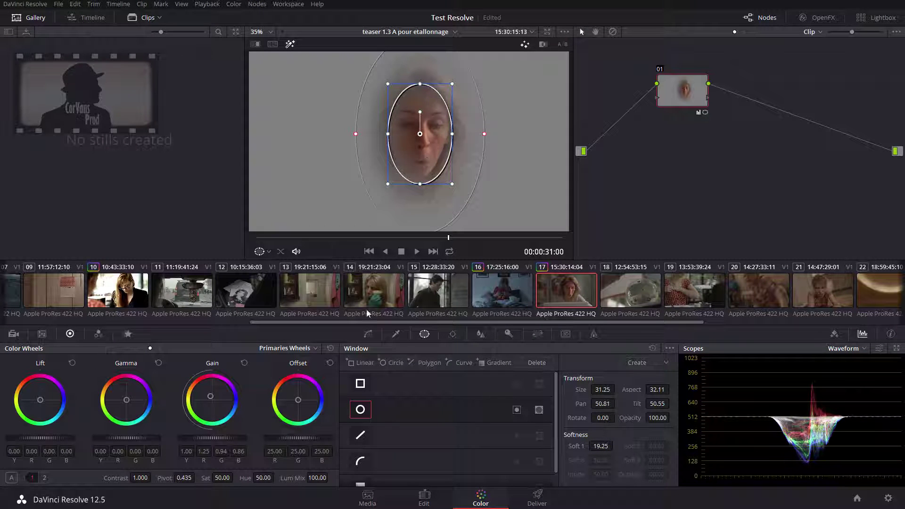
pyautogui.click(368, 334)
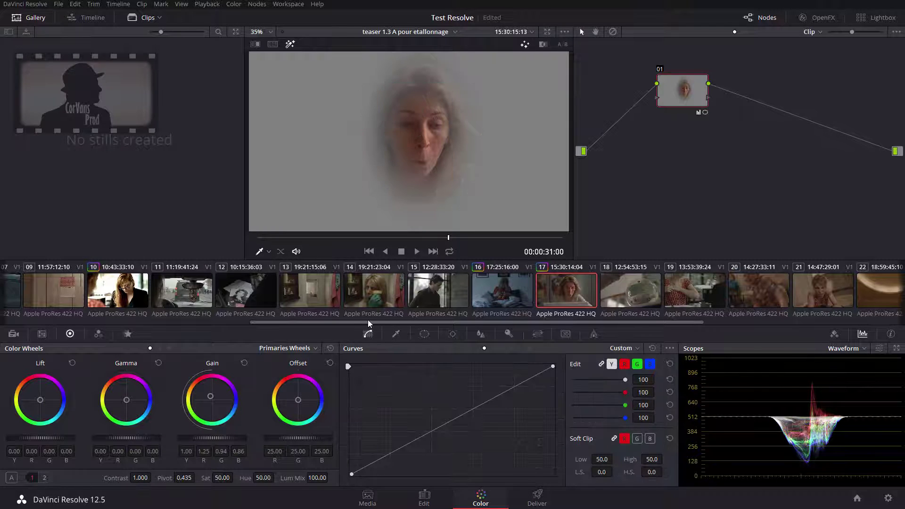
pyautogui.hotkey('shift', 'h')
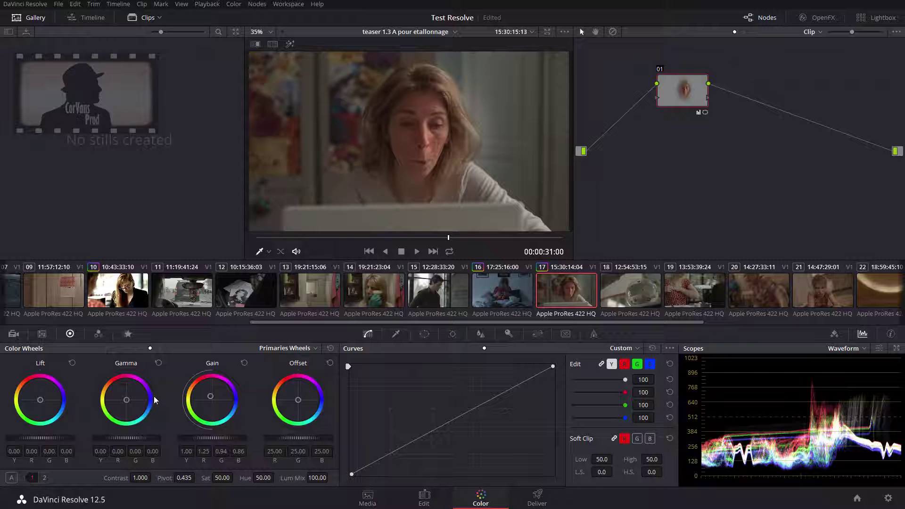
# - Tone the face's gain down to about R 1.15, G 0.96, B 0.92 and raise the saturation to 56
pyautogui.moveTo(211, 396); pyautogui.dragTo(210, 397)
pyautogui.moveTo(222, 478); pyautogui.dragTo(235, 477)
pyautogui.moveTo(212, 401); pyautogui.dragTo(213, 400)
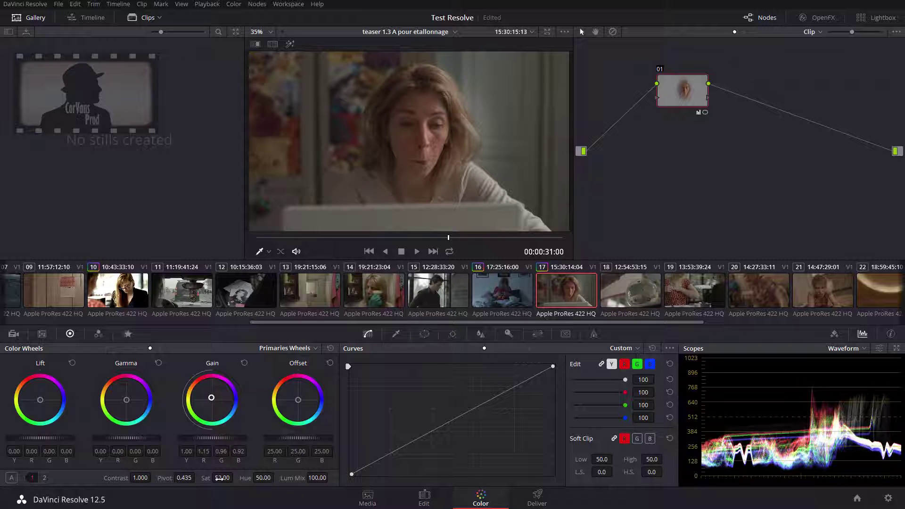
pyautogui.moveTo(221, 478); pyautogui.dragTo(340, 446)
# - Switch node 01 off and on repeatedly to compare the face with and without the windowed correction
pyautogui.click(661, 71)
pyautogui.click(660, 71)
pyautogui.click(660, 70)
pyautogui.click(660, 71)
pyautogui.click(661, 70)
pyautogui.click(661, 71)
pyautogui.click(661, 71)
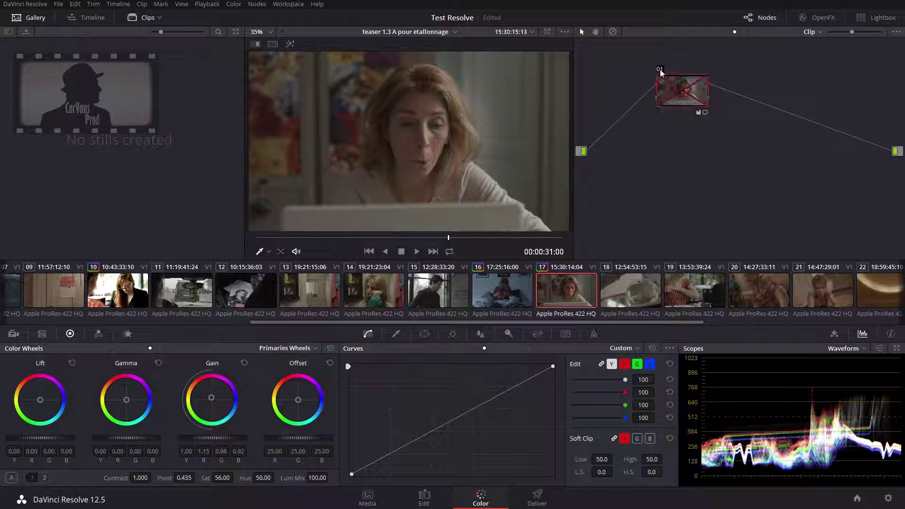
pyautogui.click(660, 70)
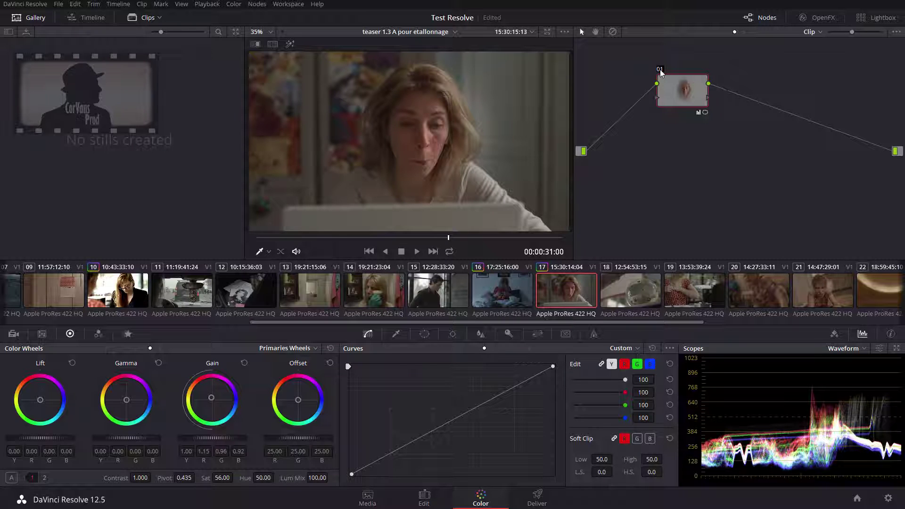
pyautogui.click(660, 70)
pyautogui.click(661, 71)
# - Turn off the circle window on the face and reset the grade of node 01
pyautogui.click(426, 335)
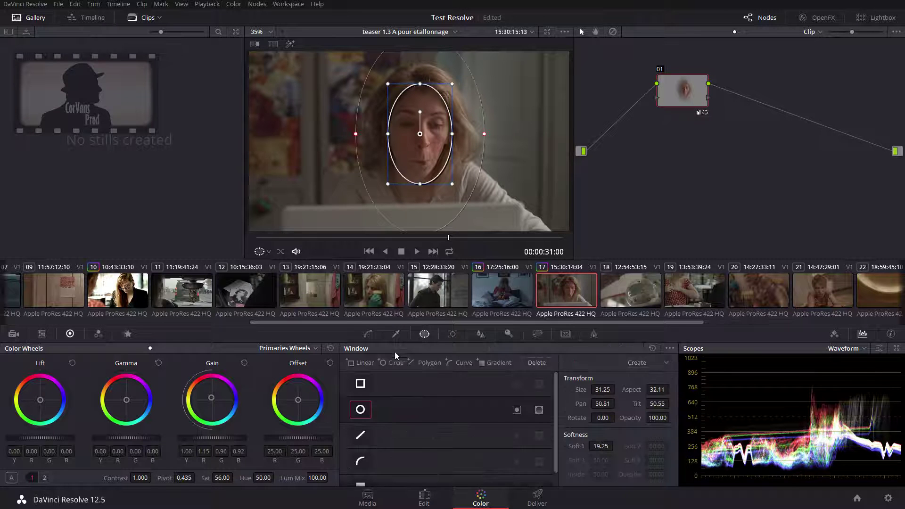
pyautogui.click(360, 409)
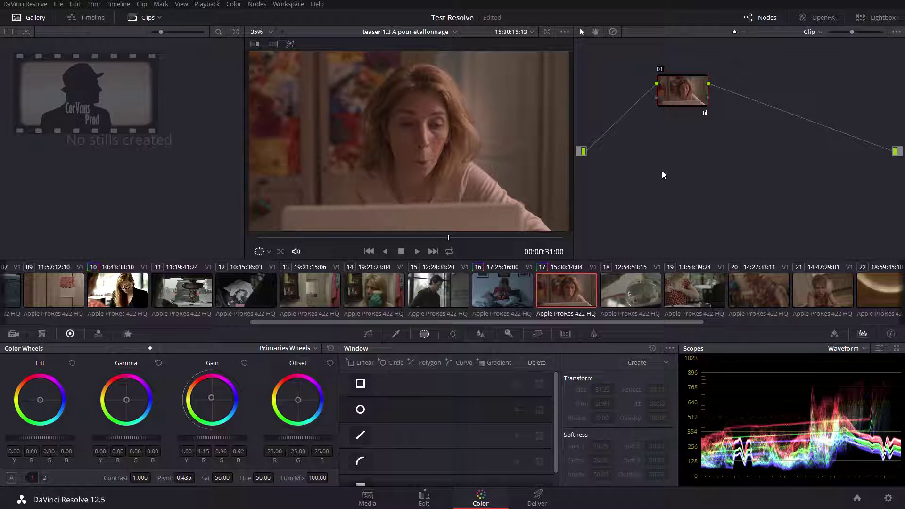
pyautogui.hotkey('ctrl', 'z')
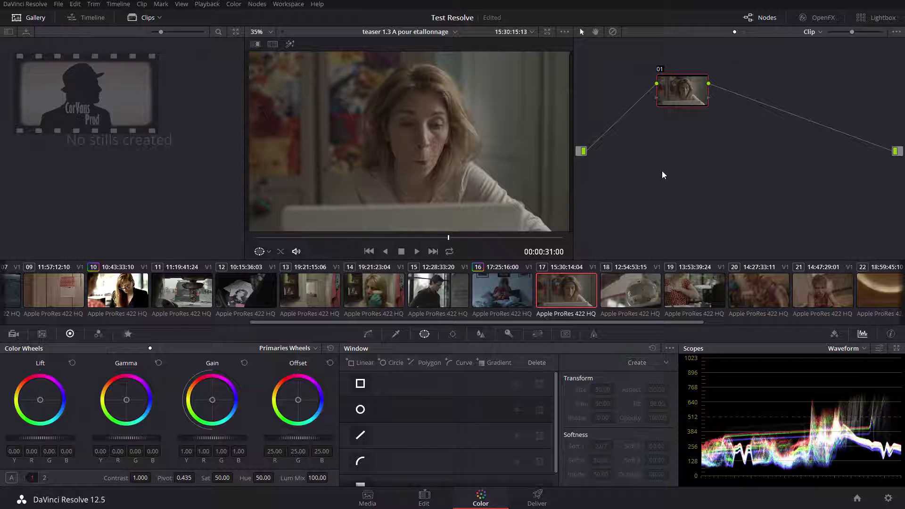
# - Try a linear window with only its side towards the door softened to about 27.16, view it highlighted, and remove it
pyautogui.click(361, 384)
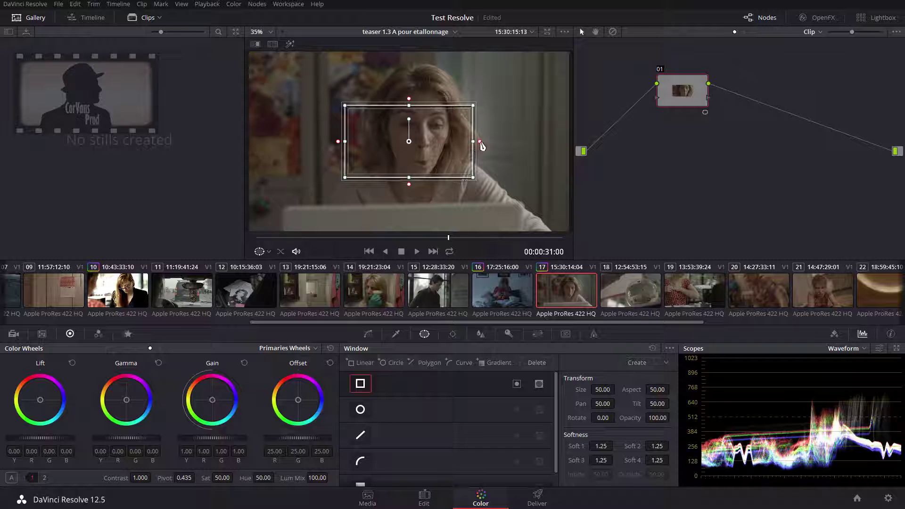
pyautogui.moveTo(480, 142); pyautogui.dragTo(546, 143)
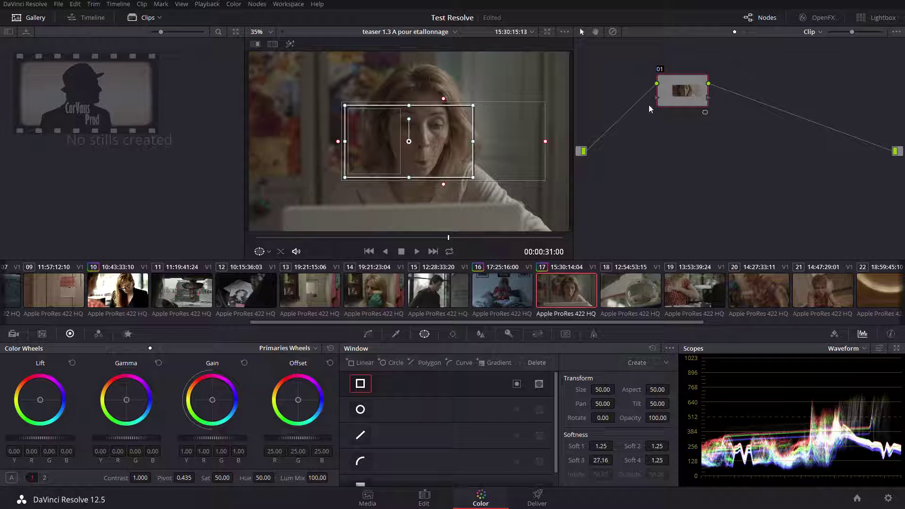
pyautogui.hotkey('shift', 'h')
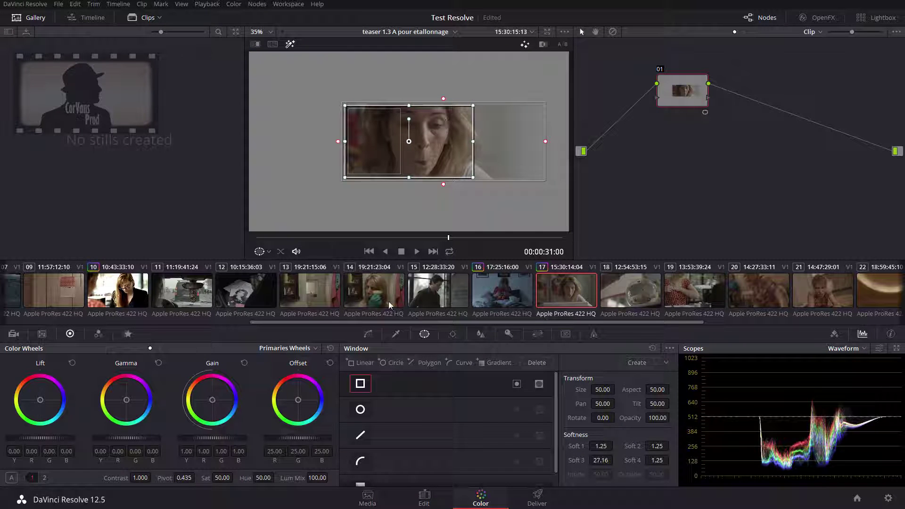
pyautogui.click(359, 384)
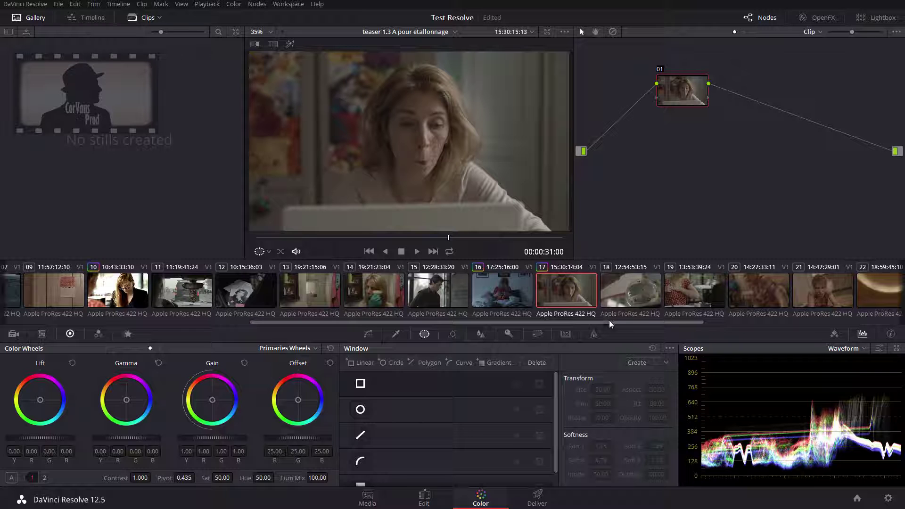
# - Select clip 26 and add a linear window, placed over the plant side of the bedroom and stretched to the bottom of the picture
pyautogui.moveTo(610, 321); pyautogui.dragTo(790, 322)
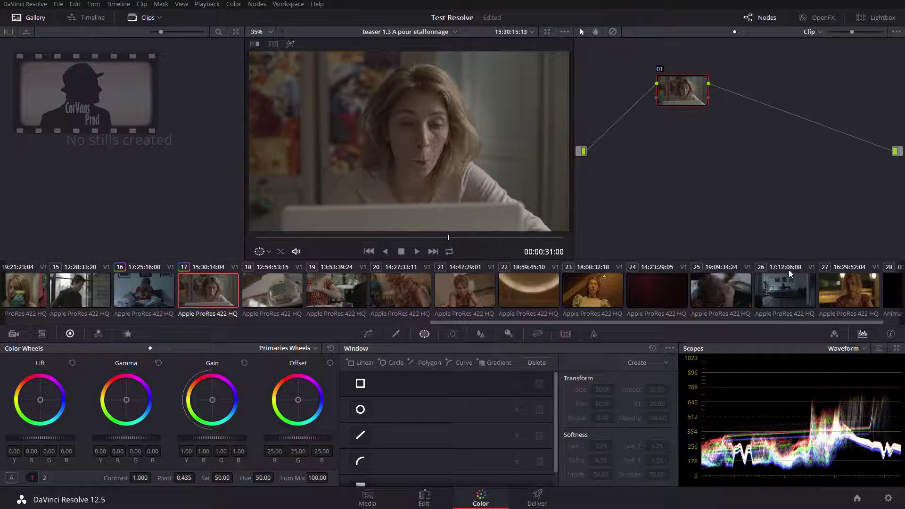
pyautogui.click(783, 285)
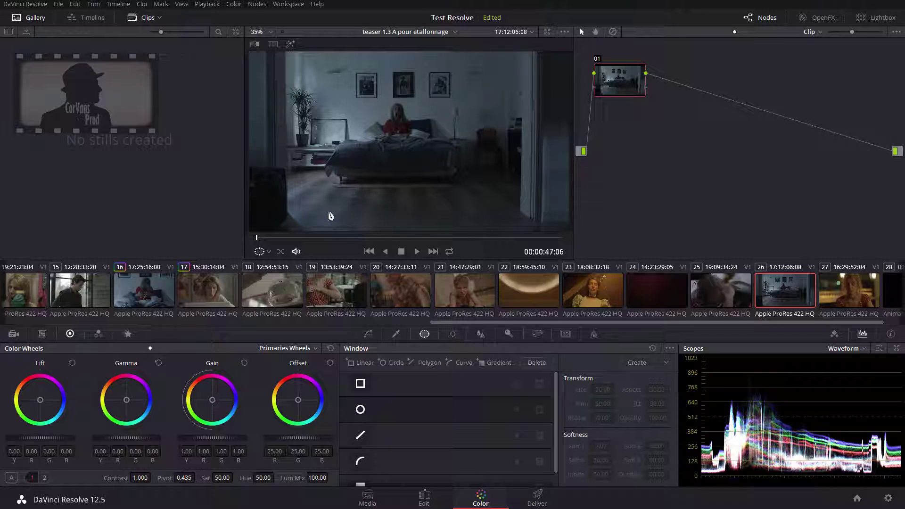
pyautogui.click(354, 385)
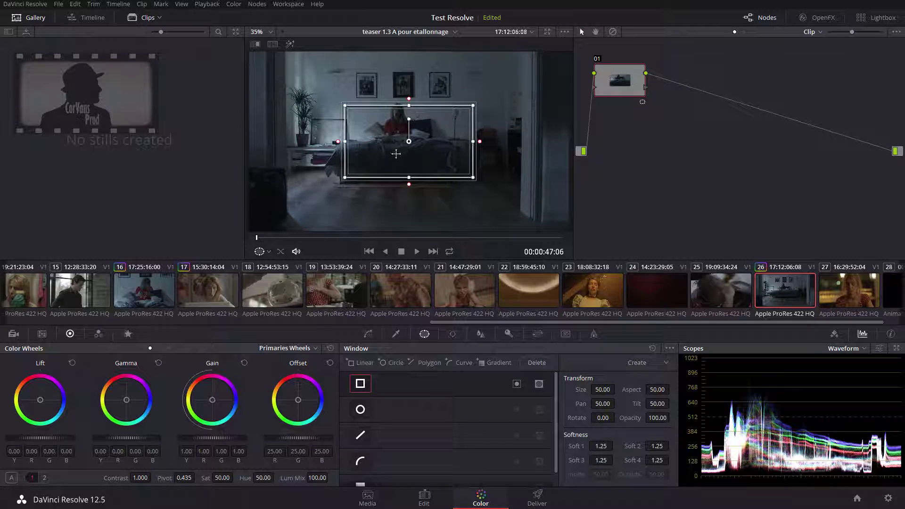
pyautogui.moveTo(396, 154); pyautogui.dragTo(294, 71)
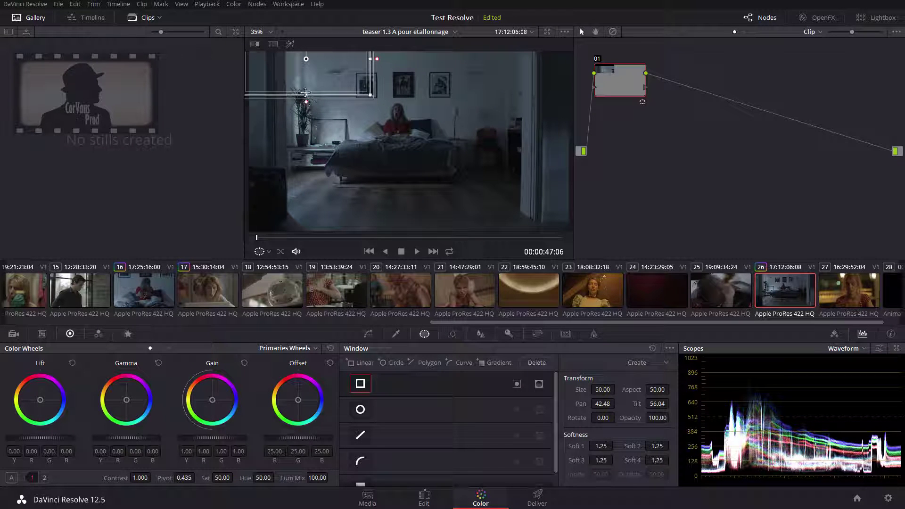
pyautogui.moveTo(307, 99); pyautogui.dragTo(298, 254)
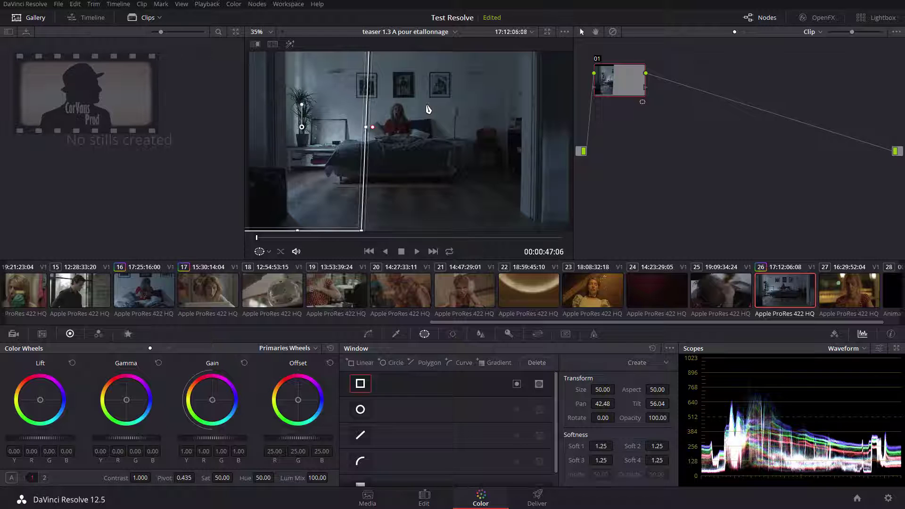
# - Extend the linear window's outer side farther beyond the picture edge on the plant side of the bedroom
pyautogui.scroll(-4, 428, 109)
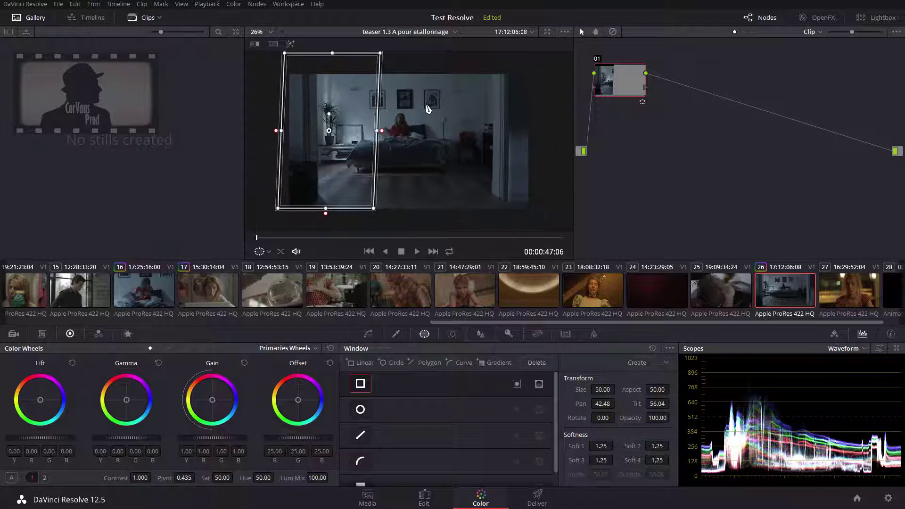
pyautogui.scroll(-1, 429, 109)
pyautogui.scroll(-1, 429, 109)
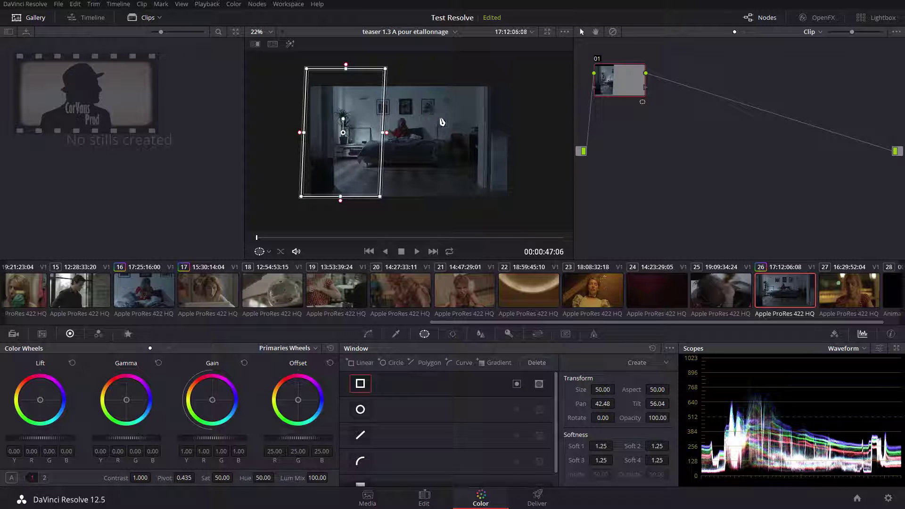
pyautogui.moveTo(440, 118); pyautogui.dragTo(473, 138)
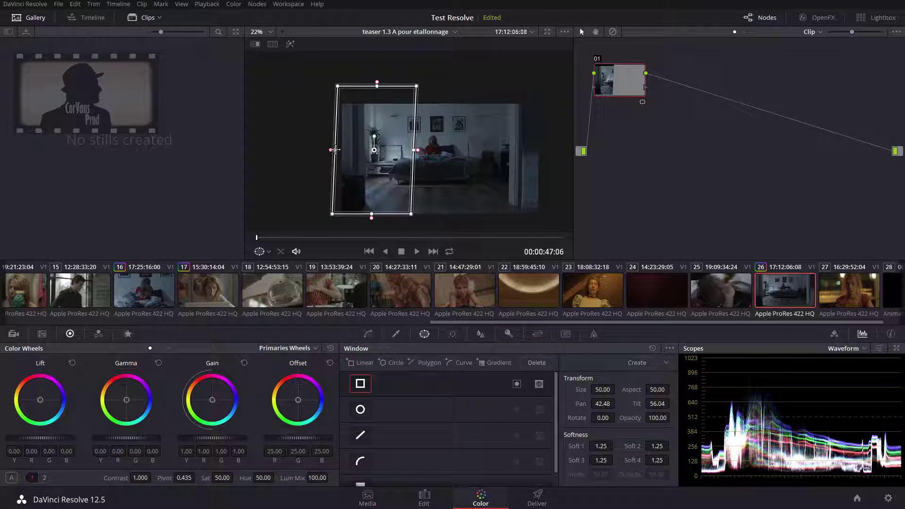
pyautogui.moveTo(334, 150); pyautogui.dragTo(321, 152)
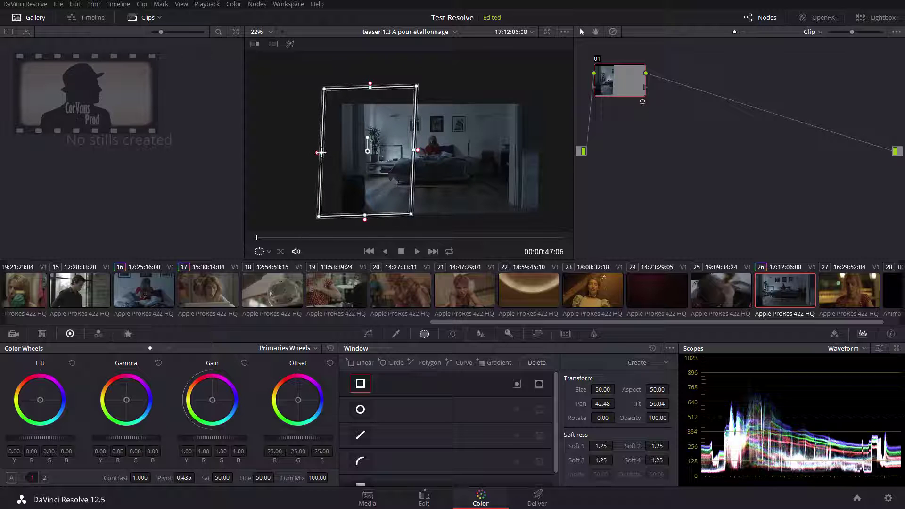
# - Narrow the linear window to a strip along the plant side of the bedroom and reshape its corners
pyautogui.moveTo(414, 149); pyautogui.dragTo(319, 155)
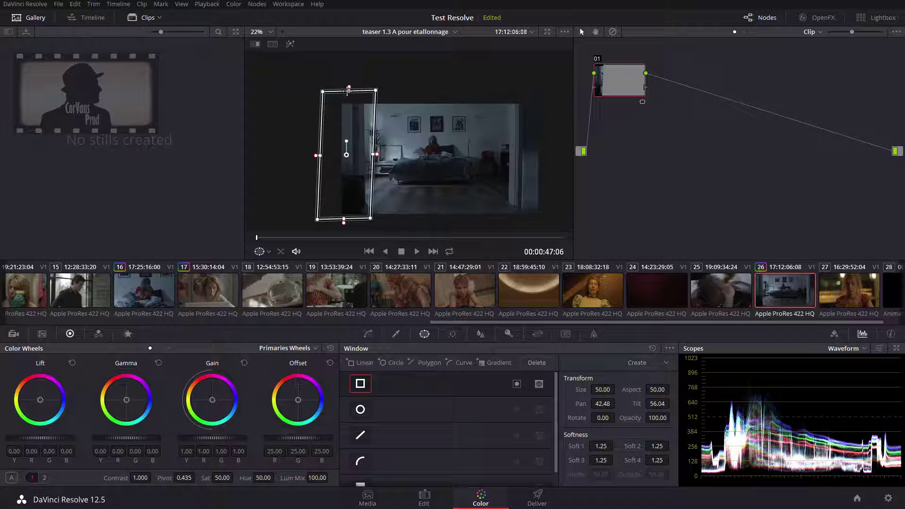
pyautogui.moveTo(348, 89); pyautogui.dragTo(319, 88)
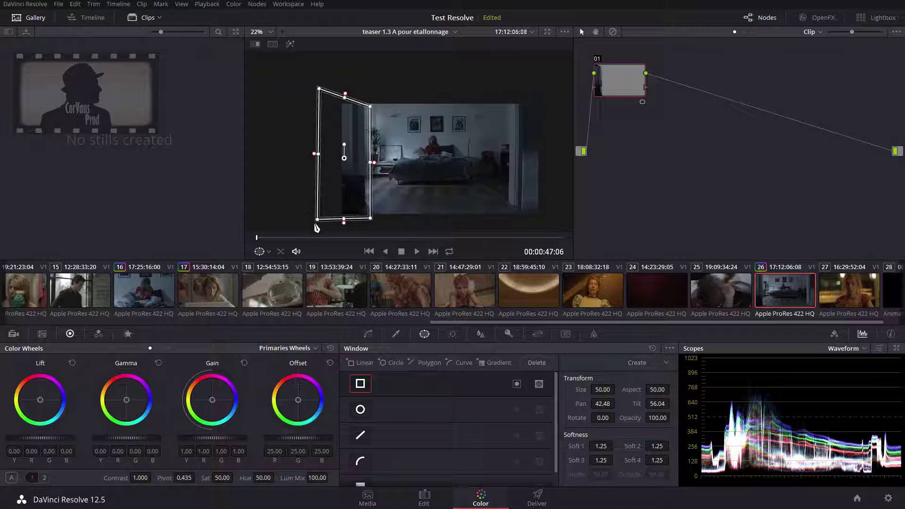
pyautogui.moveTo(315, 225); pyautogui.dragTo(311, 230)
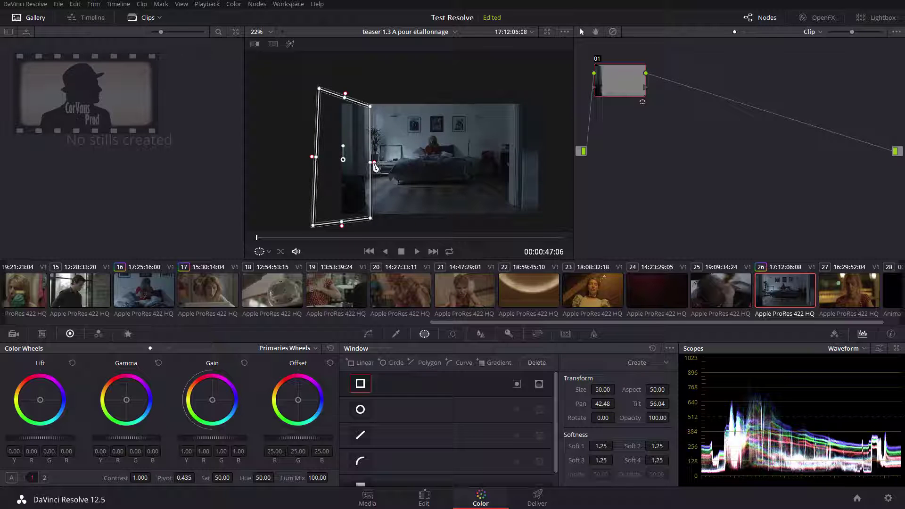
# - Soften the window's door-facing side to about 67.31 and readjust the window's corners around the plant side
pyautogui.moveTo(375, 163); pyautogui.dragTo(482, 164)
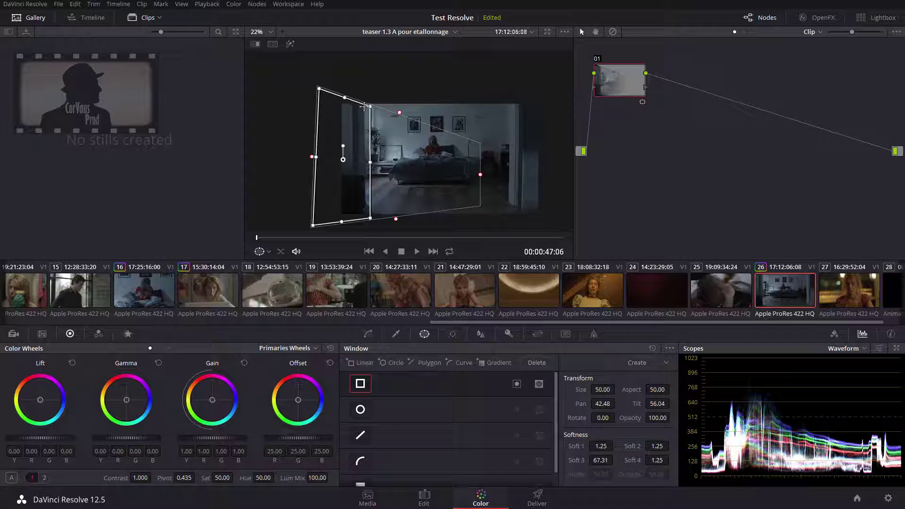
pyautogui.moveTo(318, 89)
pyautogui.mouseDown()
pyautogui.moveTo(318, 112)
pyautogui.moveTo(320, 100)
pyautogui.mouseUp()
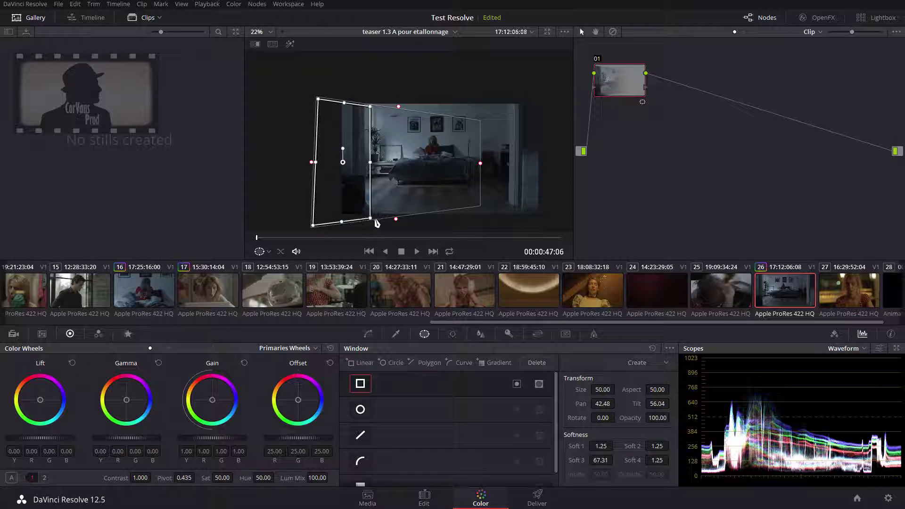
pyautogui.moveTo(371, 219); pyautogui.dragTo(376, 223)
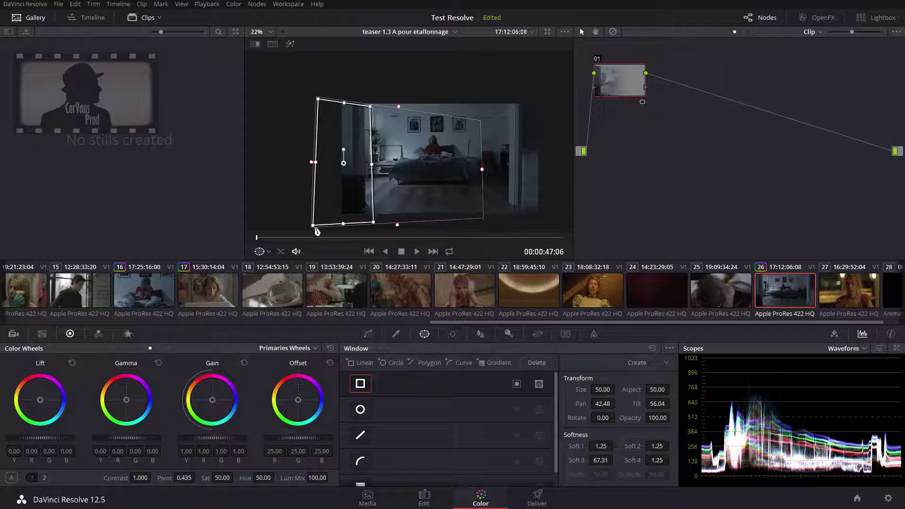
pyautogui.moveTo(313, 225)
pyautogui.mouseDown()
pyautogui.moveTo(320, 216)
pyautogui.moveTo(312, 216)
pyautogui.mouseUp()
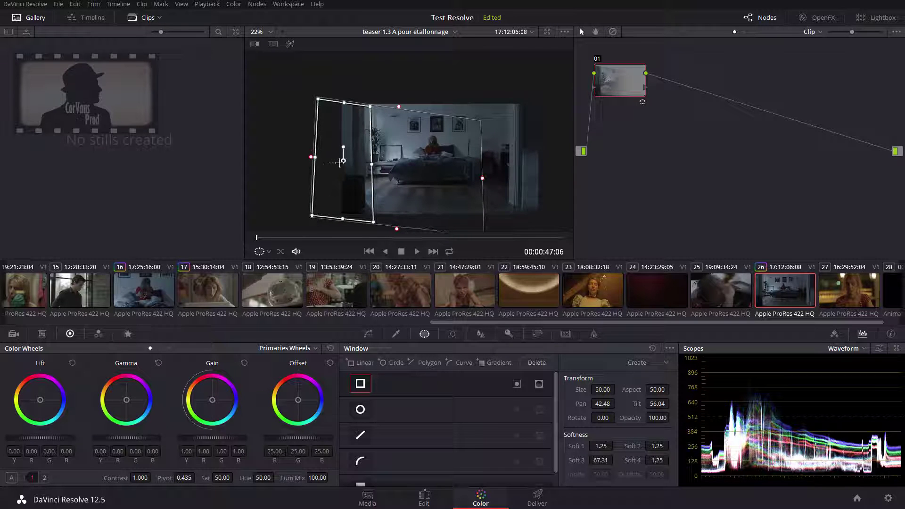
# - Widen the window to the middle of the bed with its door-facing side softened to about 49.70, and check it highlighted
pyautogui.moveTo(373, 166); pyautogui.dragTo(436, 164)
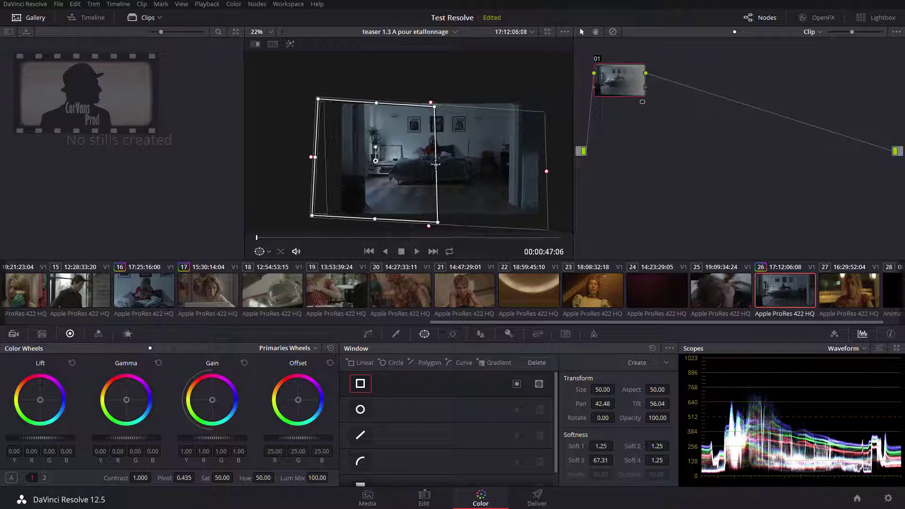
pyautogui.moveTo(547, 173); pyautogui.dragTo(517, 171)
pyautogui.moveTo(436, 168); pyautogui.dragTo(434, 164)
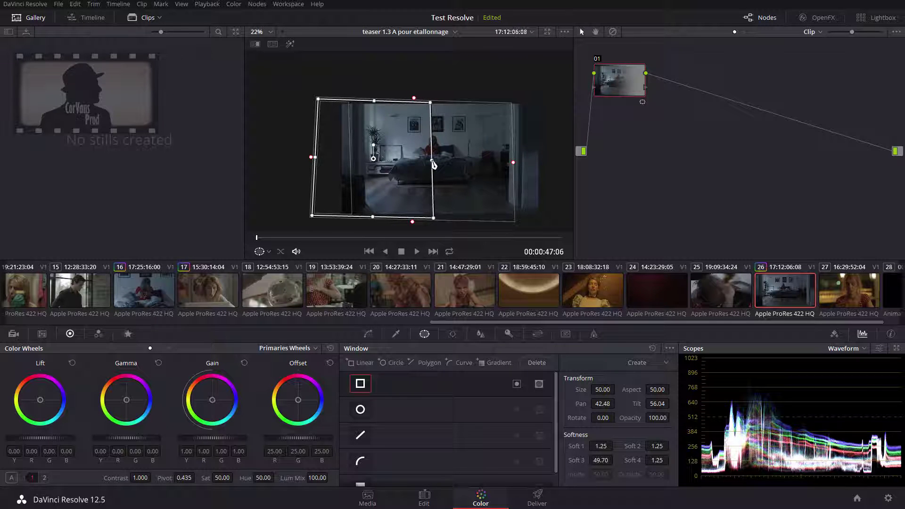
pyautogui.moveTo(433, 164); pyautogui.dragTo(432, 170)
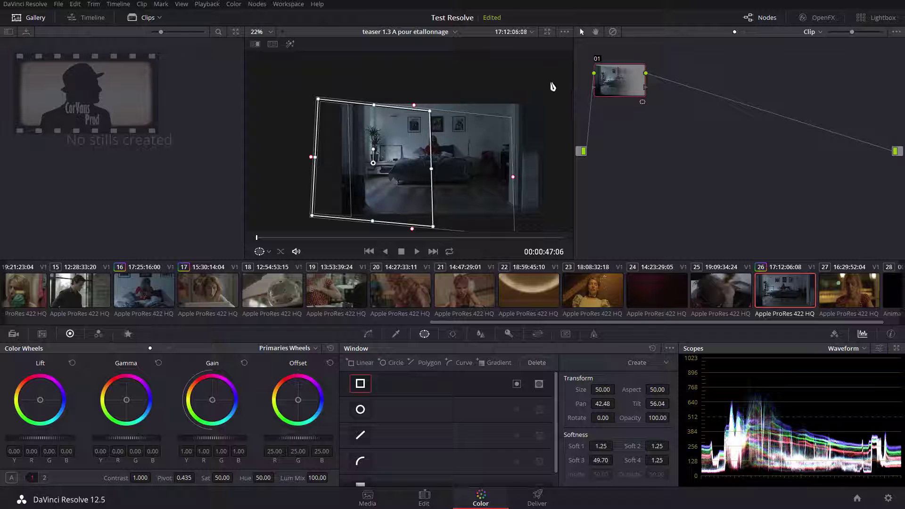
pyautogui.hotkey('shift', 'h')
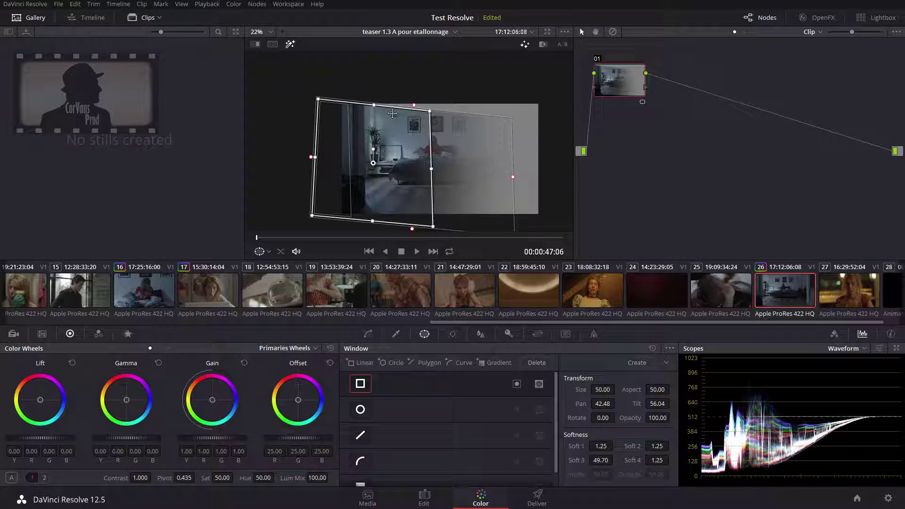
pyautogui.hotkey('shift', 'h')
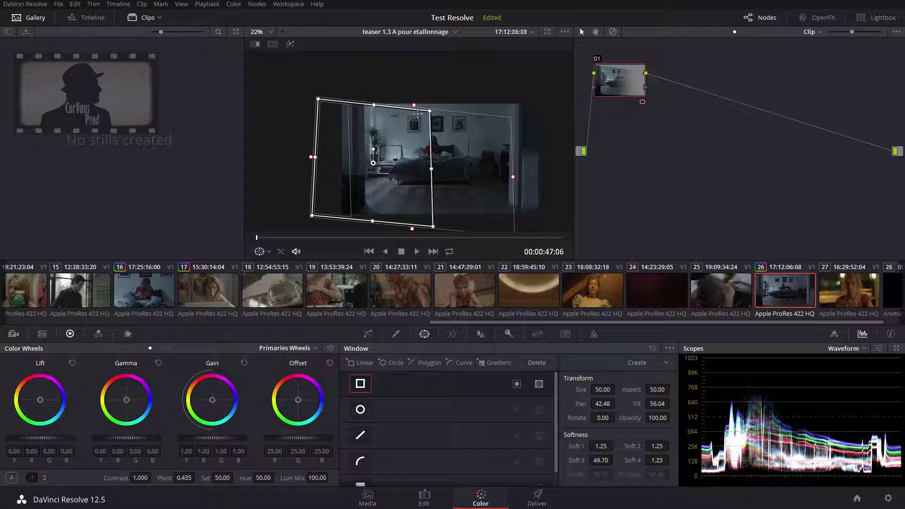
# - Raise the gain inside the window to 1.58 on all channels
pyautogui.scroll(2, 410, 143)
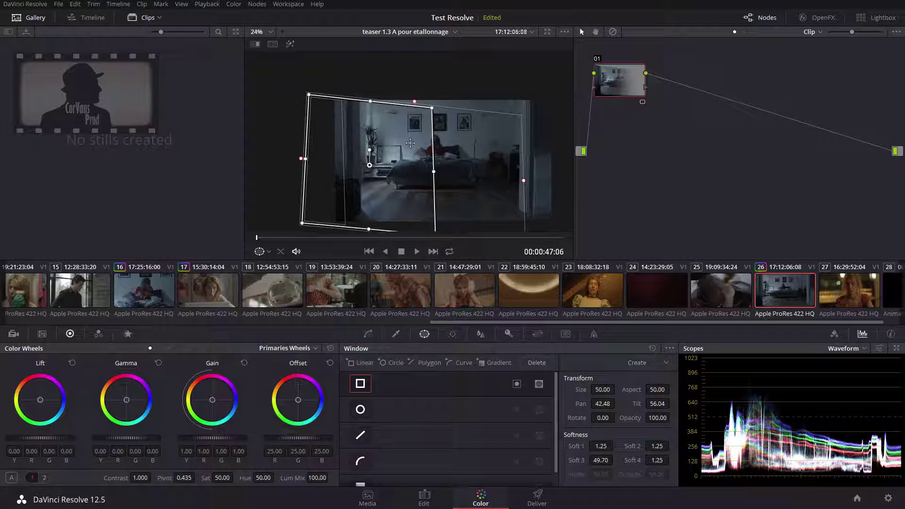
pyautogui.moveTo(410, 144)
pyautogui.mouseDown()
pyautogui.moveTo(357, 117)
pyautogui.moveTo(416, 145)
pyautogui.mouseUp()
pyautogui.scroll(3, 425, 153)
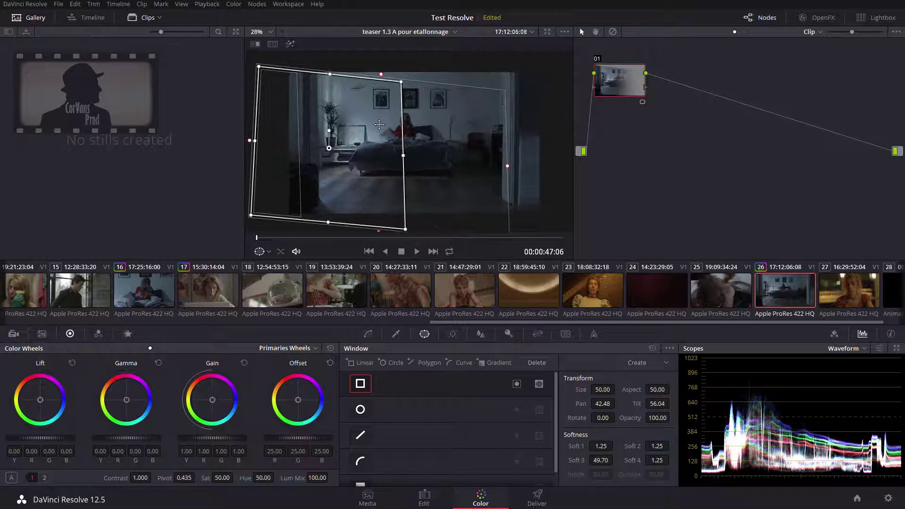
pyautogui.scroll(-2, 436, 162)
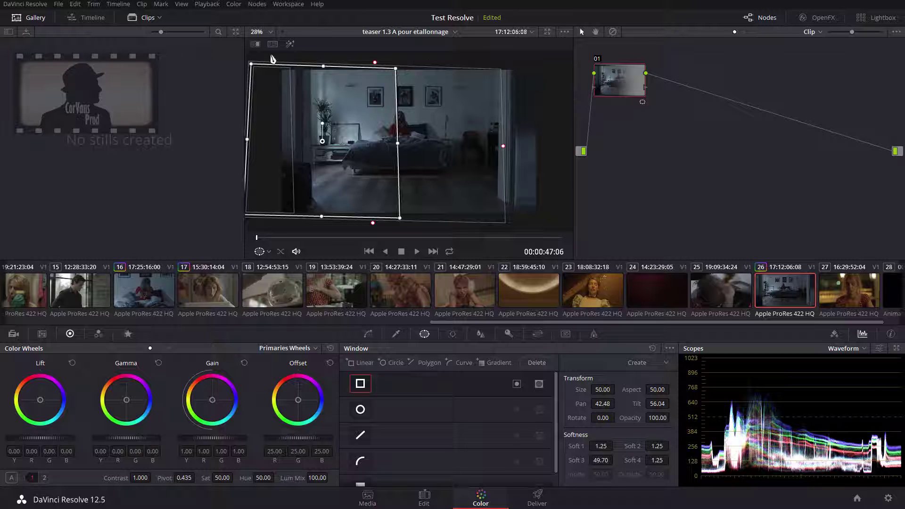
pyautogui.scroll(2, 497, 176)
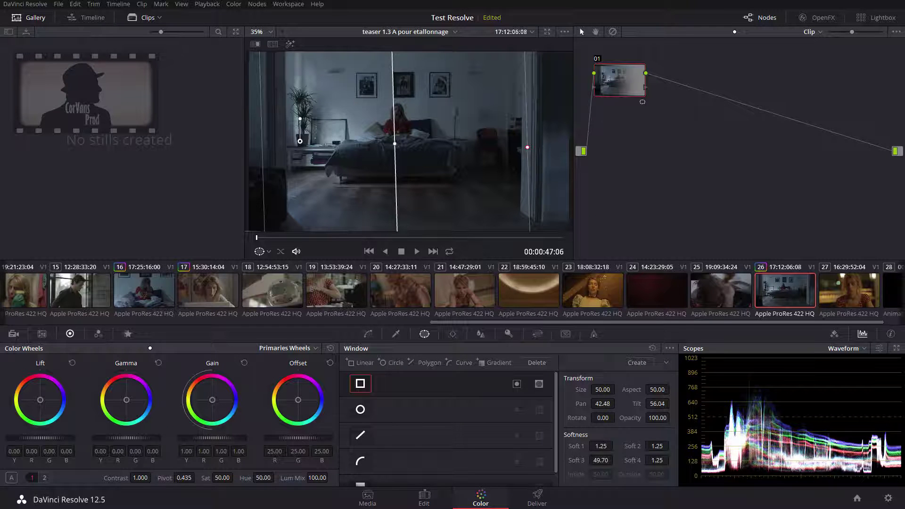
pyautogui.moveTo(212, 439); pyautogui.dragTo(240, 438)
# - Lower the window's upper edge, soften that edge to about 4.27, and reduce the door-facing side's softness to about 41.50
pyautogui.scroll(-4, 337, 160)
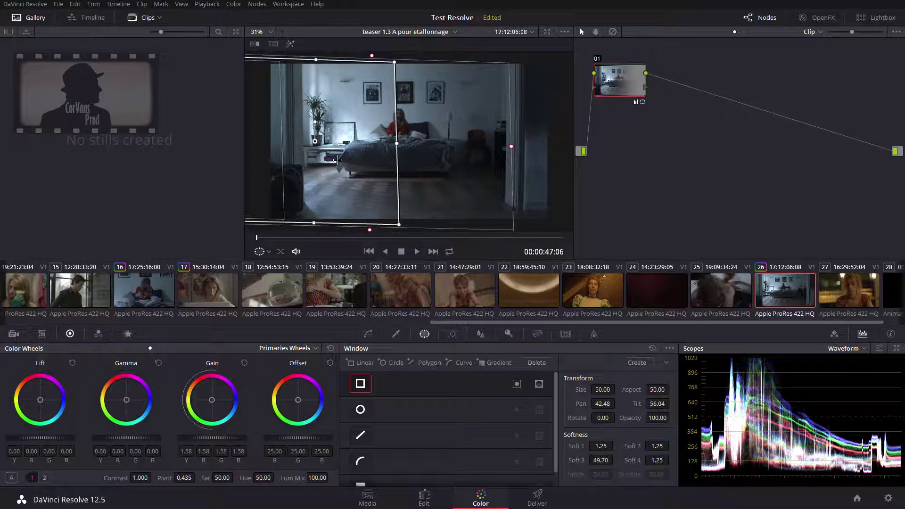
pyautogui.scroll(-1, 337, 161)
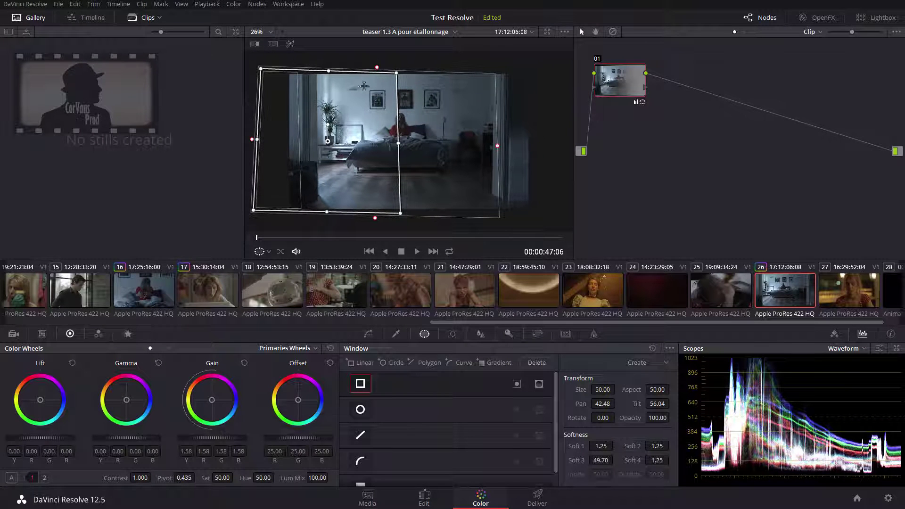
pyautogui.moveTo(398, 75); pyautogui.dragTo(403, 84)
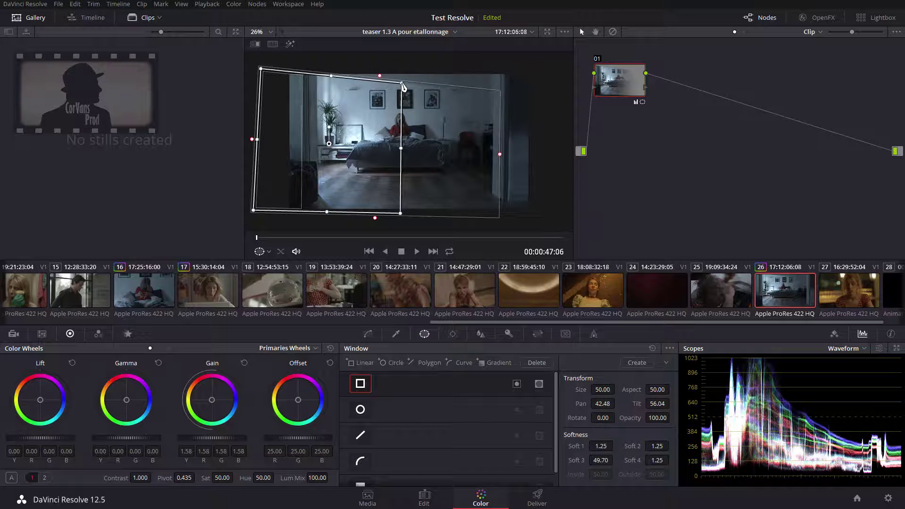
pyautogui.moveTo(381, 79); pyautogui.dragTo(332, 84)
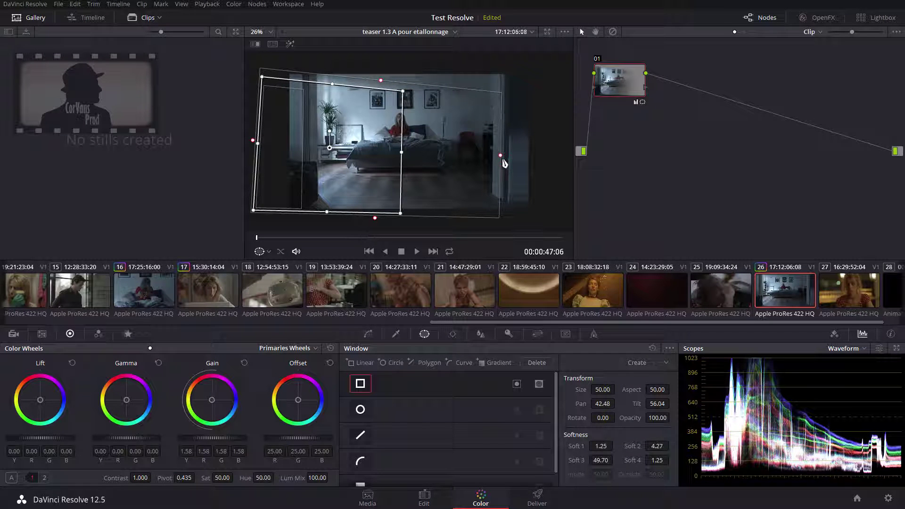
pyautogui.moveTo(492, 159); pyautogui.dragTo(484, 155)
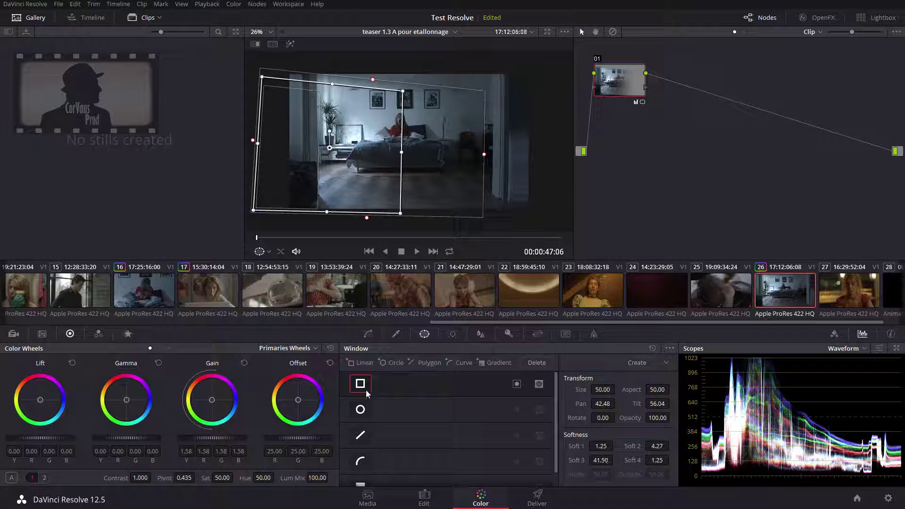
# - Hide the window outline and compare the bedroom with and without the grade by repeatedly toggling node 01
pyautogui.scroll(2, 415, 242)
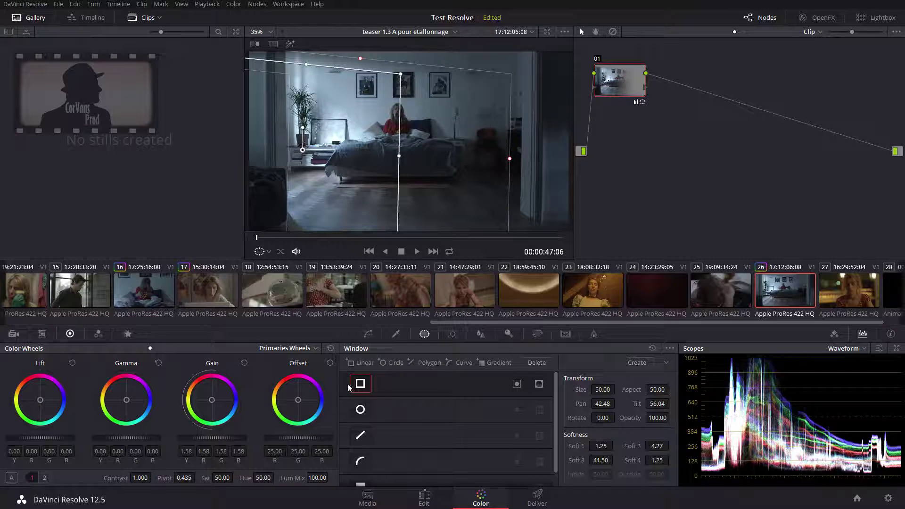
pyautogui.click(369, 334)
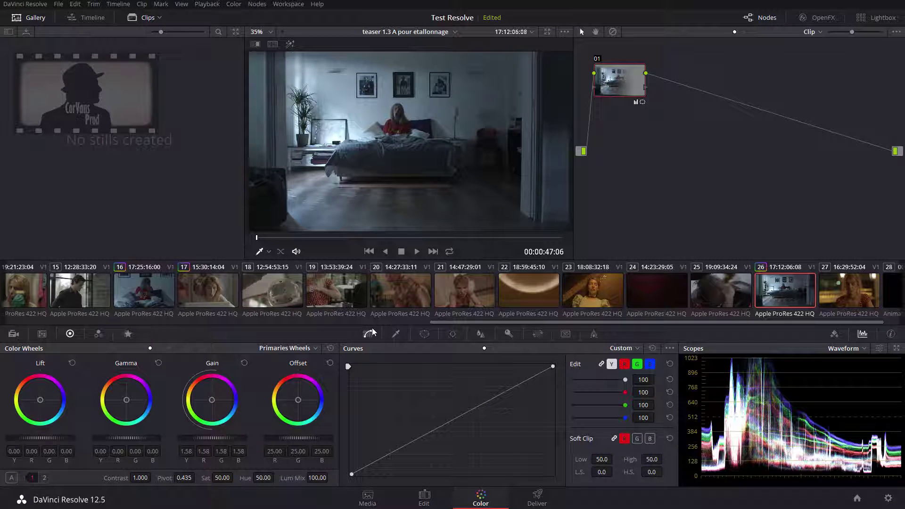
pyautogui.hotkey('ctrl', 'd')
pyautogui.hotkey('ctrl', 'd')
pyautogui.hotkey('ctrl', 'd')
pyautogui.hotkey('ctrl', 'd')
pyautogui.hotkey('ctrl', 'd')
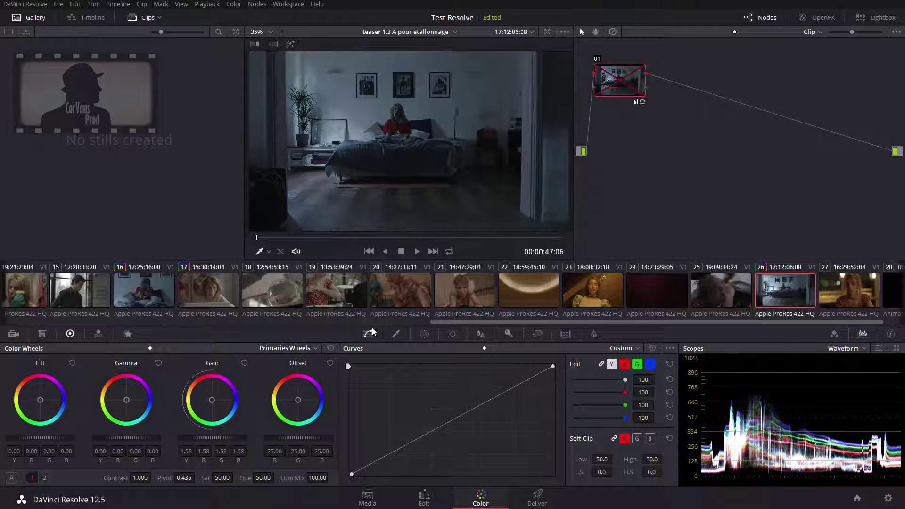
pyautogui.hotkey('ctrl', 'd')
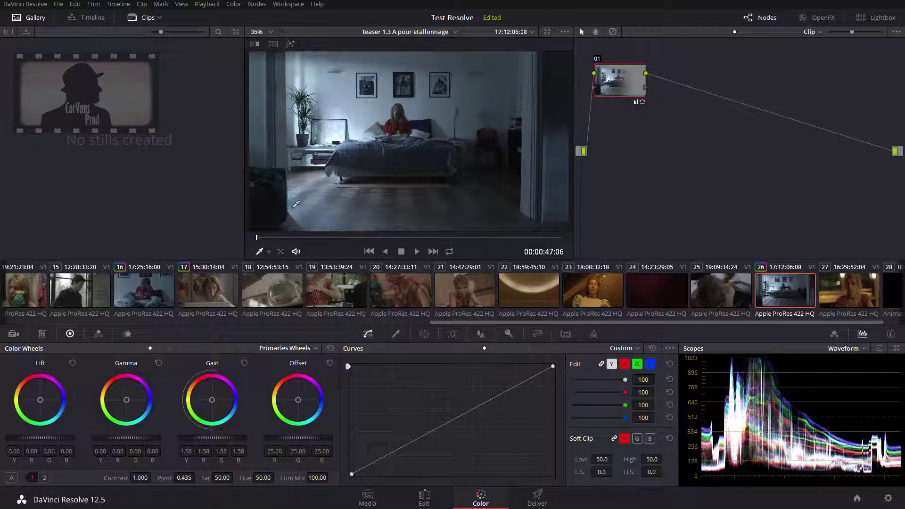
pyautogui.hotkey('ctrl', 'd')
pyautogui.hotkey('ctrl', 'd')
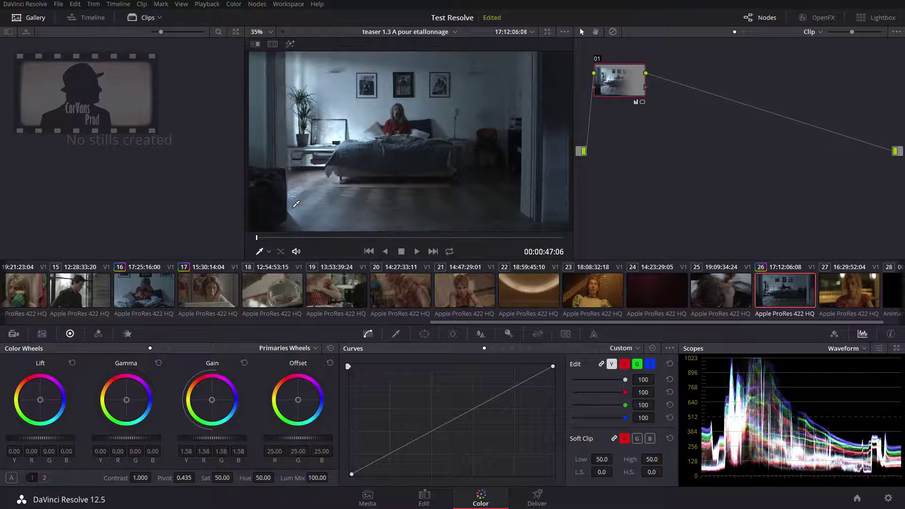
pyautogui.hotkey('ctrl', 'd')
pyautogui.hotkey('ctrl', 'd')
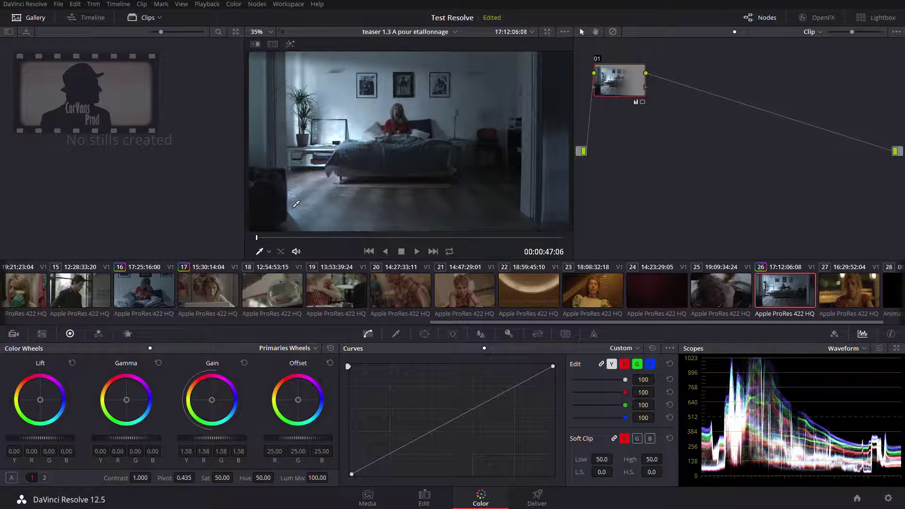
pyautogui.hotkey('ctrl', 'd')
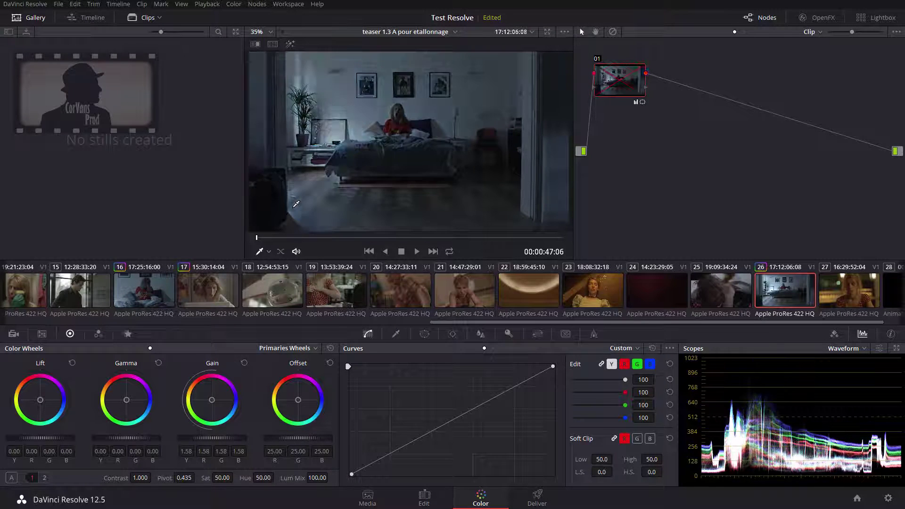
pyautogui.hotkey('ctrl', 'd')
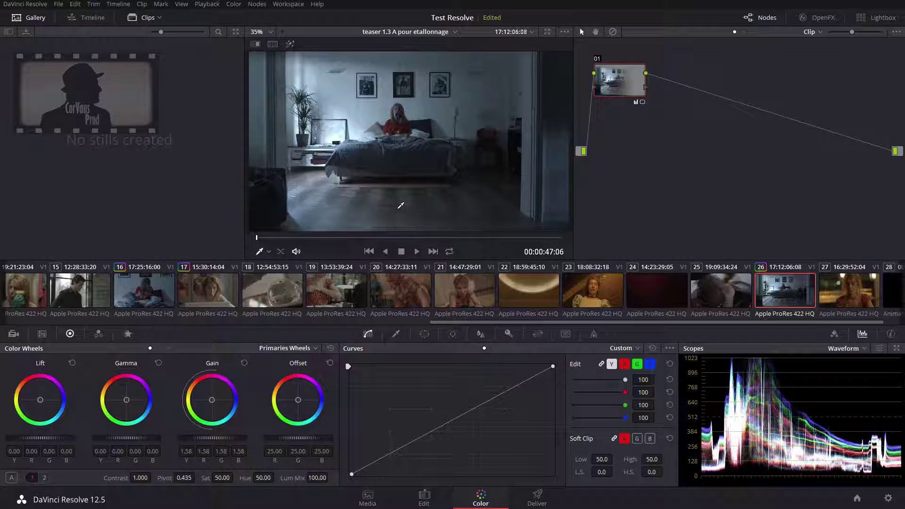
pyautogui.hotkey('ctrl', 'd')
pyautogui.hotkey('ctrl', 'd')
pyautogui.hotkey('ctrl', 'd')
pyautogui.hotkey('ctrl', 'd')
pyautogui.hotkey('ctrl', 'd')
pyautogui.hotkey('ctrl', 'd')
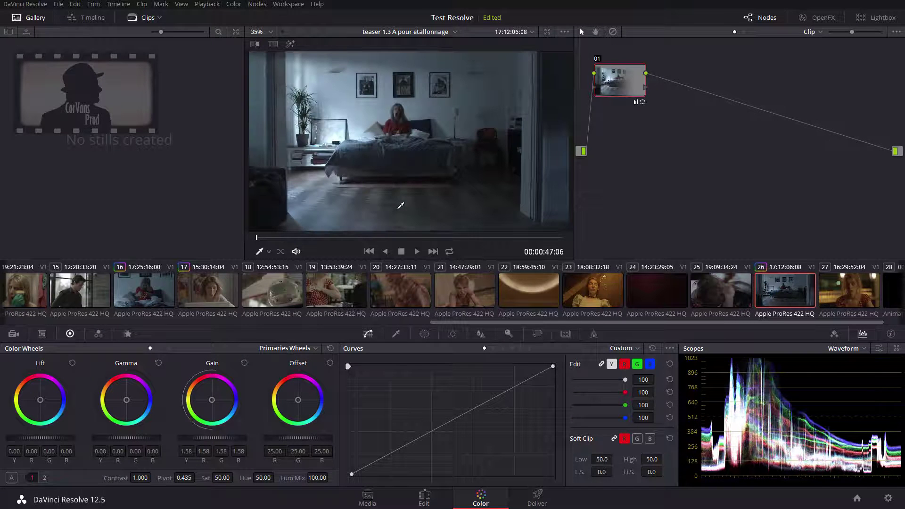
pyautogui.hotkey('ctrl', 'd')
pyautogui.hotkey('ctrl', 'd')
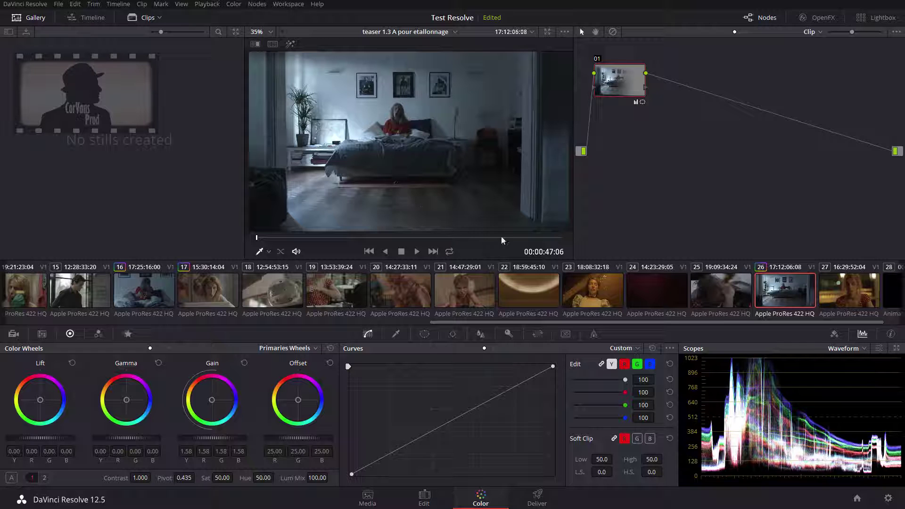
# - Turn off the linear window on clip 26
pyautogui.click(425, 334)
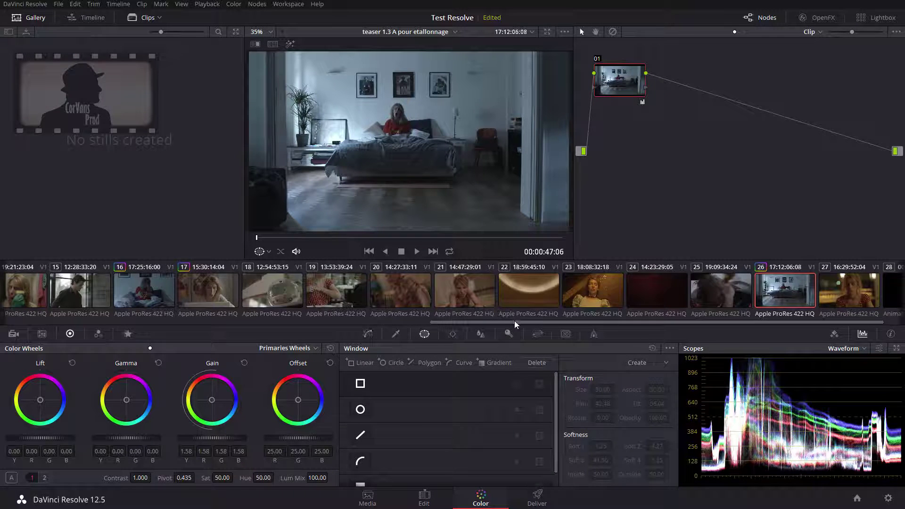
# - Select clip 10 of the woman with glasses and reset its grade
pyautogui.moveTo(514, 322); pyautogui.dragTo(224, 326)
pyautogui.click(338, 290)
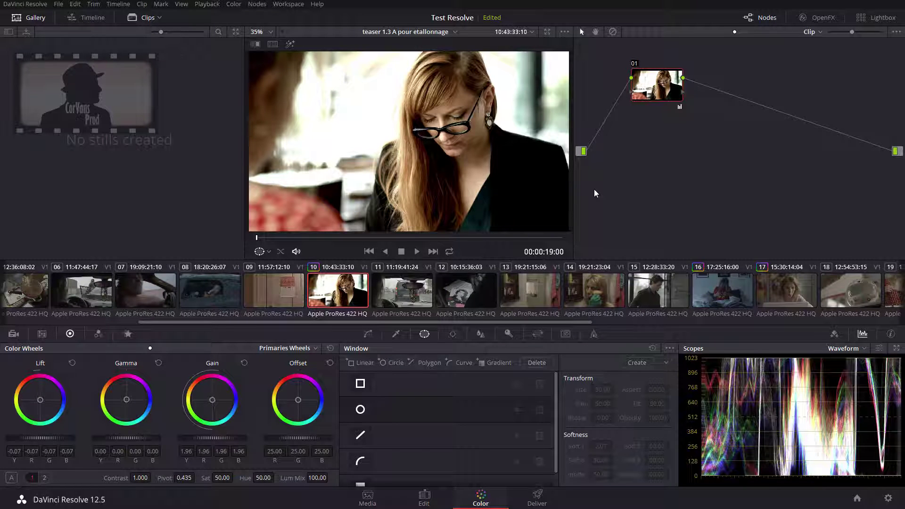
pyautogui.hotkey('ctrl', 'Home')
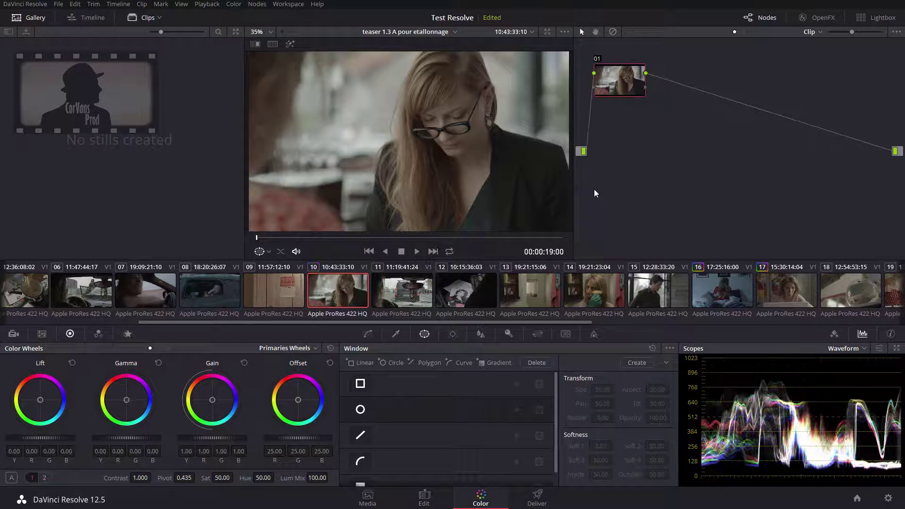
pyautogui.scroll(-1, 422, 401)
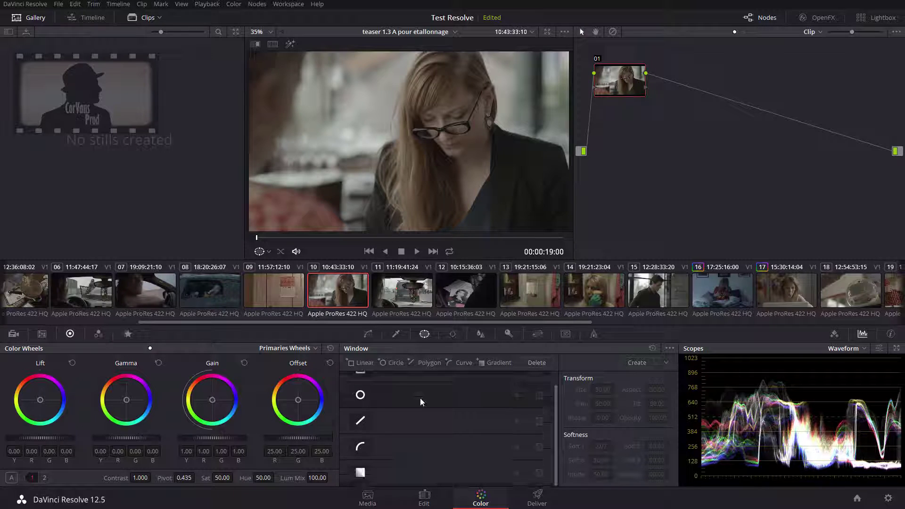
# - Add a polygon window to clip 10 and position it over the woman's face at pan 51.52 and tilt 49.10
pyautogui.scroll(1, 422, 402)
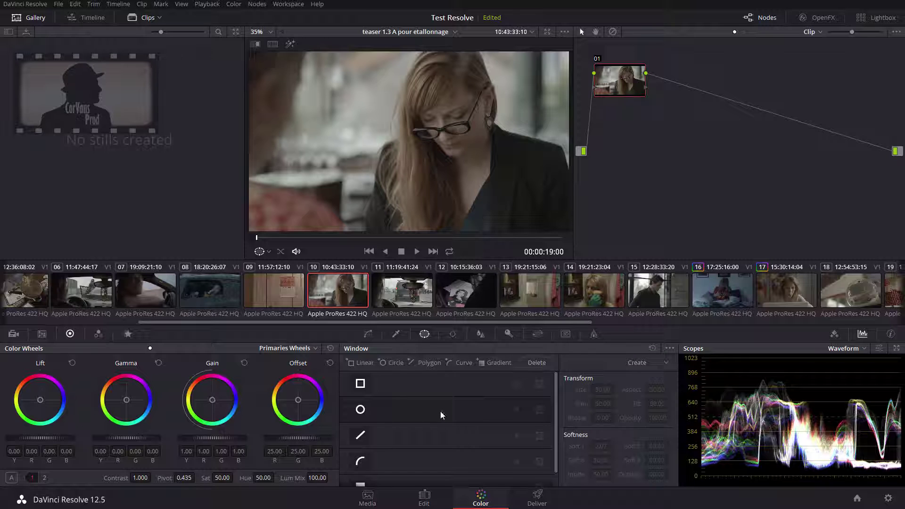
pyautogui.scroll(-1, 443, 416)
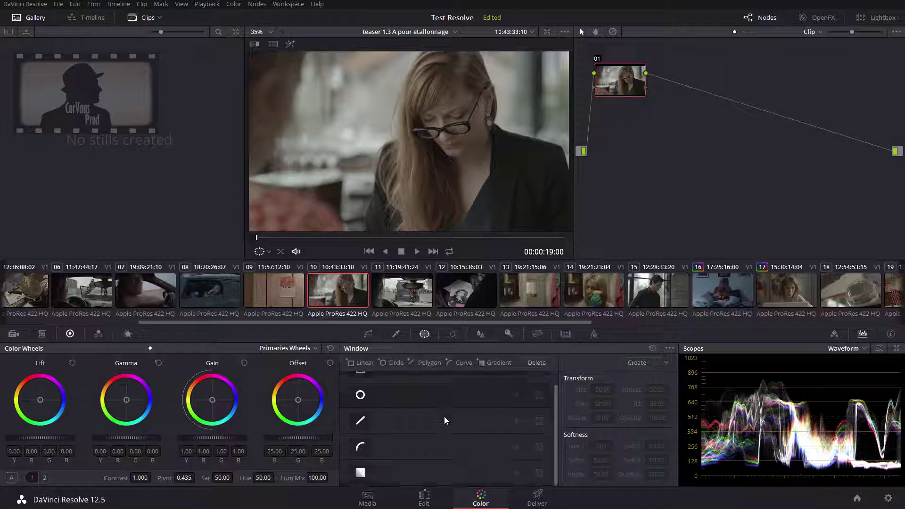
pyautogui.click(368, 424)
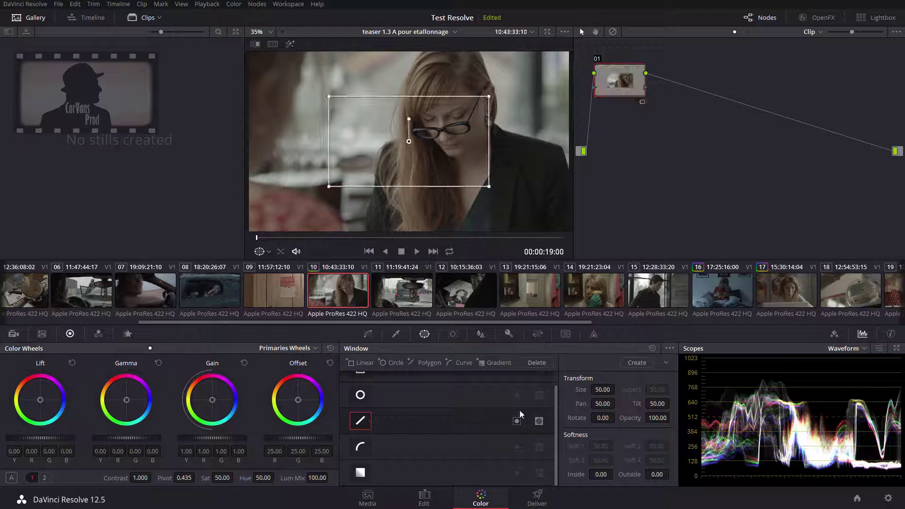
pyautogui.moveTo(404, 147); pyautogui.dragTo(440, 136)
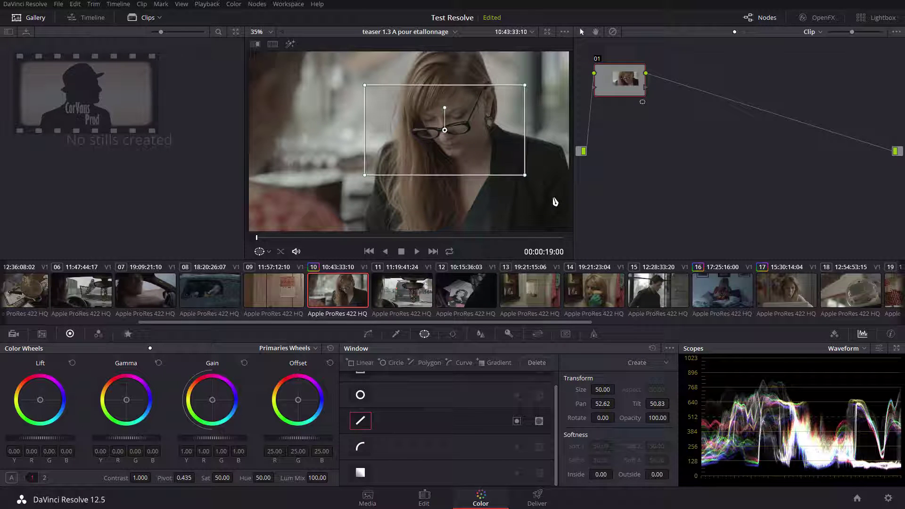
pyautogui.moveTo(460, 134); pyautogui.dragTo(444, 158)
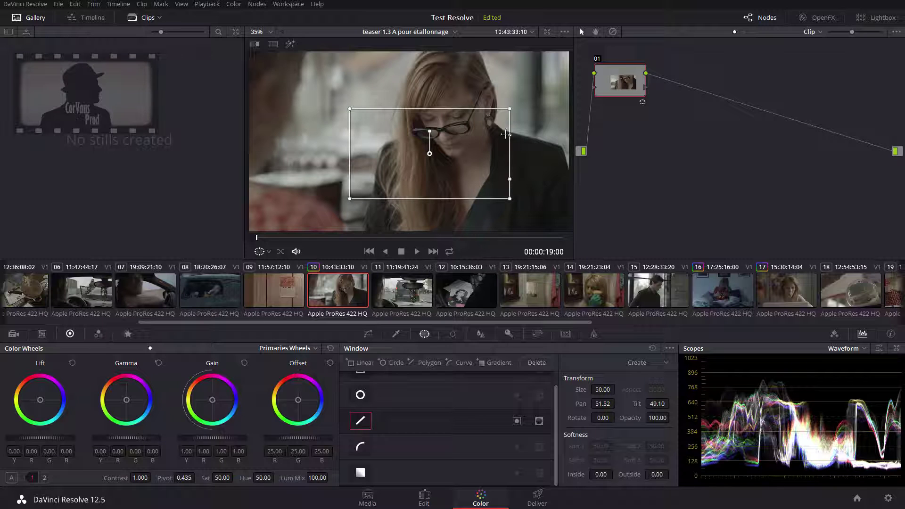
# - Add control points to the polygon window and fit its upper part along the woman's forehead, ear and neck
pyautogui.moveTo(509, 135); pyautogui.dragTo(437, 142)
pyautogui.moveTo(510, 179); pyautogui.dragTo(509, 150)
pyautogui.moveTo(436, 143); pyautogui.dragTo(525, 136)
pyautogui.moveTo(349, 109); pyautogui.dragTo(420, 105)
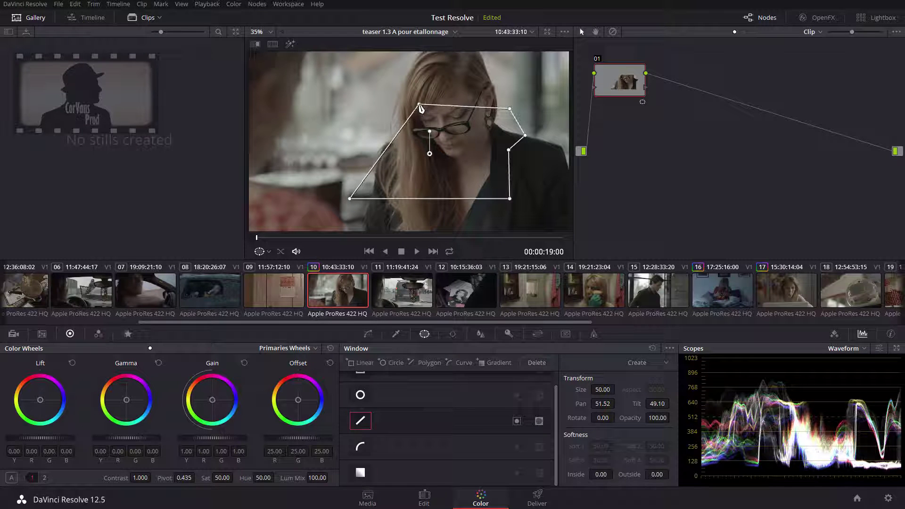
pyautogui.moveTo(482, 108); pyautogui.dragTo(490, 81)
pyautogui.moveTo(525, 135); pyautogui.dragTo(496, 92)
pyautogui.moveTo(508, 150); pyautogui.dragTo(491, 121)
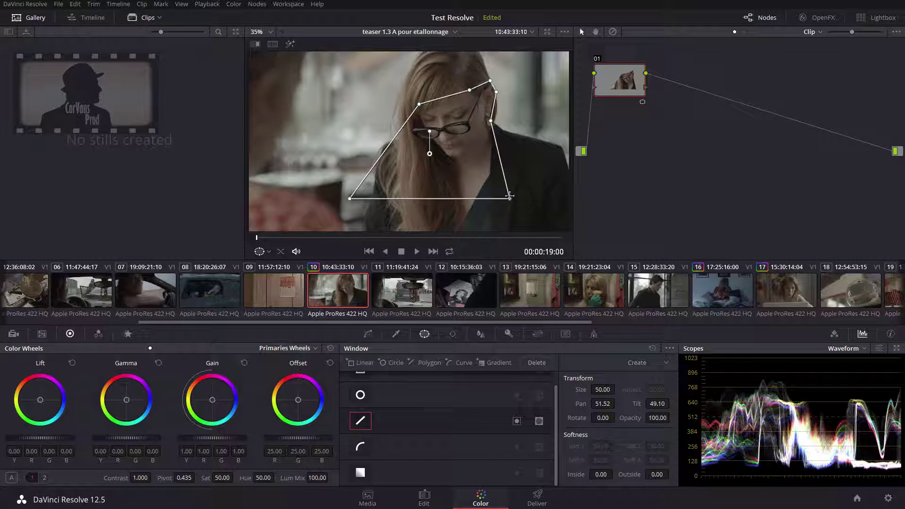
# - Fit the rest of the polygon around the neckline and along the hair beside her face, adding points where needed
pyautogui.moveTo(510, 196); pyautogui.dragTo(466, 224)
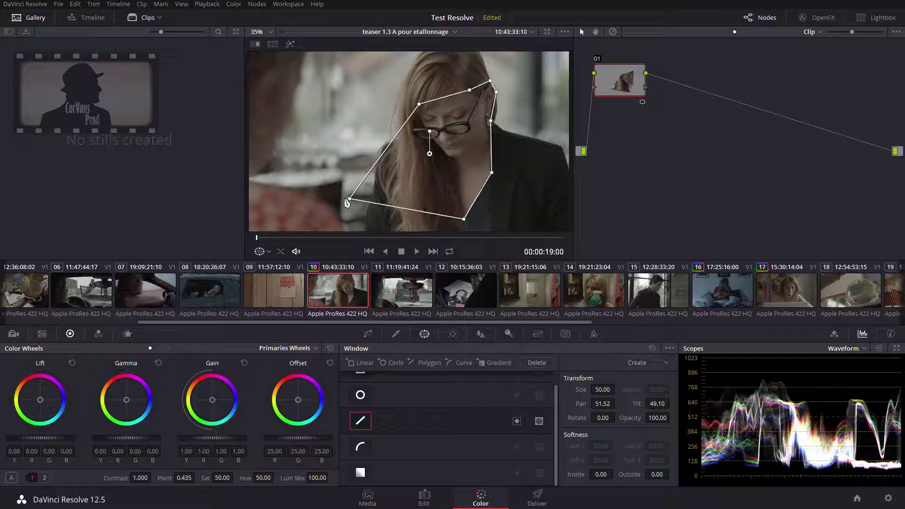
pyautogui.moveTo(350, 198); pyautogui.dragTo(429, 131)
pyautogui.moveTo(456, 194); pyautogui.dragTo(437, 156)
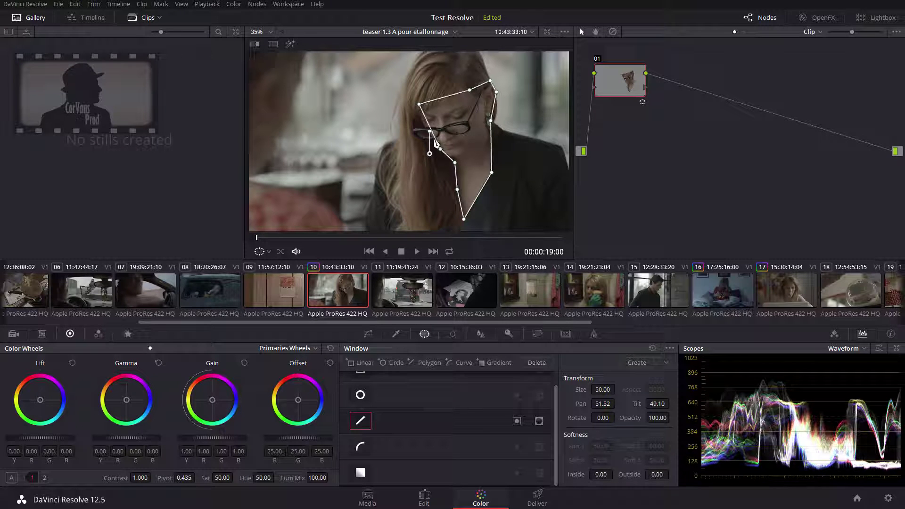
pyautogui.moveTo(430, 130); pyautogui.dragTo(430, 140)
pyautogui.moveTo(419, 104); pyautogui.dragTo(416, 113)
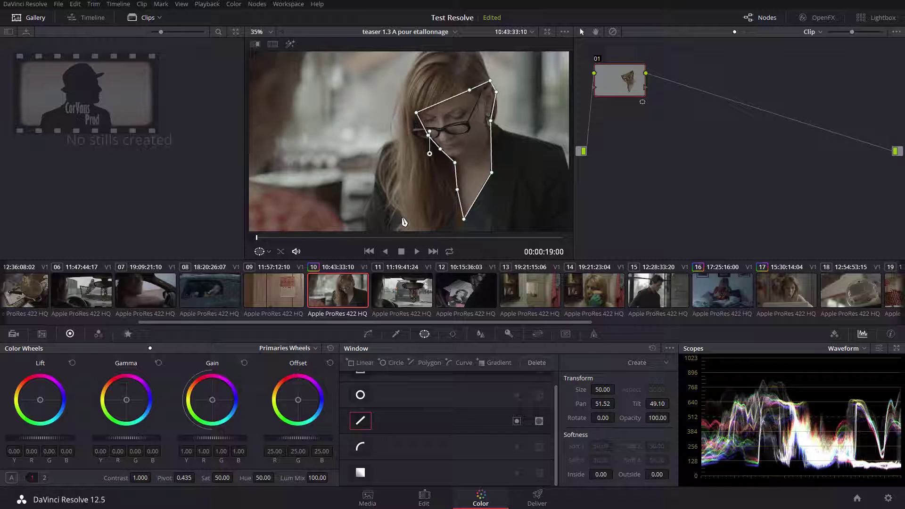
# - Raise the Gain inside the window to 1.28, hide the outline and check the isolated area by toggling Highlight
pyautogui.moveTo(198, 440); pyautogui.dragTo(226, 440)
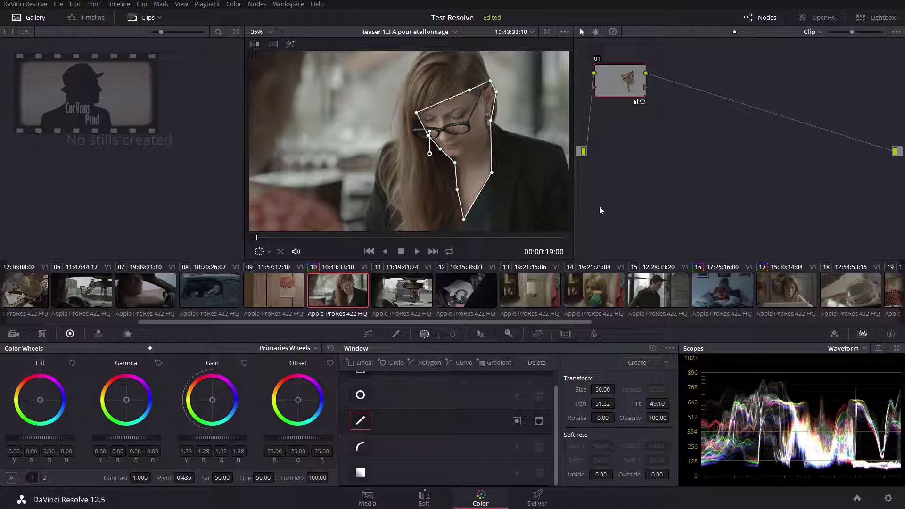
pyautogui.click(368, 334)
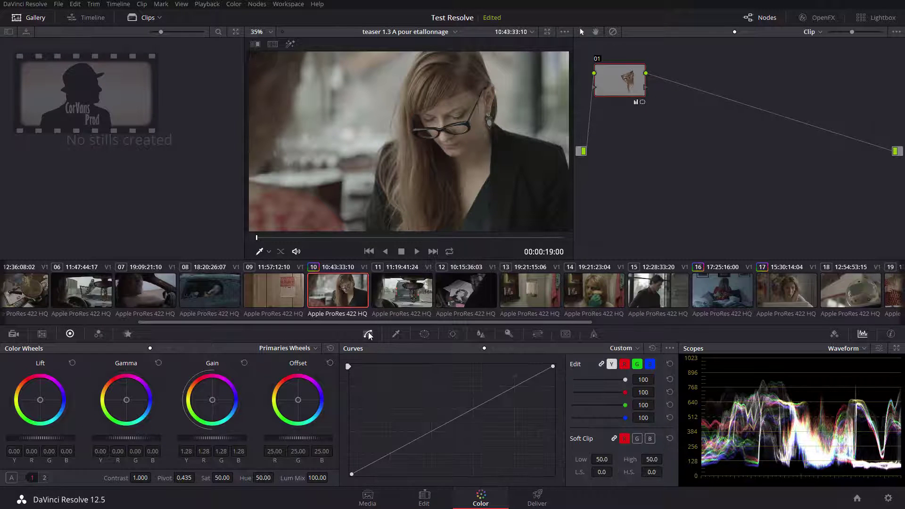
pyautogui.hotkey('shift', 'h')
pyautogui.hotkey('shift', 'h')
pyautogui.hotkey('shift', 'h')
pyautogui.hotkey('shift', 'h')
# - With Highlight on, soften the polygon window's edge to 1.30 inside and 0.66 outside
pyautogui.click(429, 332)
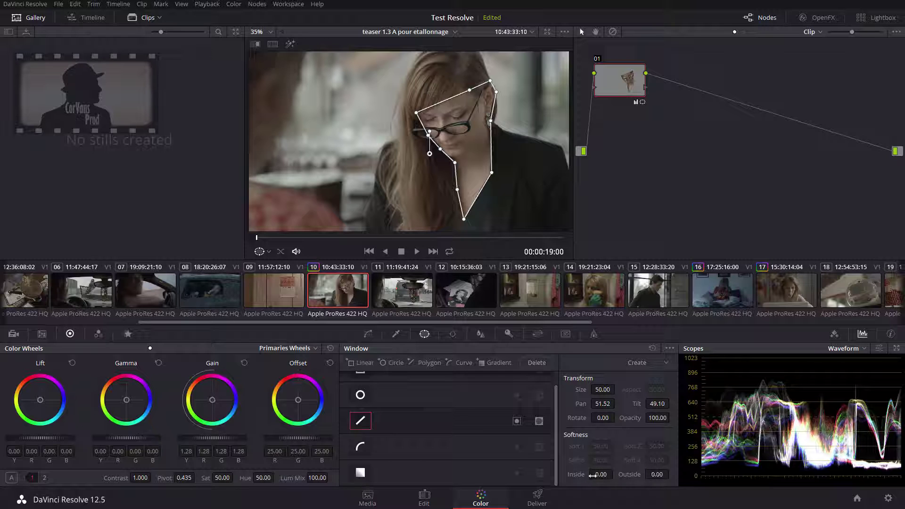
pyautogui.moveTo(616, 473); pyautogui.dragTo(616, 474)
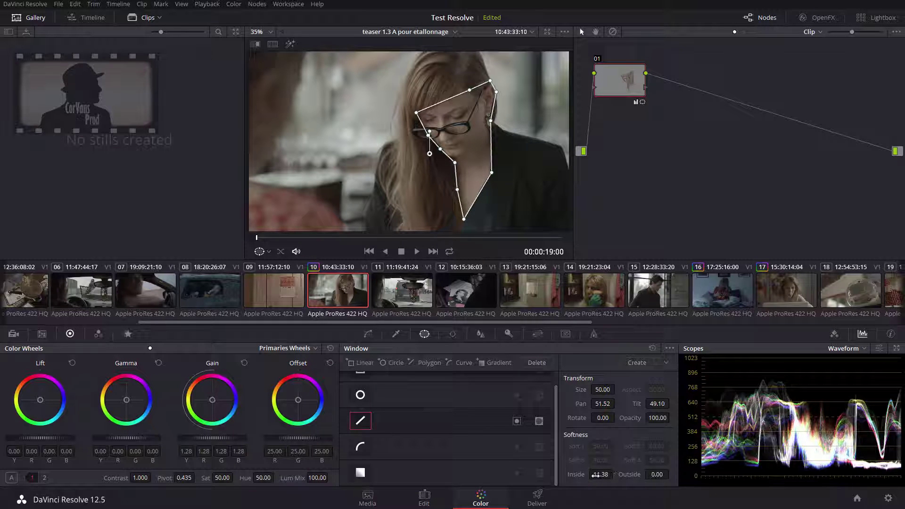
pyautogui.hotkey('shift', 'h')
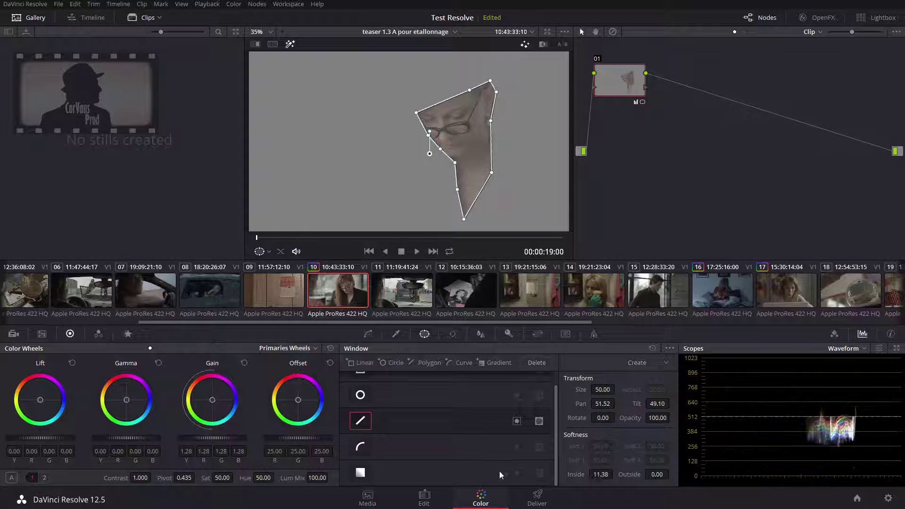
pyautogui.moveTo(600, 474); pyautogui.dragTo(618, 475)
pyautogui.click(658, 474)
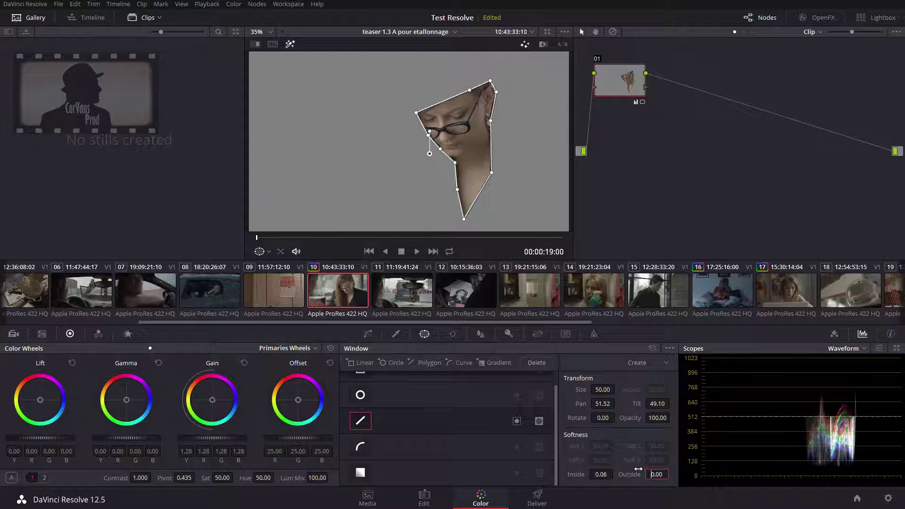
pyautogui.moveTo(639, 469); pyautogui.dragTo(673, 474)
pyautogui.moveTo(600, 476); pyautogui.dragTo(639, 473)
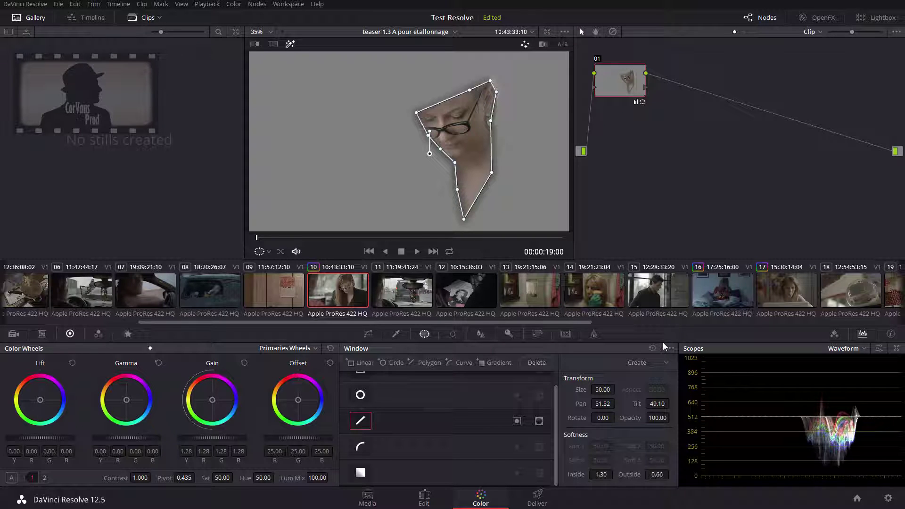
# - Turn off Highlight, hide the window outline and compare the face with and without the grade by toggling node 01
pyautogui.hotkey('shift', 'h')
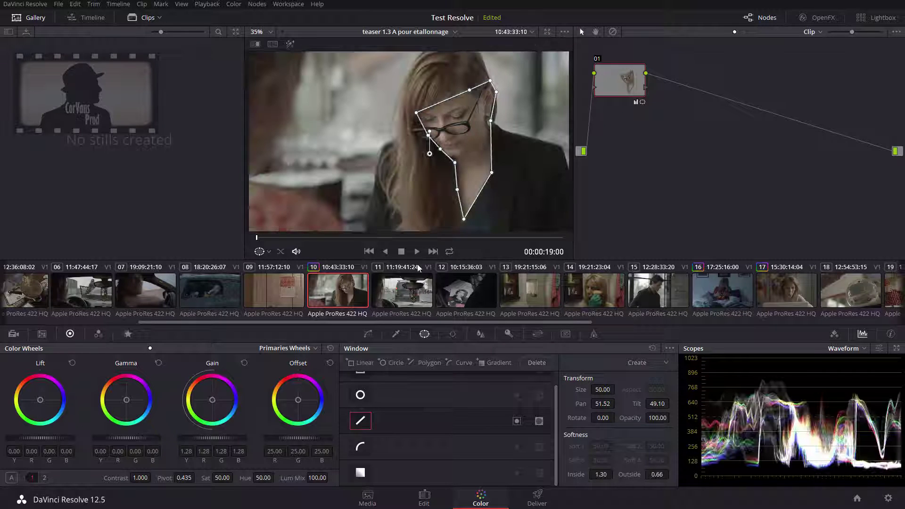
pyautogui.click(368, 334)
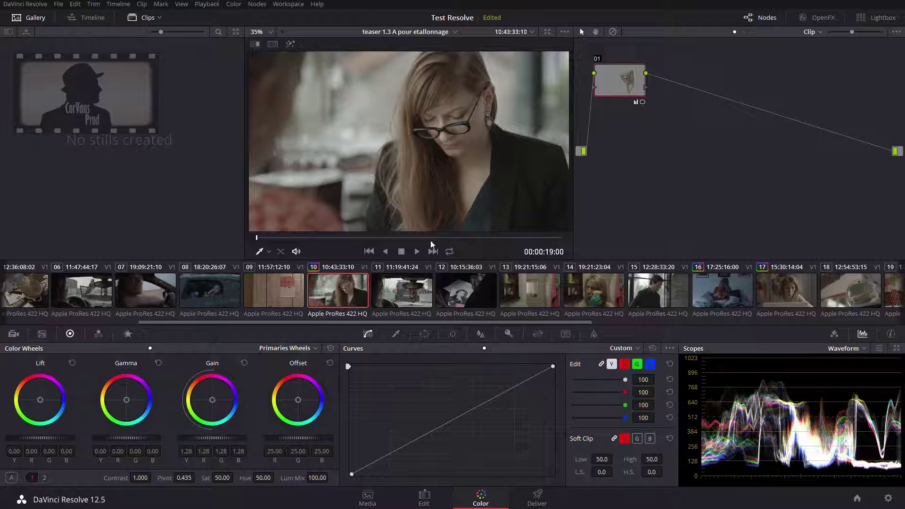
pyautogui.click(598, 58)
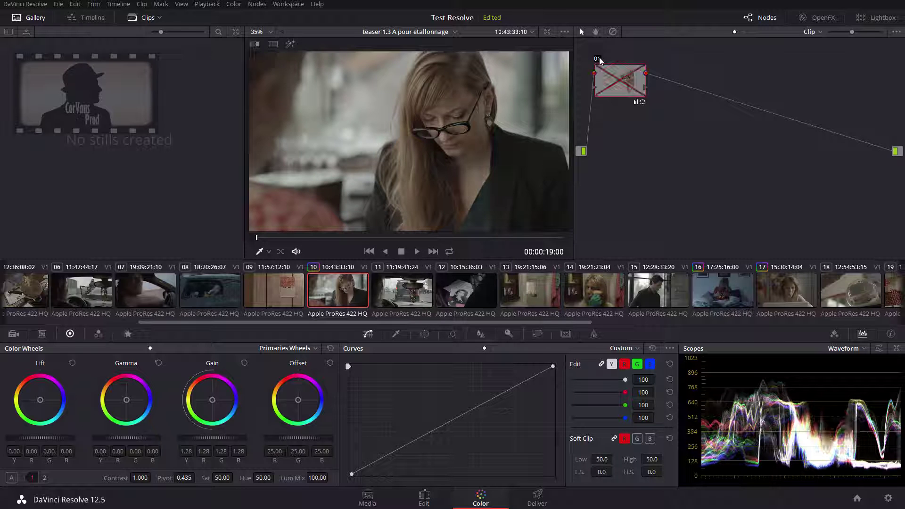
pyautogui.click(598, 59)
pyautogui.click(599, 59)
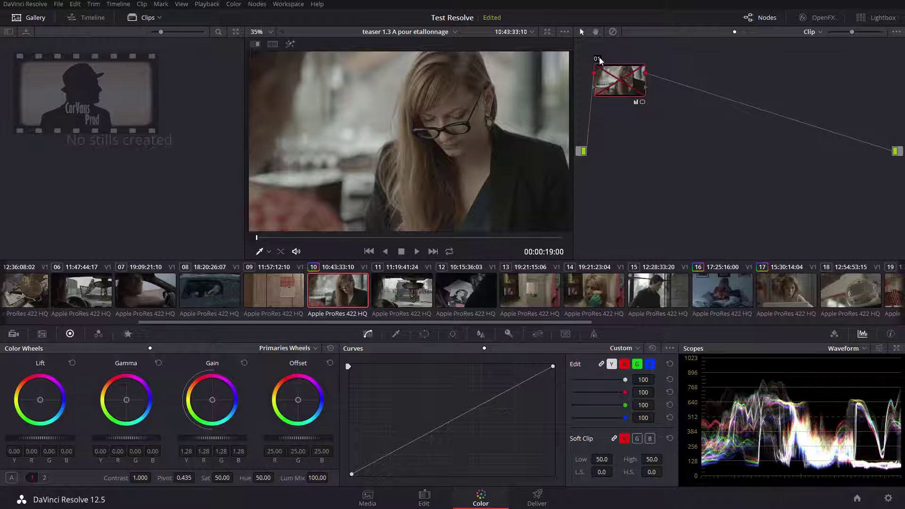
pyautogui.click(599, 59)
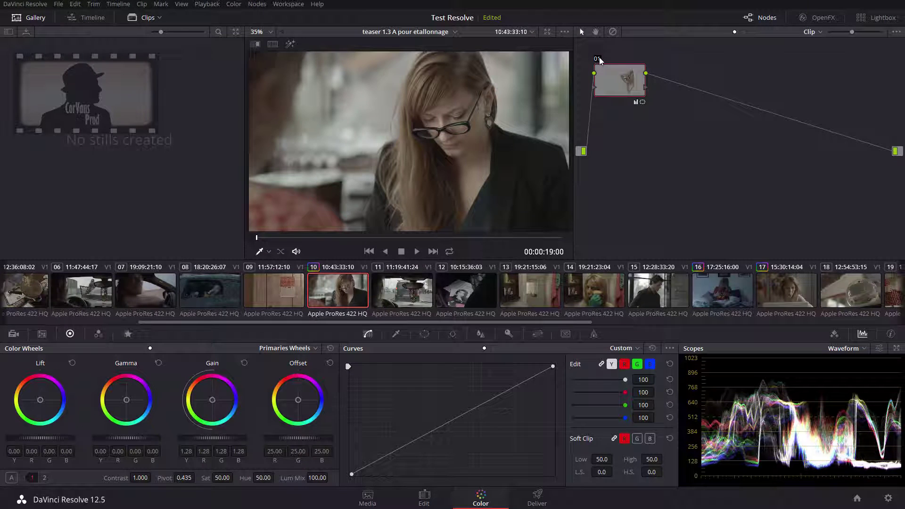
# - Turn on loop playback for clip 10, play it to check the window, and return the playhead to its start
pyautogui.click(417, 251)
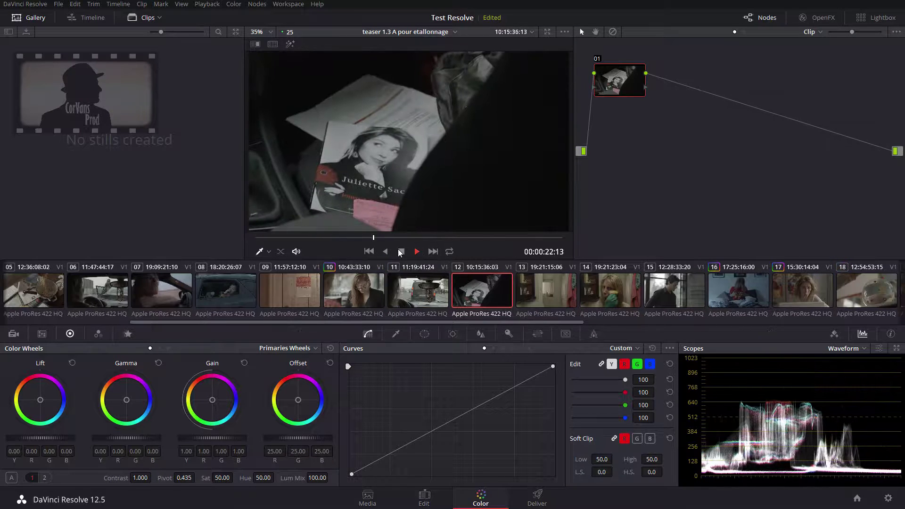
pyautogui.click(400, 252)
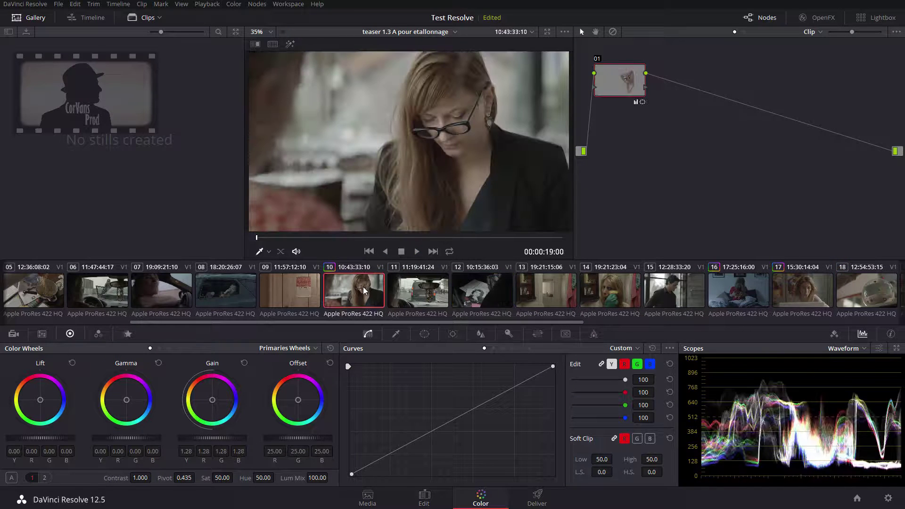
pyautogui.click(449, 251)
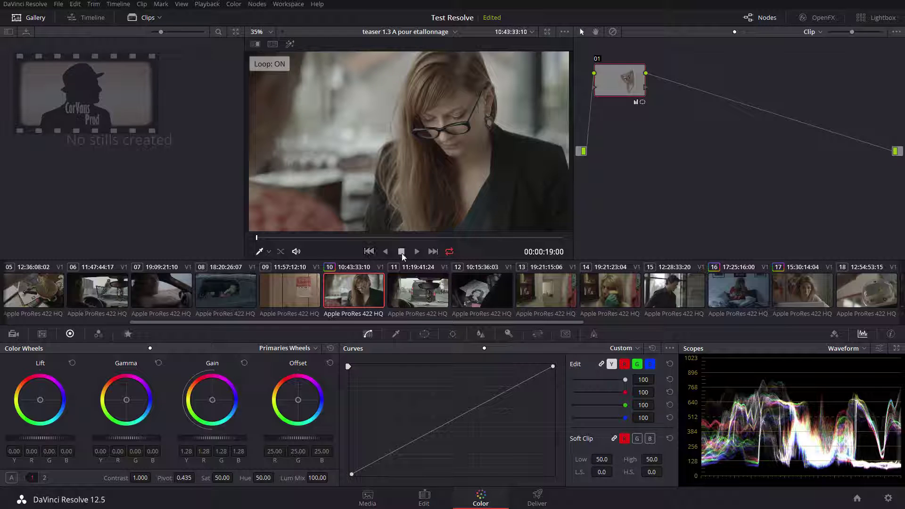
pyautogui.click(418, 253)
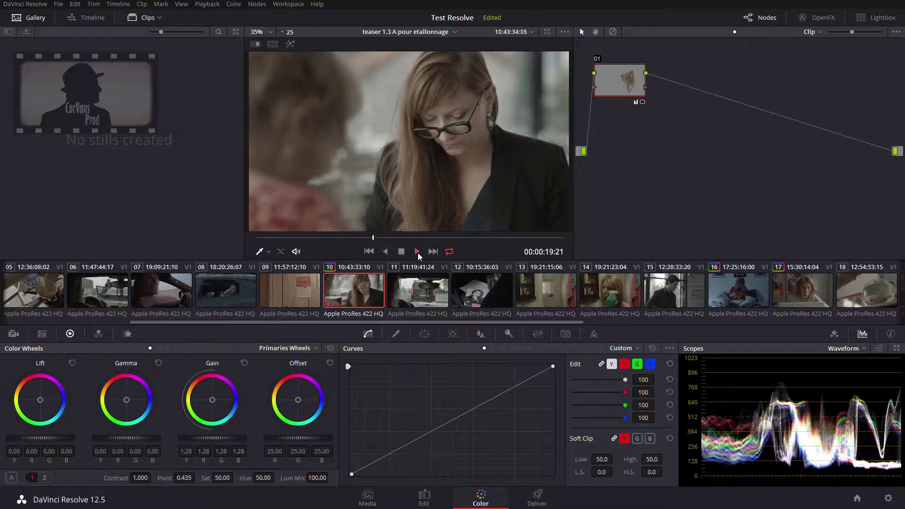
pyautogui.click(402, 252)
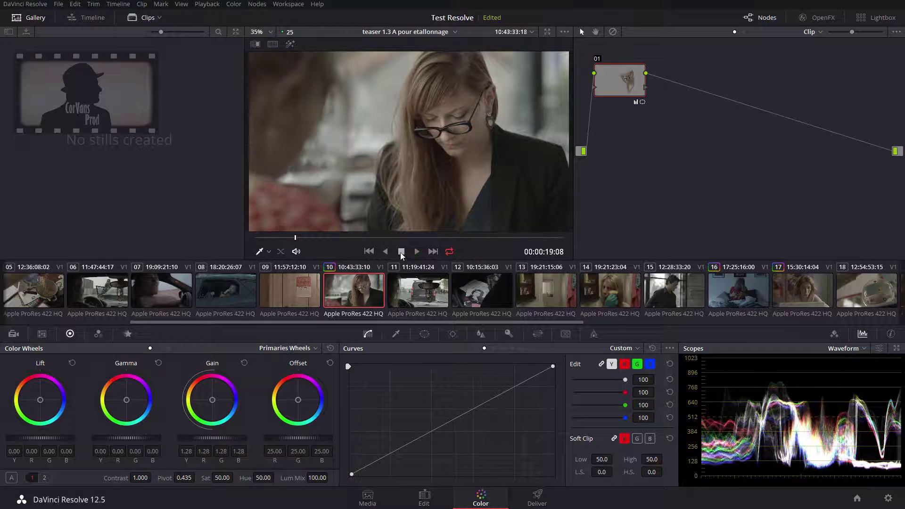
pyautogui.moveTo(295, 240); pyautogui.dragTo(254, 238)
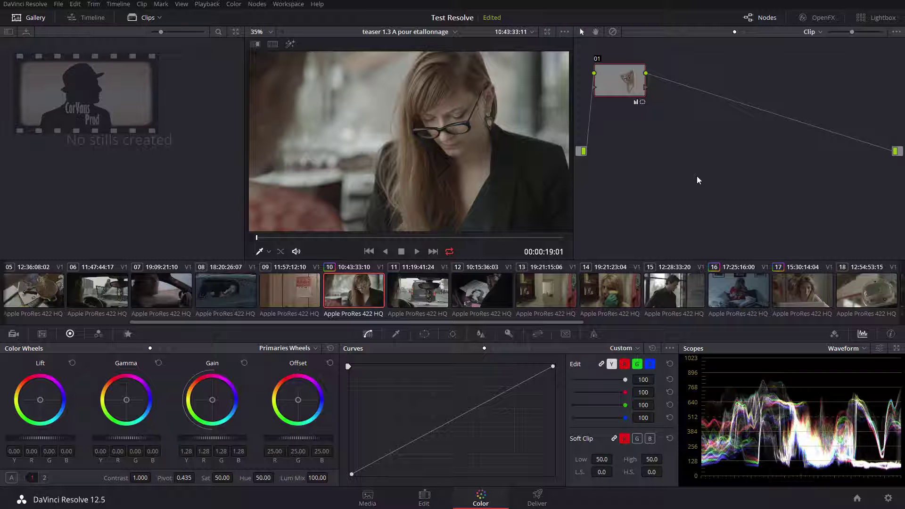
# - Adjust the polygon window's transform to size 47.72, pan 51.72, tilt 49.12 and rotation 0.15
pyautogui.click(424, 334)
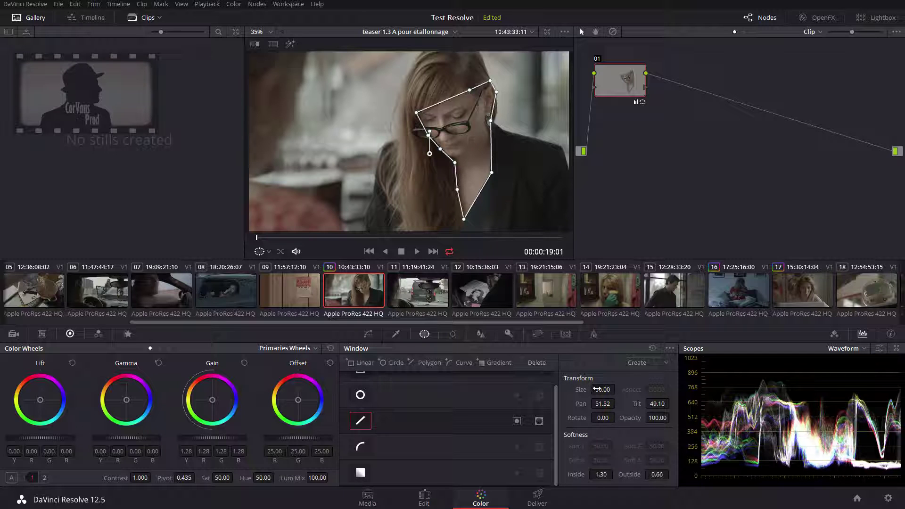
pyautogui.moveTo(596, 389); pyautogui.dragTo(618, 404)
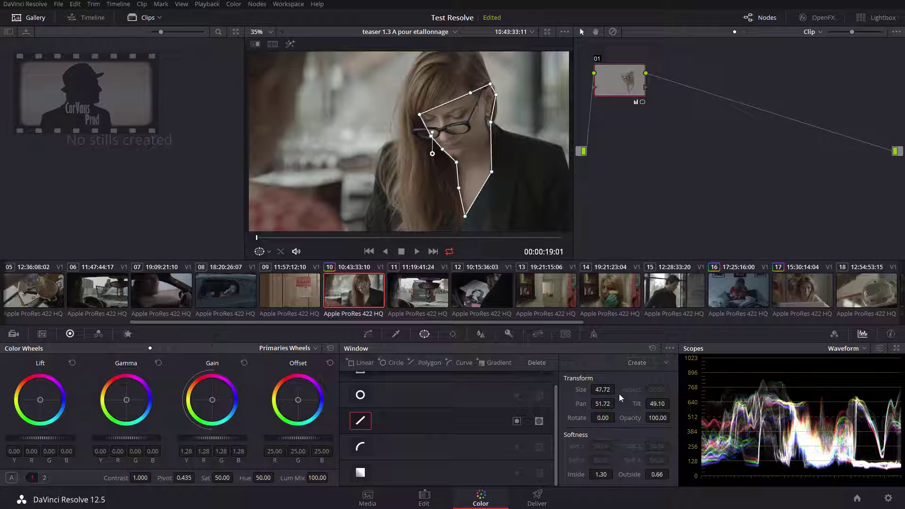
pyautogui.moveTo(657, 403); pyautogui.dragTo(673, 402)
pyautogui.moveTo(603, 418)
pyautogui.mouseDown()
pyautogui.moveTo(617, 417)
pyautogui.moveTo(606, 417)
pyautogui.mouseUp()
# - Tint the window's Gain strongly orange (red 2.37, green 1.09, blue 0.01) and vary its opacity, ending at 100
pyautogui.moveTo(672, 417); pyautogui.dragTo(672, 417)
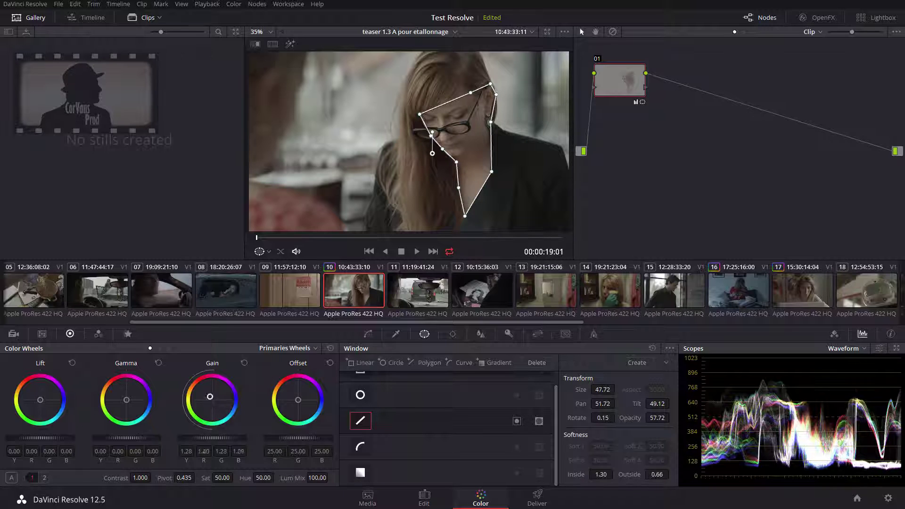
pyautogui.moveTo(210, 397); pyautogui.dragTo(194, 384)
pyautogui.moveTo(662, 418); pyautogui.dragTo(672, 417)
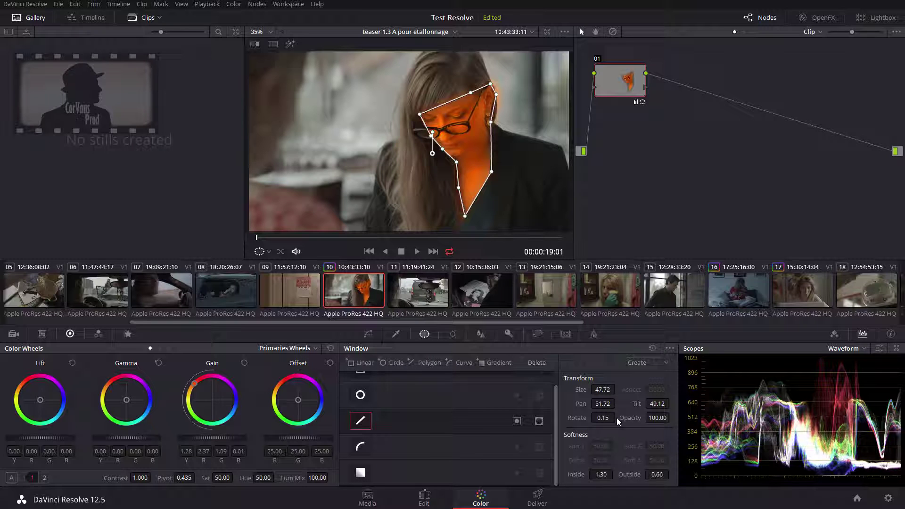
# - Reset clip 10's grade and draw a curve window point by point around the woman's face, neck and neckline
pyautogui.hotkey('ctrl', 'Home')
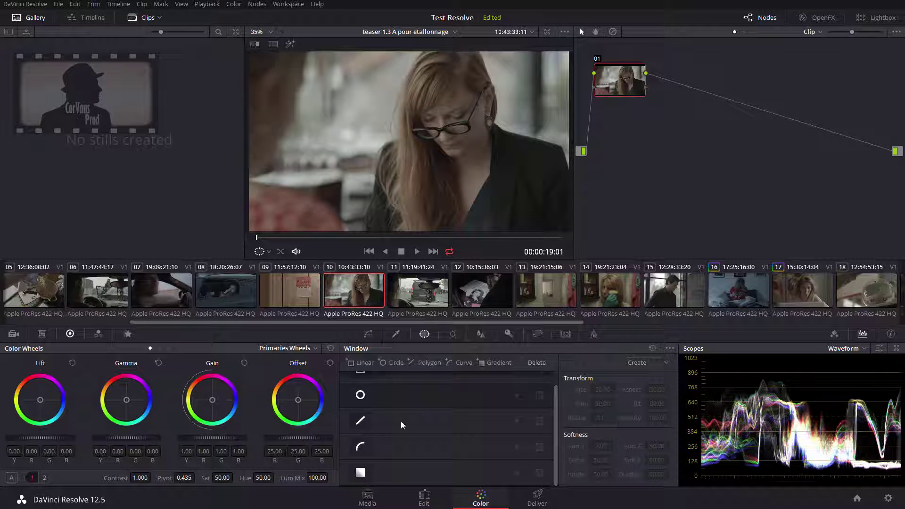
pyautogui.click(360, 451)
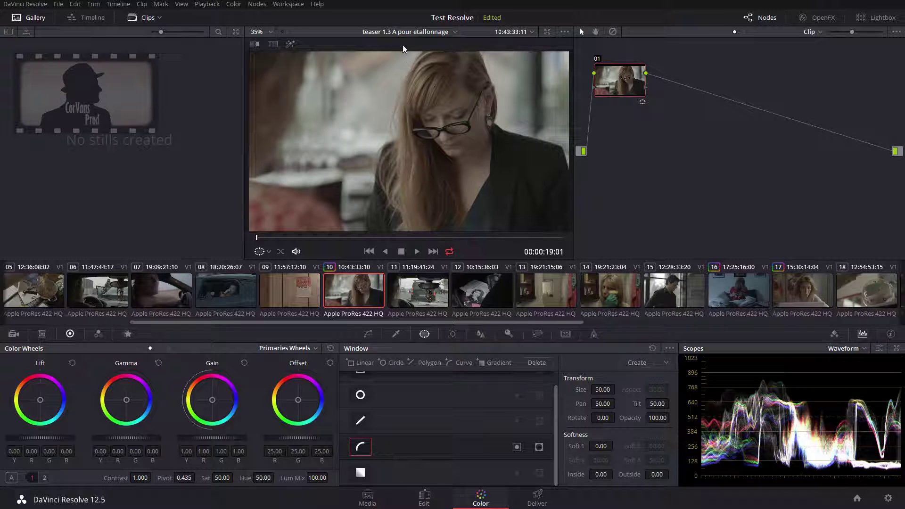
pyautogui.click(461, 83)
pyautogui.click(477, 95)
pyautogui.click(484, 100)
pyautogui.click(485, 113)
pyautogui.click(491, 135)
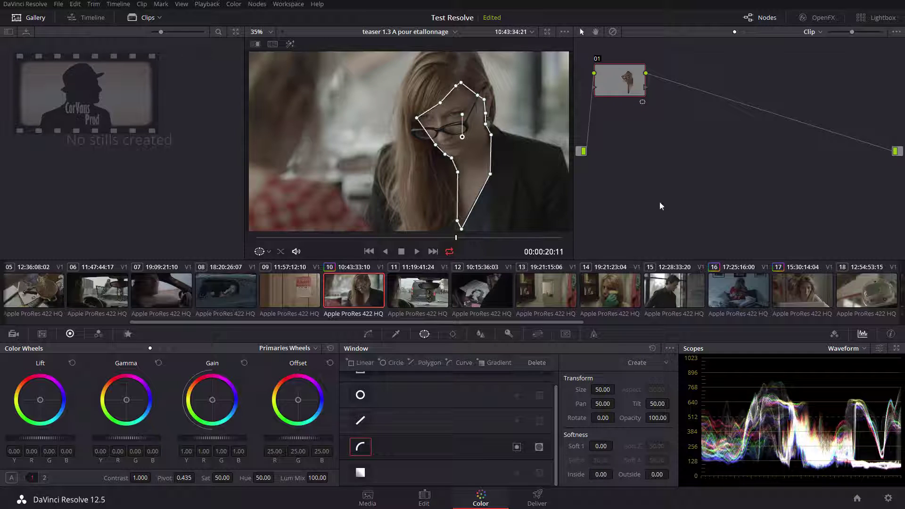
# - Highlight the curve window's area while softening it to 7.04 inside and 6.32 outside, and reset clip 10's grade
pyautogui.hotkey('shift', 'h')
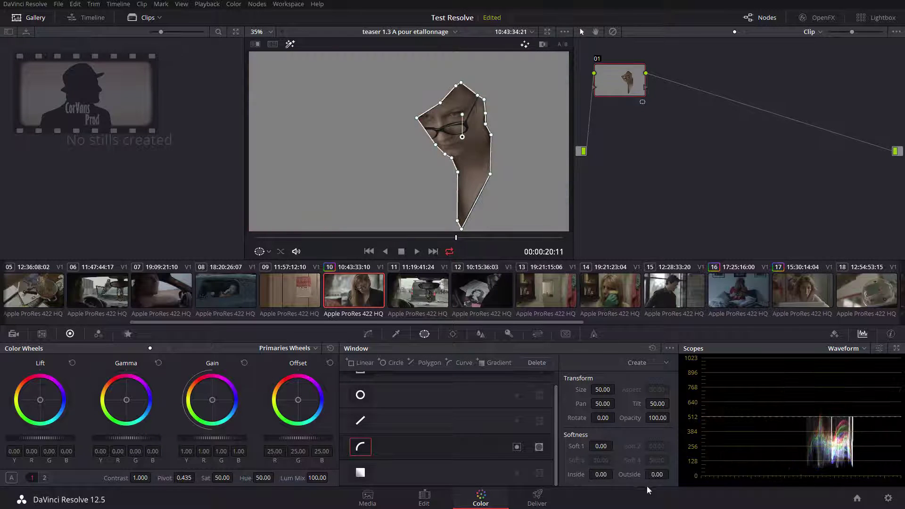
pyautogui.moveTo(599, 475); pyautogui.dragTo(675, 474)
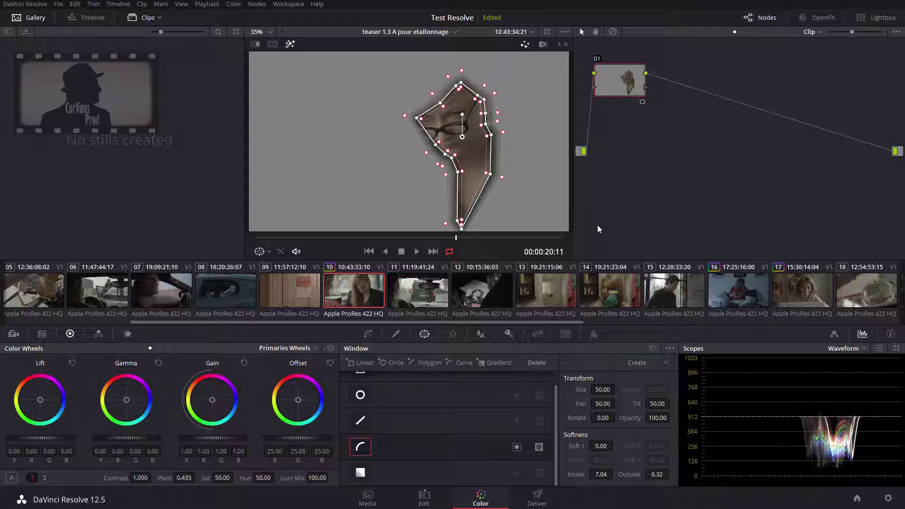
pyautogui.hotkey('ctrl', 'Home')
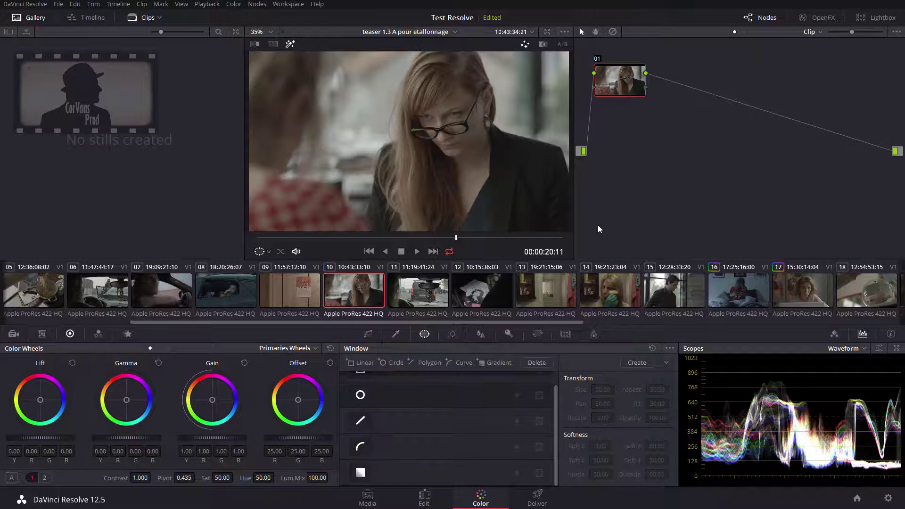
# - View clips 16 and 26 and settle on clip 16, the woman sitting on the bed
pyautogui.click(732, 296)
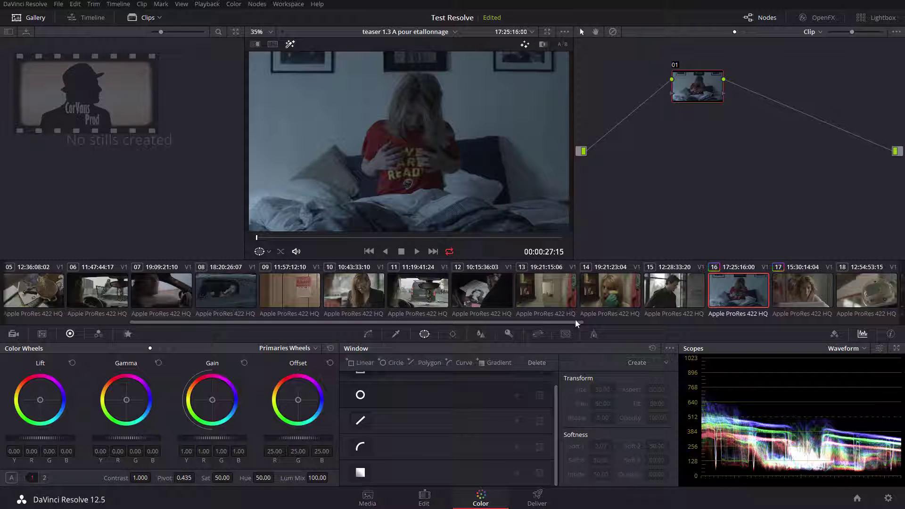
pyautogui.moveTo(575, 323); pyautogui.dragTo(896, 322)
pyautogui.click(757, 287)
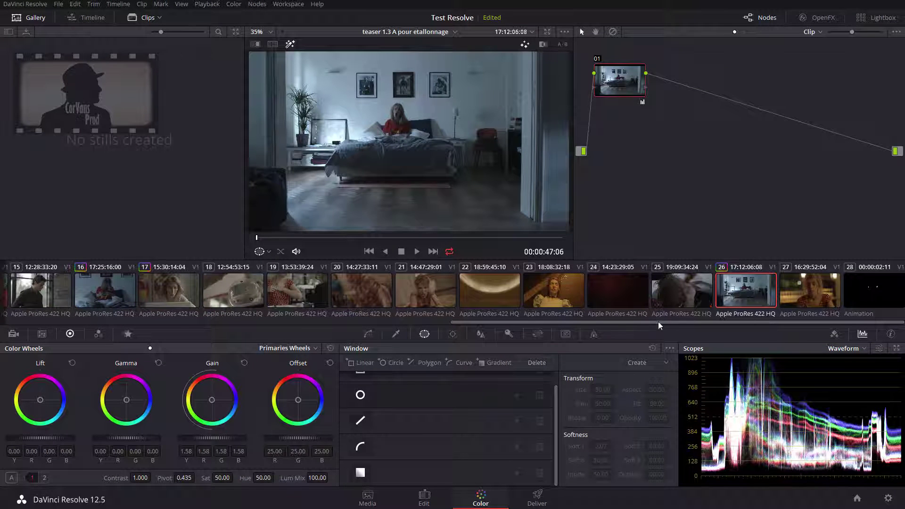
pyautogui.hscroll(-7, 658, 321)
pyautogui.click(540, 303)
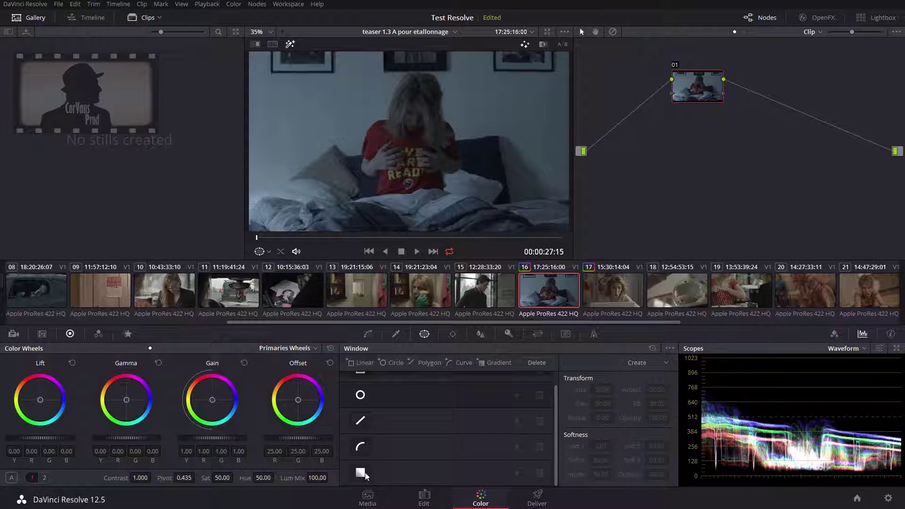
# - Add a gradient window to clip 16 and shape it to rotation -75.67 and softness 5.24
pyautogui.click(361, 472)
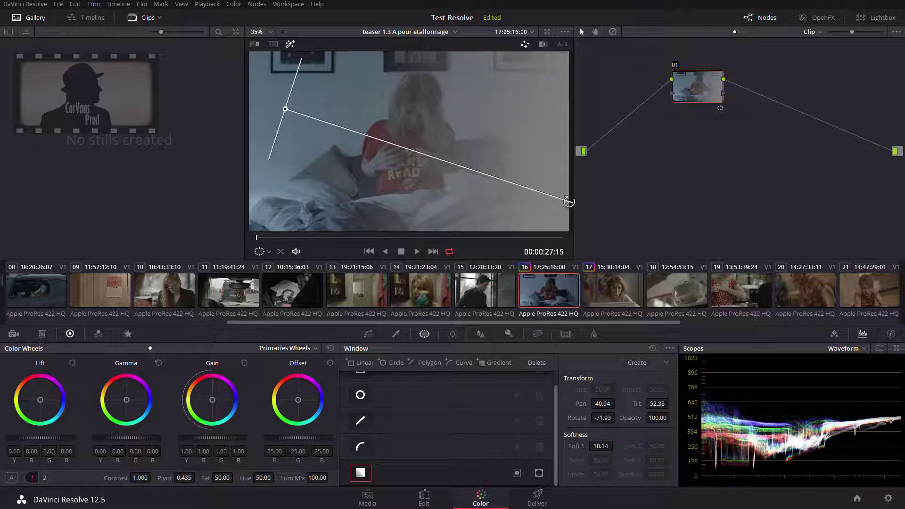
pyautogui.moveTo(574, 201); pyautogui.dragTo(563, 199)
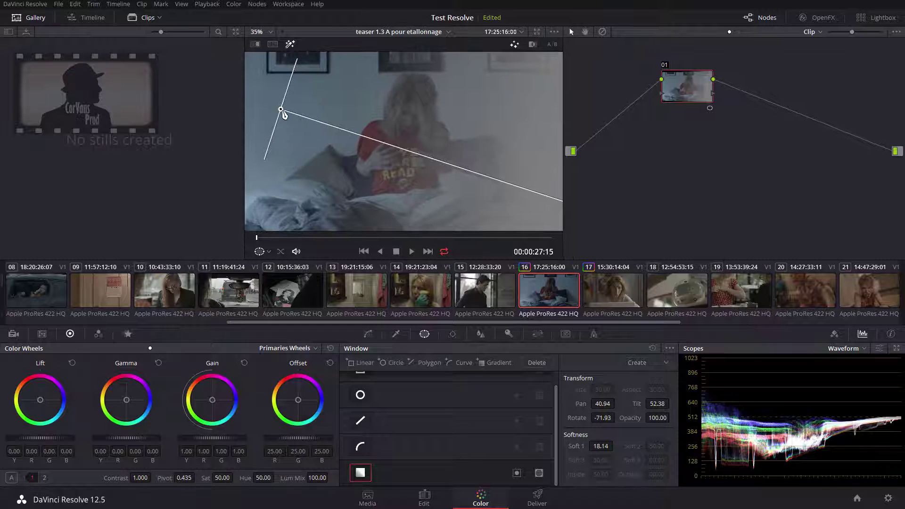
pyautogui.scroll(-1, 284, 113)
pyautogui.scroll(-1, 284, 114)
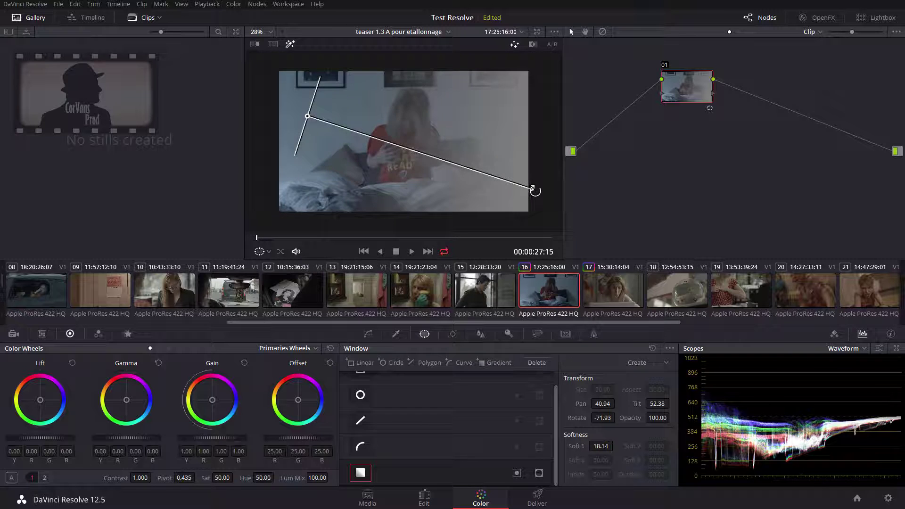
pyautogui.moveTo(534, 187); pyautogui.dragTo(376, 133)
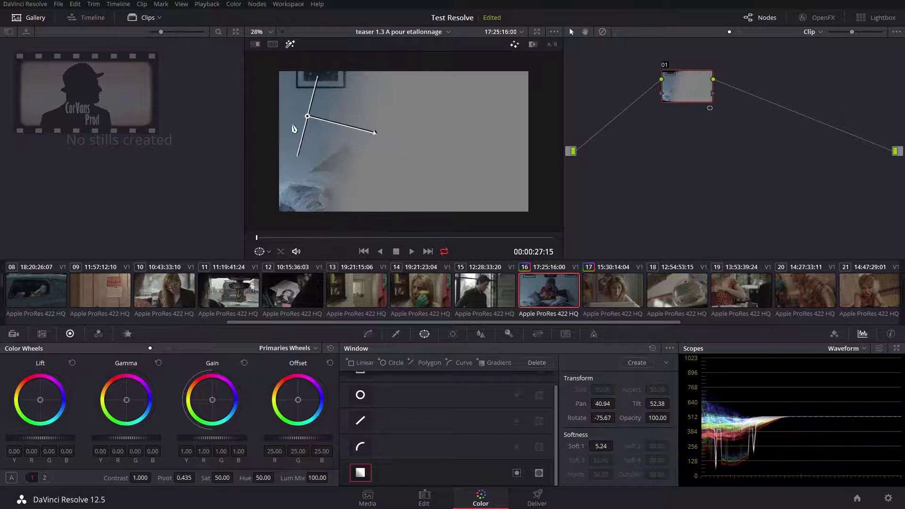
# - Reposition the gradient window to pan 35.81 and tilt 53.08, with rotation -76.97 and softness 17.75
pyautogui.moveTo(309, 119); pyautogui.dragTo(365, 150)
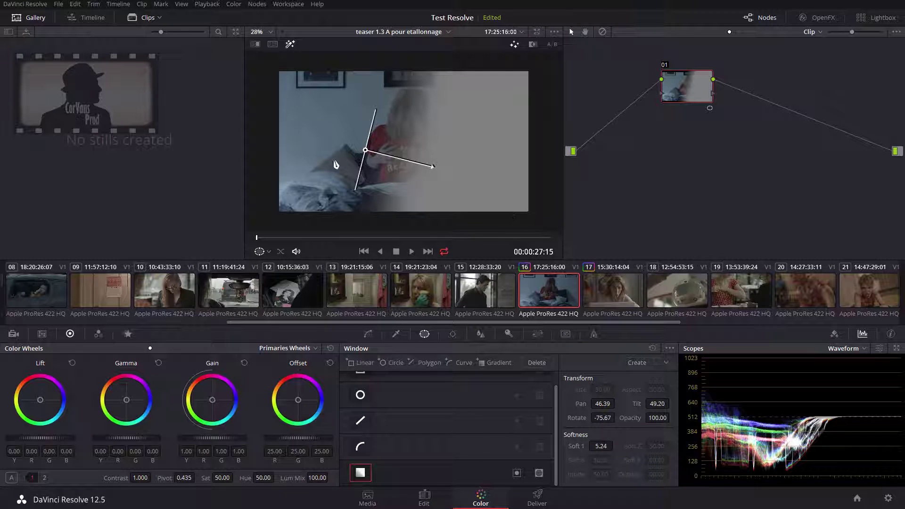
pyautogui.moveTo(365, 150); pyautogui.dragTo(266, 112)
pyautogui.scroll(-1, 280, 108)
pyautogui.moveTo(326, 127); pyautogui.dragTo(472, 159)
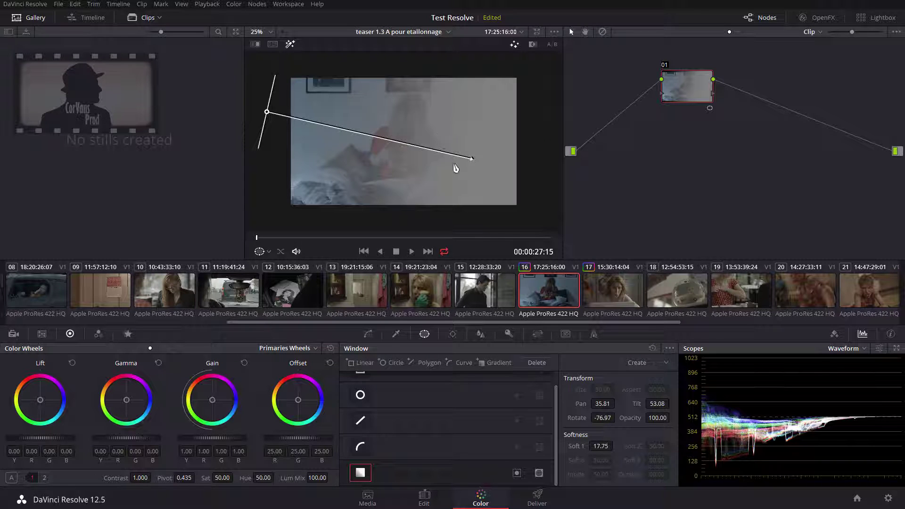
# - Raise the Gain inside the gradient window to 2.08 and turn off the highlight view
pyautogui.scroll(2, 455, 168)
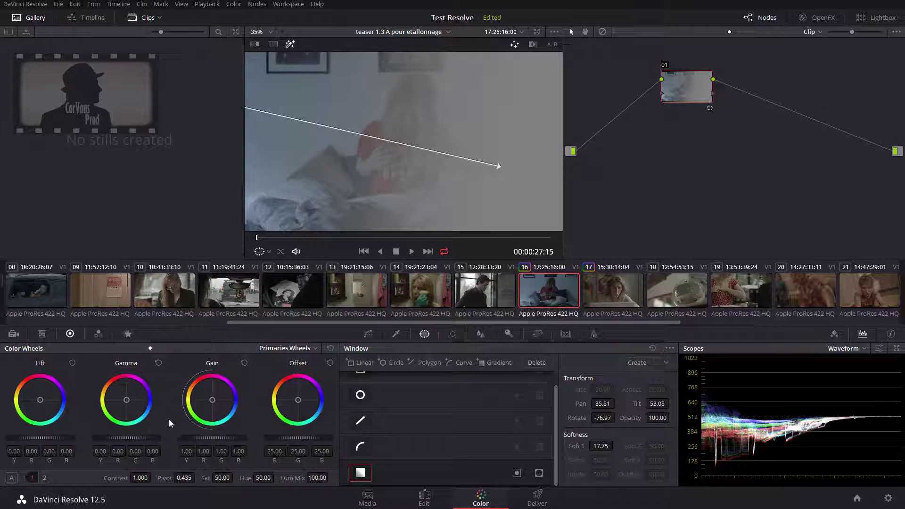
pyautogui.moveTo(217, 439); pyautogui.dragTo(249, 438)
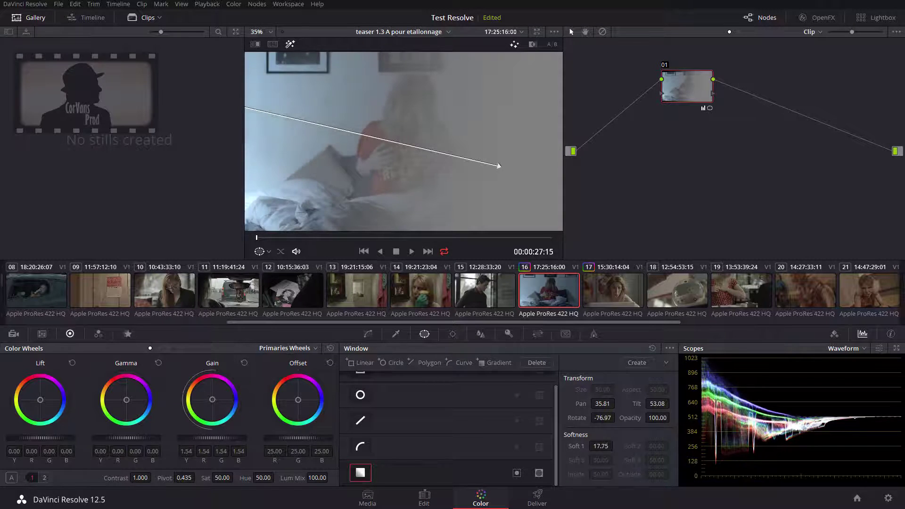
pyautogui.hotkey('shift', 'h')
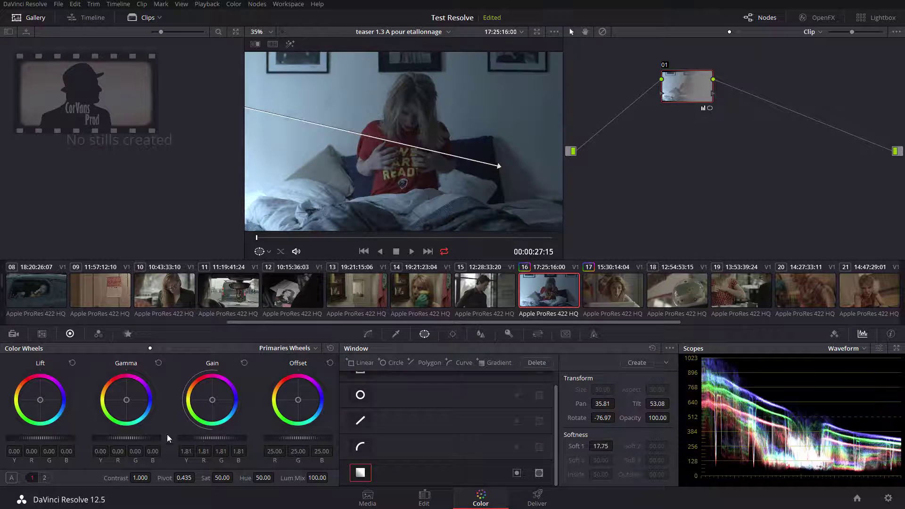
pyautogui.moveTo(207, 437); pyautogui.dragTo(222, 436)
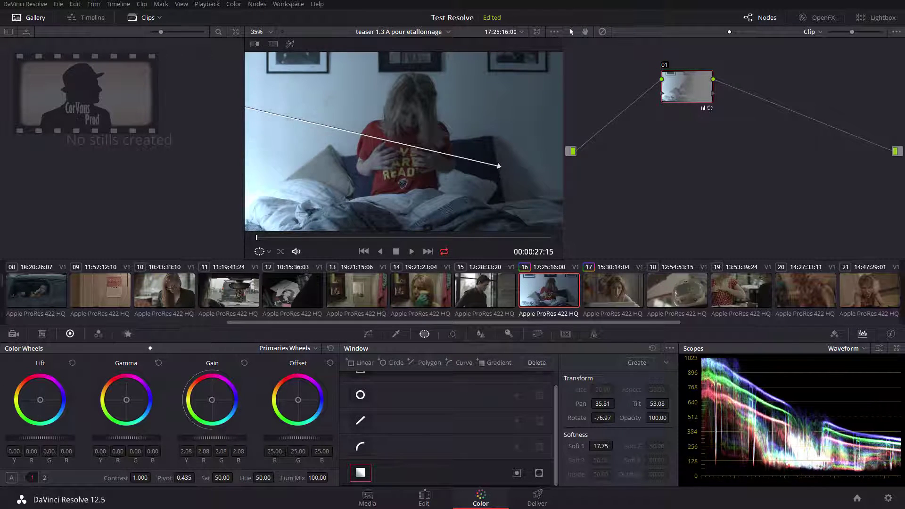
# - Compare clip 16 with node 01 disabled and enabled, and lower the Gain to 1.76
pyautogui.click(666, 65)
pyautogui.click(666, 65)
pyautogui.click(667, 65)
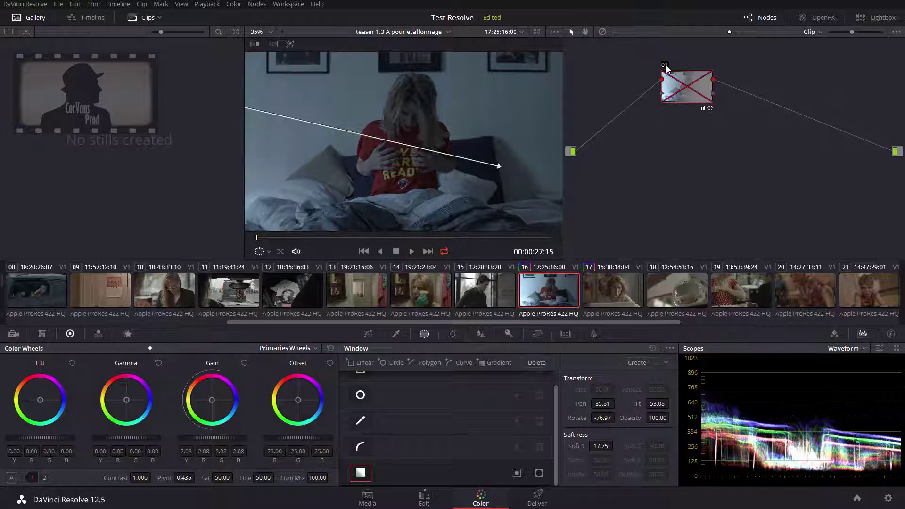
pyautogui.click(666, 65)
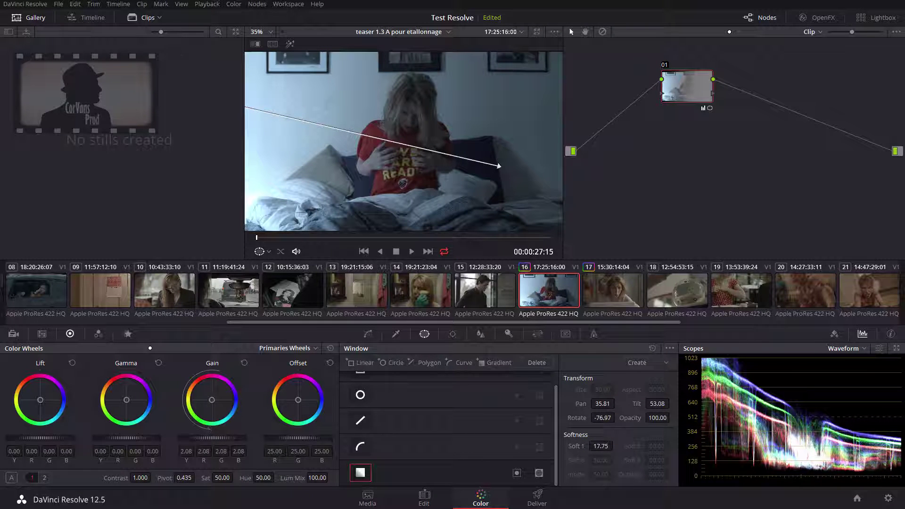
pyautogui.moveTo(217, 435); pyautogui.dragTo(204, 435)
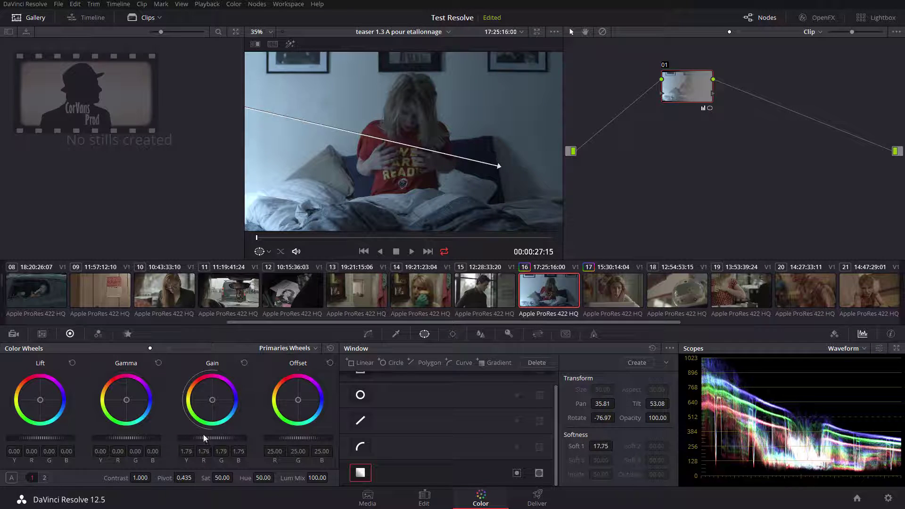
# - Switch node 01 off and on repeatedly to compare the gradient's effect on the image, leaving the node enabled
pyautogui.click(667, 64)
pyautogui.click(667, 64)
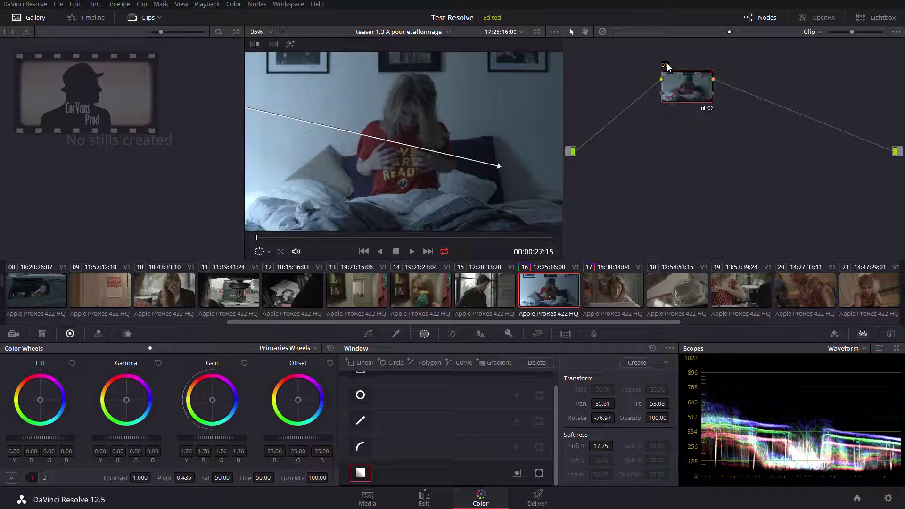
pyautogui.click(667, 64)
pyautogui.click(667, 64)
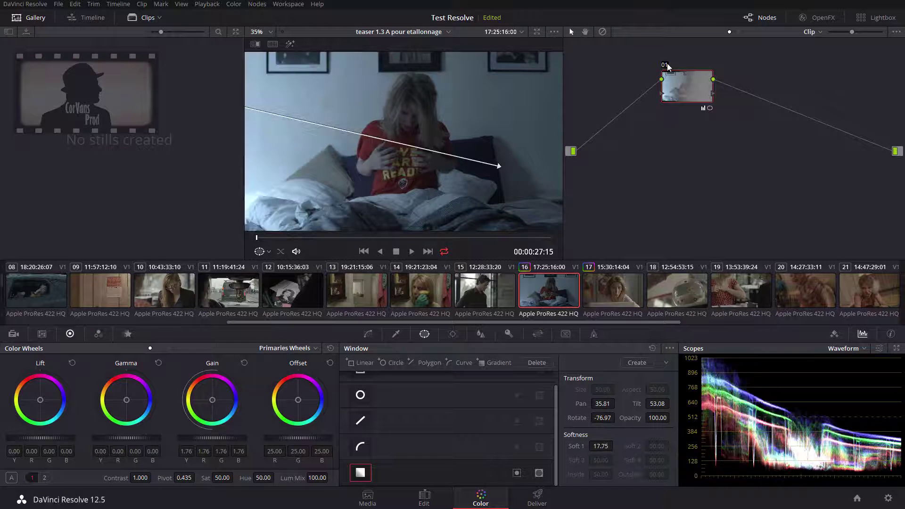
pyautogui.click(667, 64)
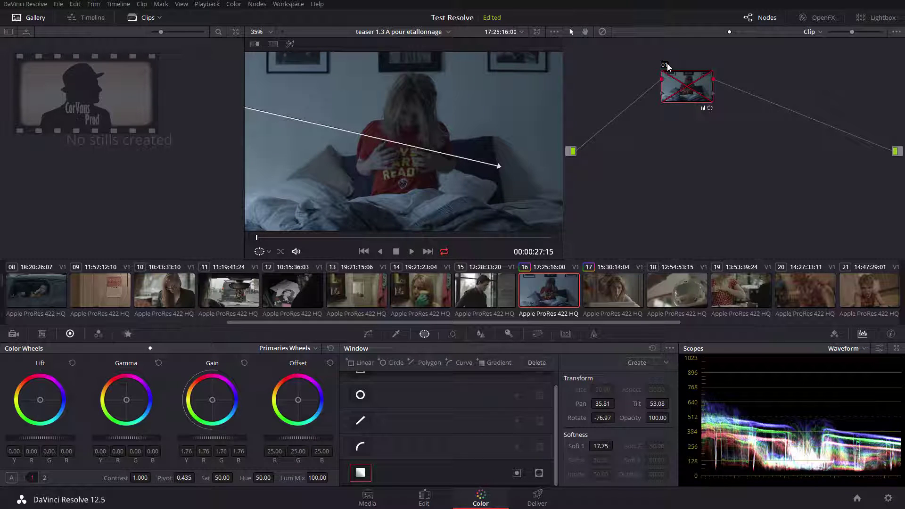
pyautogui.click(667, 64)
pyautogui.click(667, 64)
pyautogui.click(667, 64)
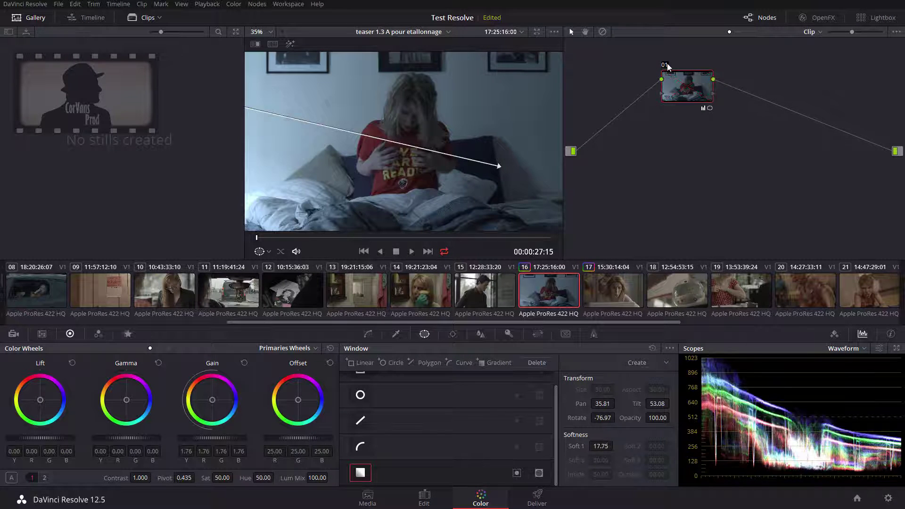
pyautogui.click(666, 64)
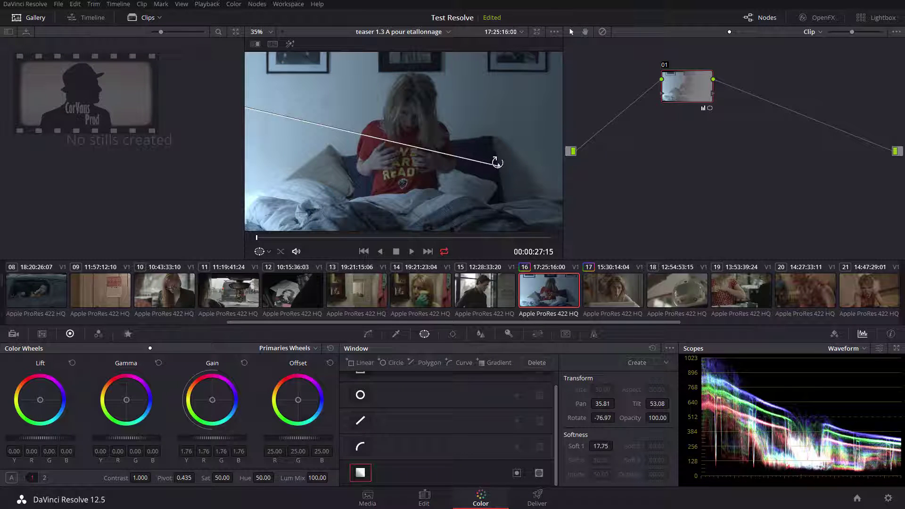
# - Extend the gradient window's falloff across the frame, setting rotation to -75.72 and softness to 20.89
pyautogui.moveTo(495, 163); pyautogui.dragTo(628, 189)
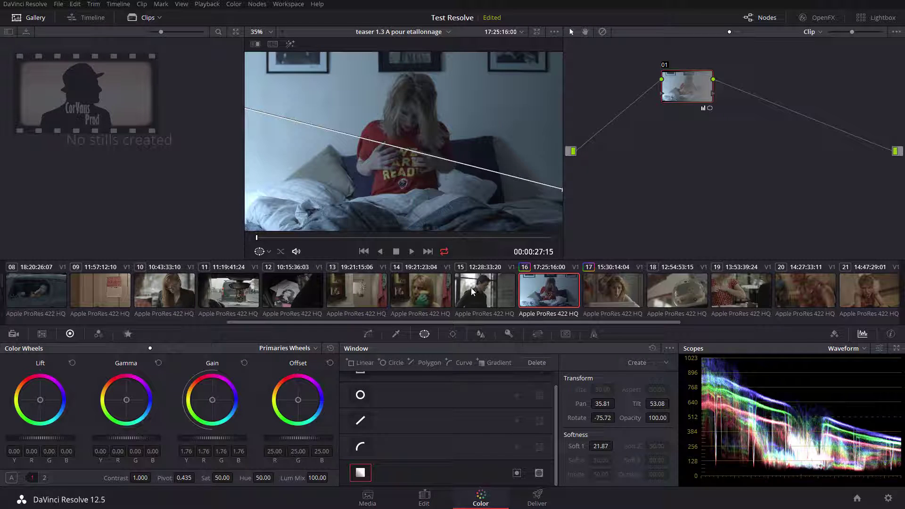
pyautogui.click(616, 447)
pyautogui.click(616, 446)
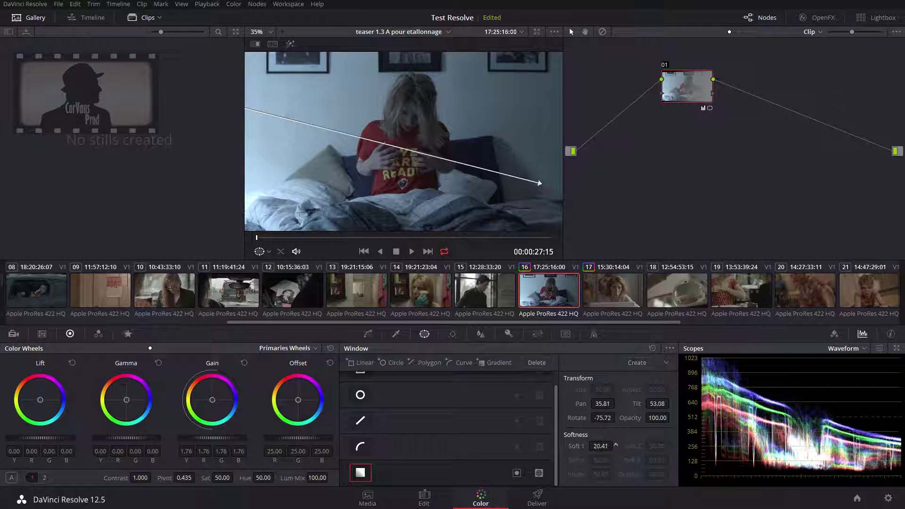
pyautogui.click(616, 446)
pyautogui.moveTo(615, 446); pyautogui.dragTo(616, 445)
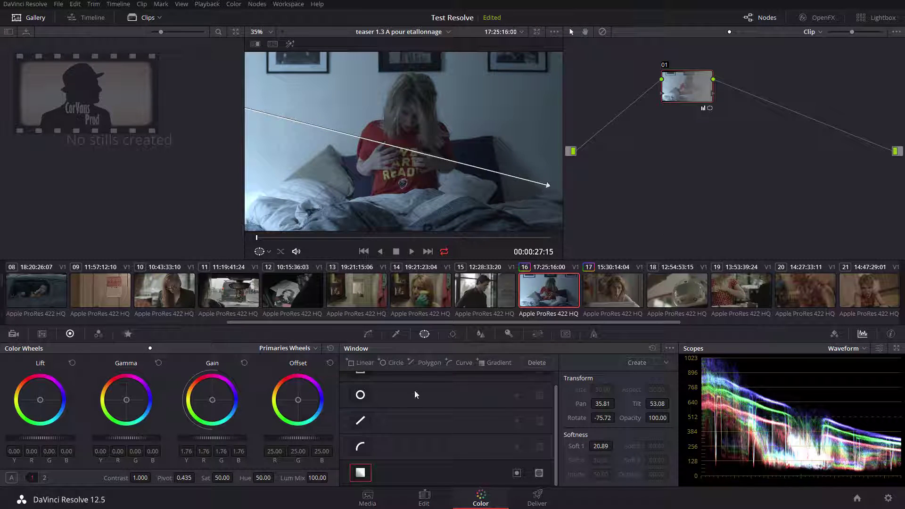
# - Add a circular window to clip 10 over the woman's face, with size 31.09, aspect 31.12 and rotation -4.00
pyautogui.scroll(2, 426, 381)
pyautogui.scroll(-2, 427, 381)
pyautogui.click(172, 293)
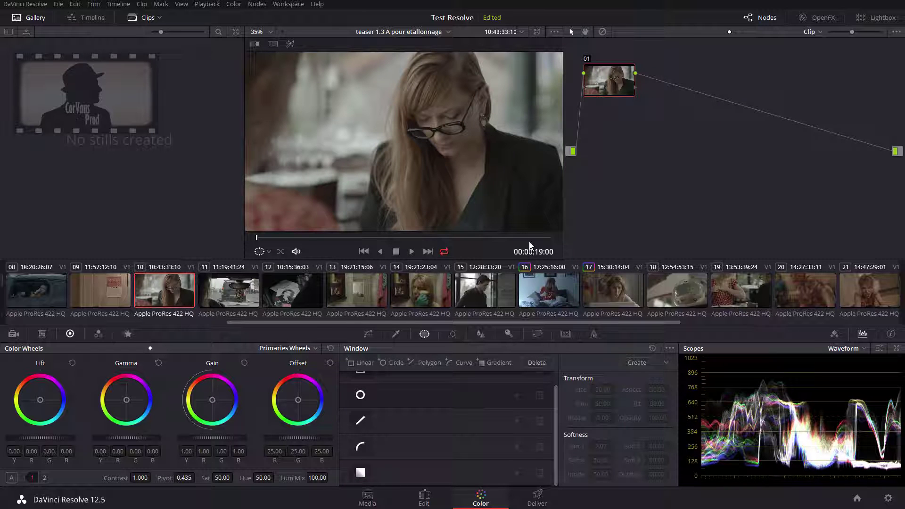
pyautogui.scroll(1, 387, 409)
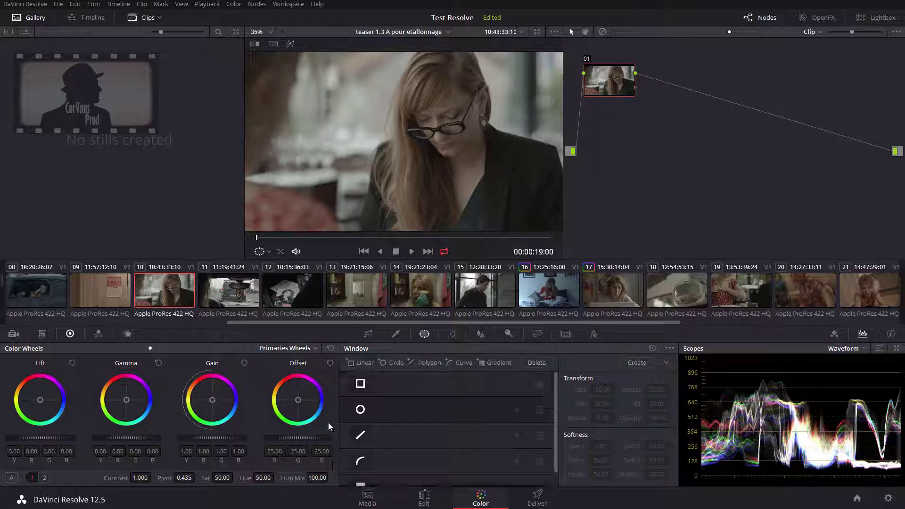
pyautogui.click(360, 409)
pyautogui.moveTo(405, 137); pyautogui.dragTo(448, 110)
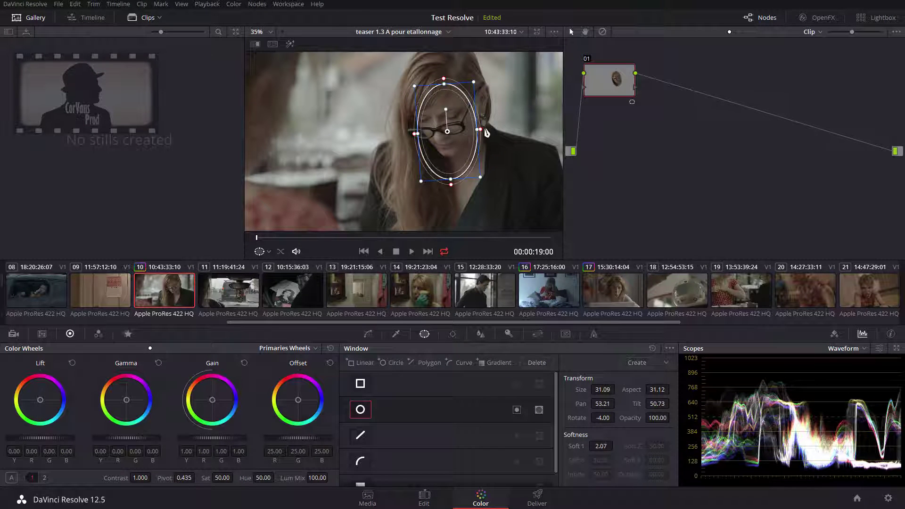
# - Enlarge the circular window to cover face and neck: size 36.49, aspect 25.74, pan 53.42, tilt 49.90, softness 3.26
pyautogui.moveTo(453, 142); pyautogui.dragTo(412, 135)
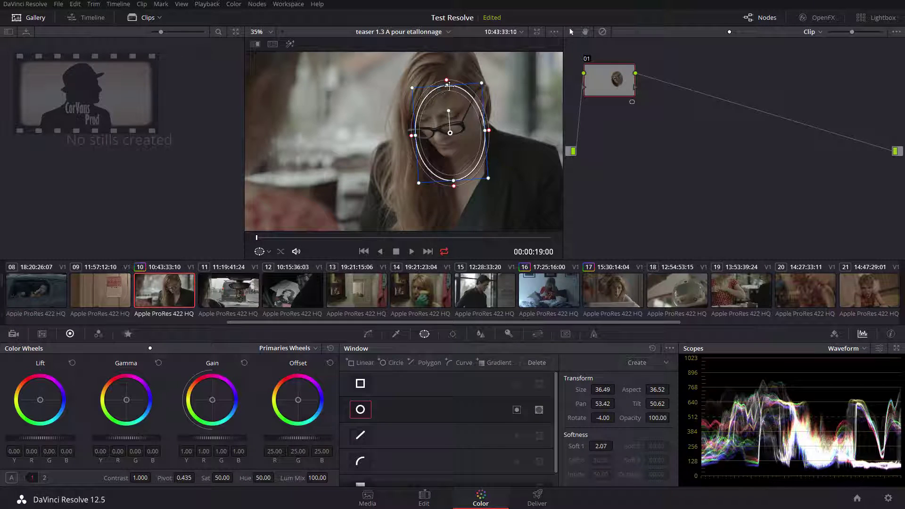
pyautogui.moveTo(446, 81); pyautogui.dragTo(446, 74)
pyautogui.moveTo(455, 189); pyautogui.dragTo(455, 200)
pyautogui.moveTo(455, 138); pyautogui.dragTo(455, 149)
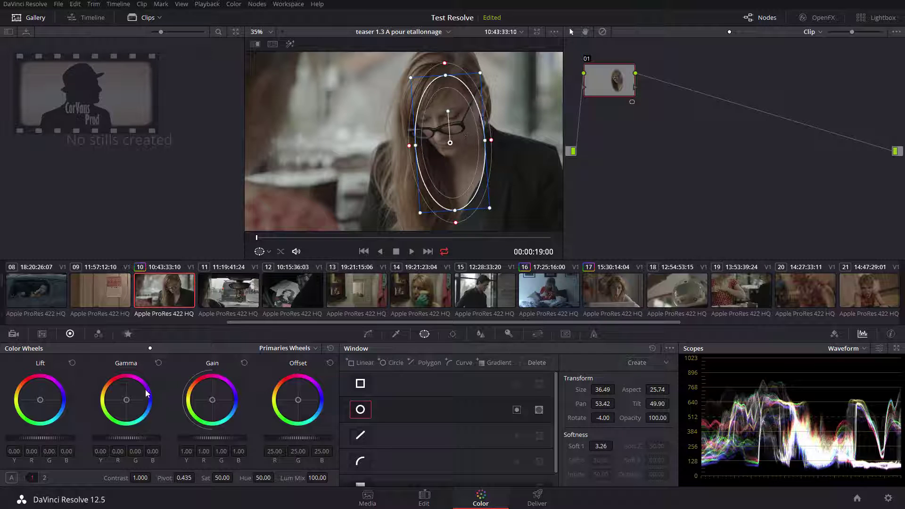
# - Set the saturation inside the circular window to 25 and check the image without the window outline
pyautogui.moveTo(222, 478); pyautogui.dragTo(198, 478)
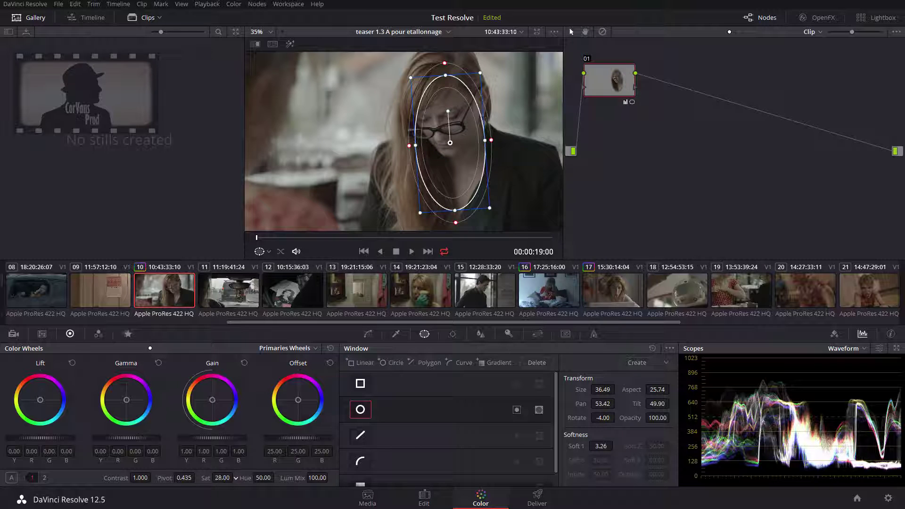
pyautogui.click(368, 334)
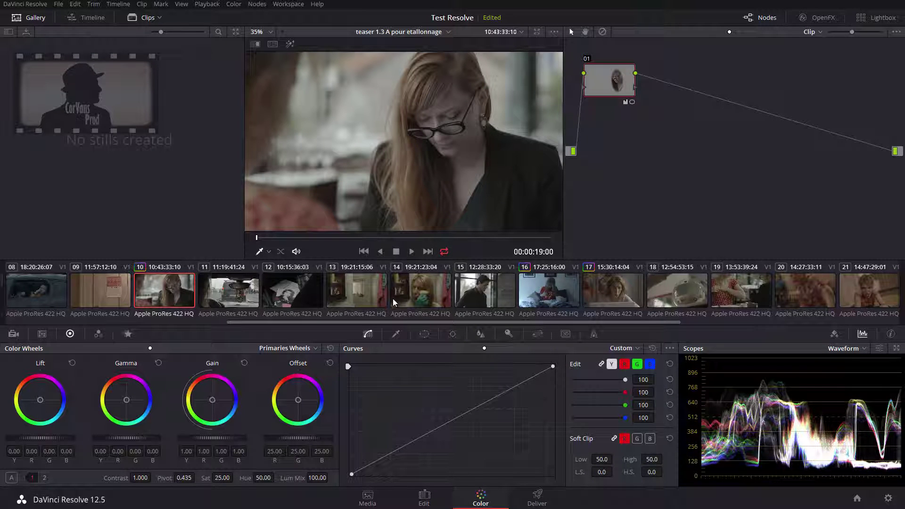
pyautogui.click(425, 334)
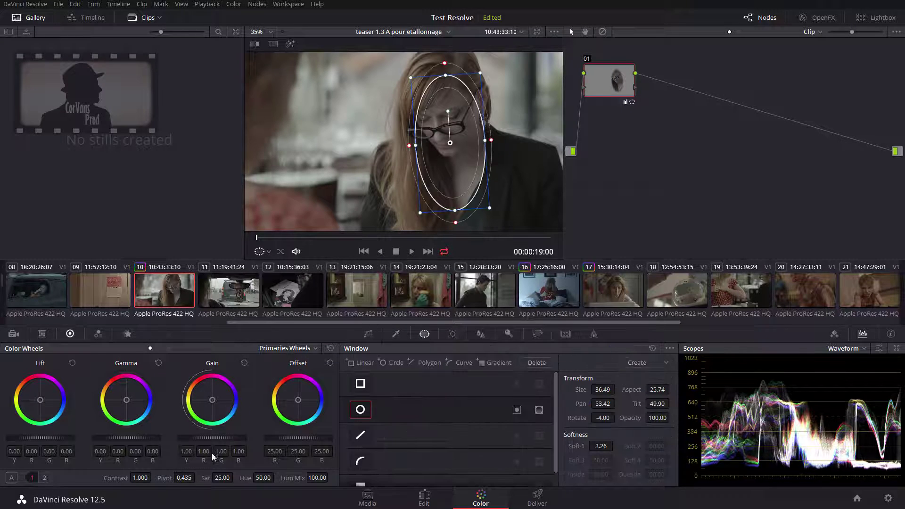
# - Set the saturation inside the circular window on clip 10 to 50
pyautogui.doubleClick(227, 478)
pyautogui.write('50')
pyautogui.press('Return')
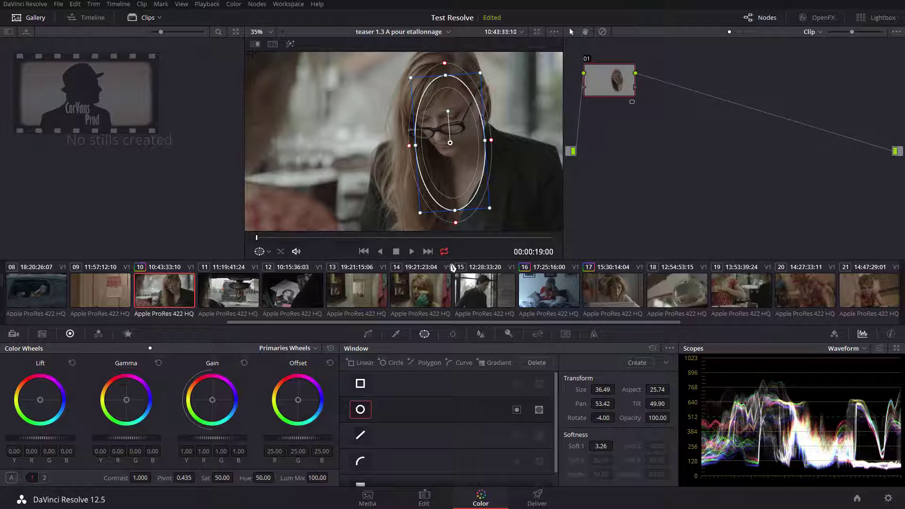
# - Invert the circular window and set the saturation of the area outside it to 0
pyautogui.click(517, 410)
pyautogui.click(517, 410)
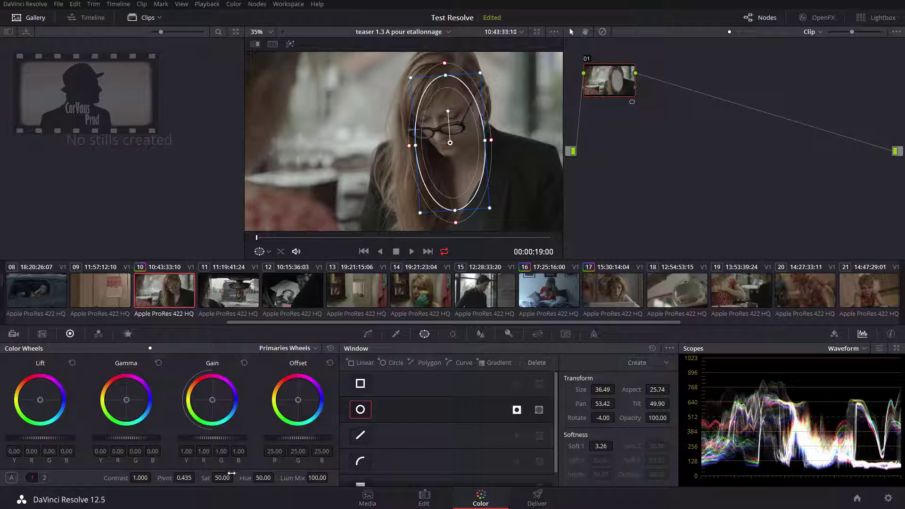
pyautogui.moveTo(225, 476); pyautogui.dragTo(179, 475)
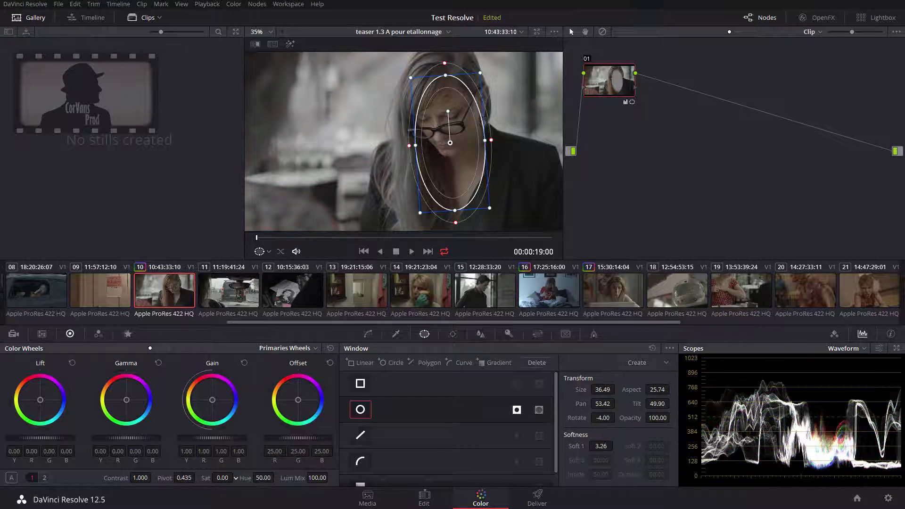
# - Show the highlight view and switch the circular window's inversion off and on to compare the affected areas
pyautogui.hotkey('shift', 'h')
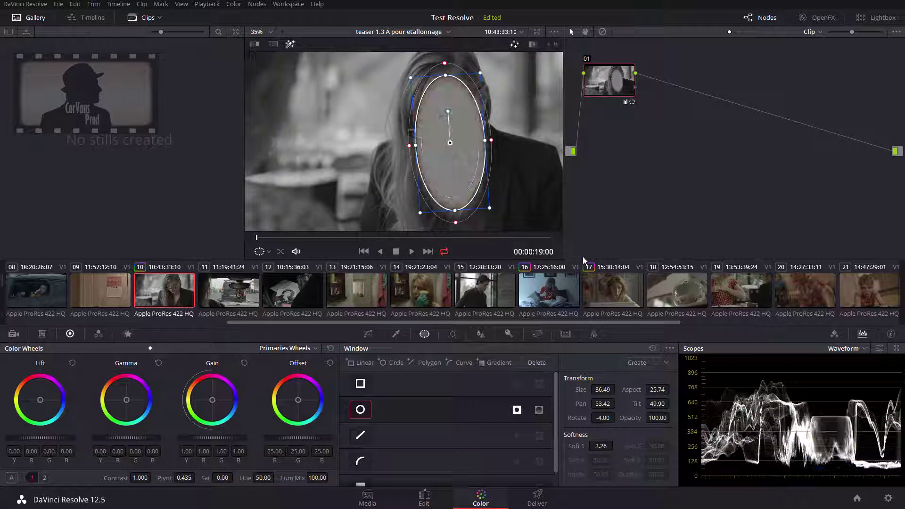
pyautogui.click(517, 413)
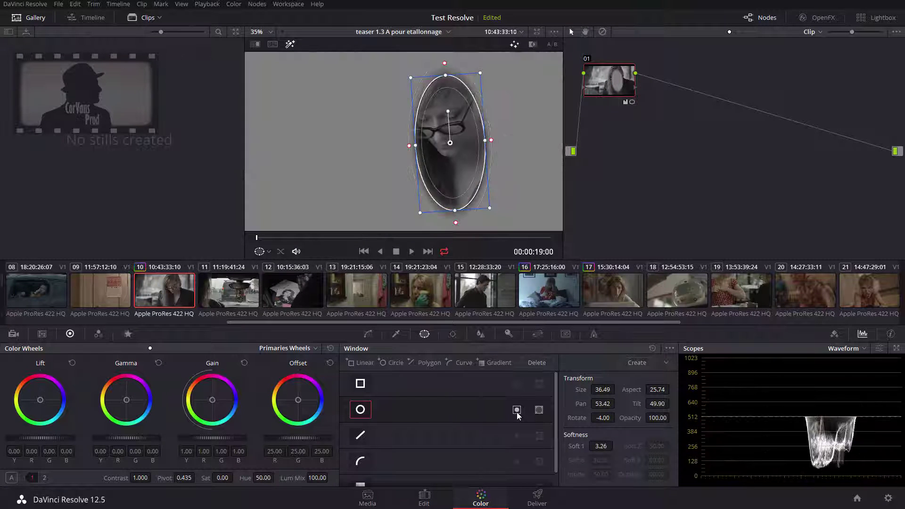
pyautogui.click(517, 412)
pyautogui.click(515, 412)
pyautogui.click(513, 413)
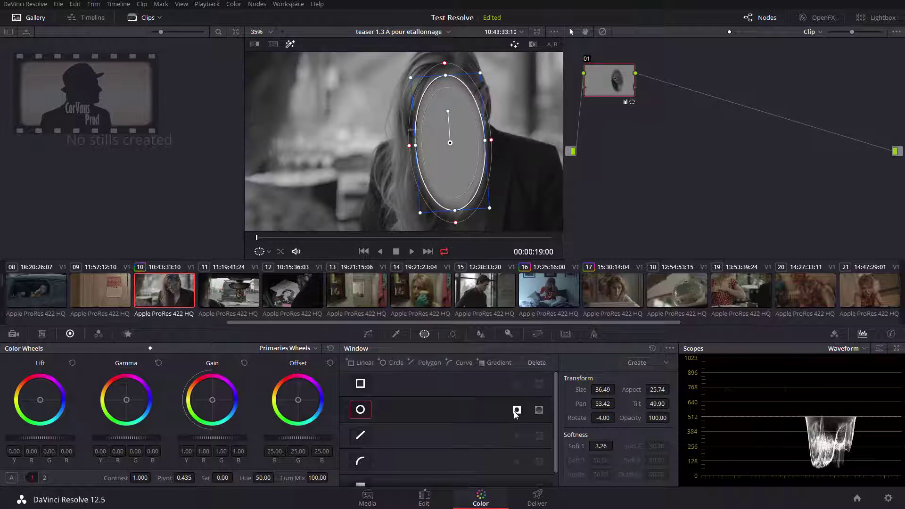
# - Compare the circular window's mask and invert options in the highlight view, keep the window inverted without mask, and leave the highlight view
pyautogui.click(540, 412)
pyautogui.click(539, 412)
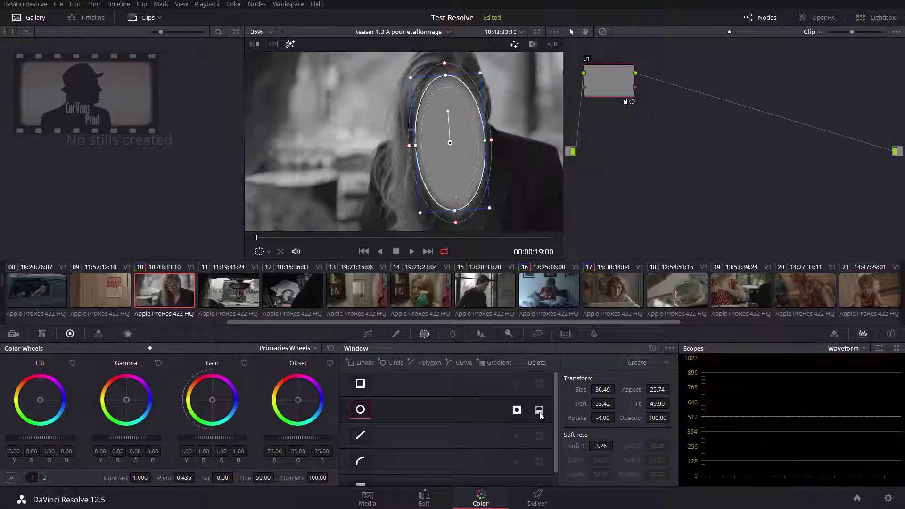
pyautogui.click(518, 410)
pyautogui.click(519, 410)
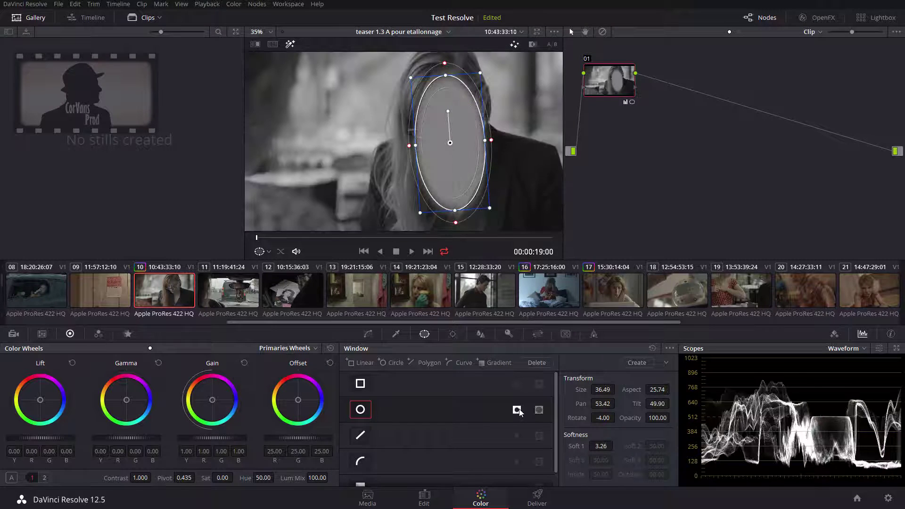
pyautogui.click(518, 411)
pyautogui.click(518, 411)
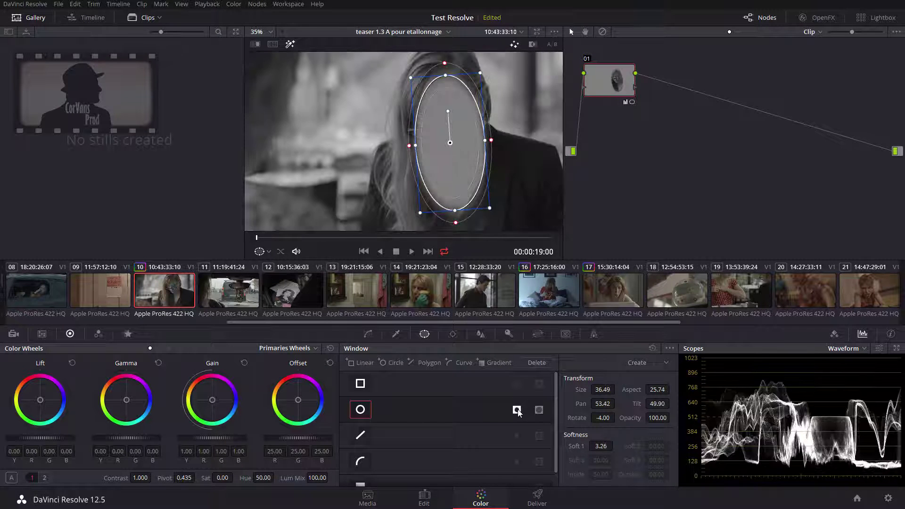
pyautogui.hotkey('shift', 'h')
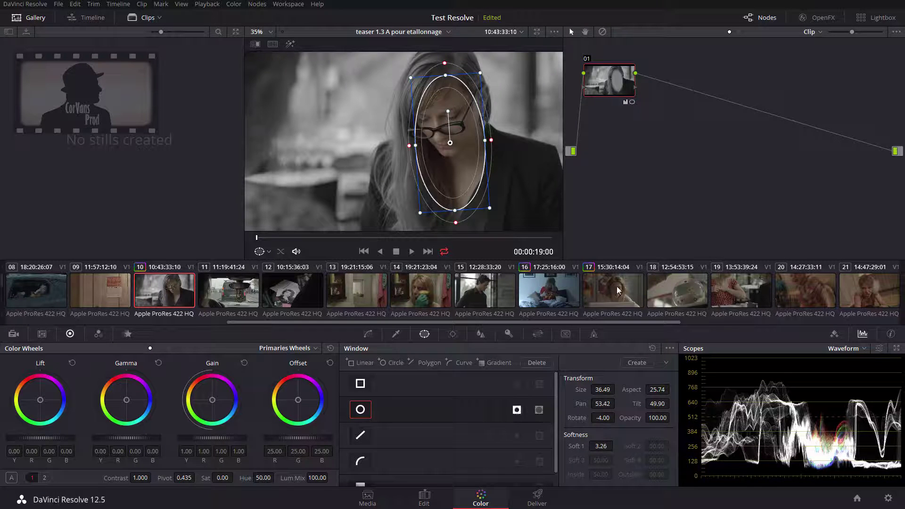
# - Check the desaturated background without the window outline, and compare the image with the circular window's mask option on and off
pyautogui.click(367, 334)
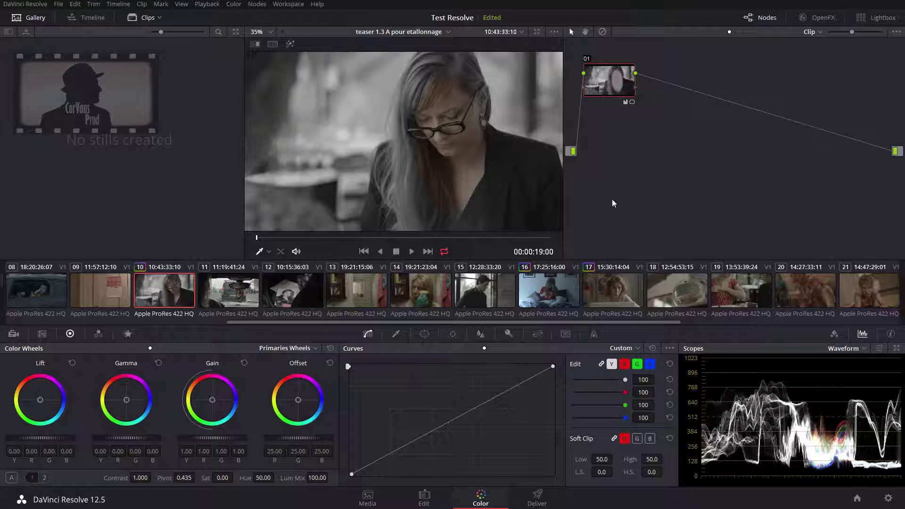
pyautogui.click(424, 335)
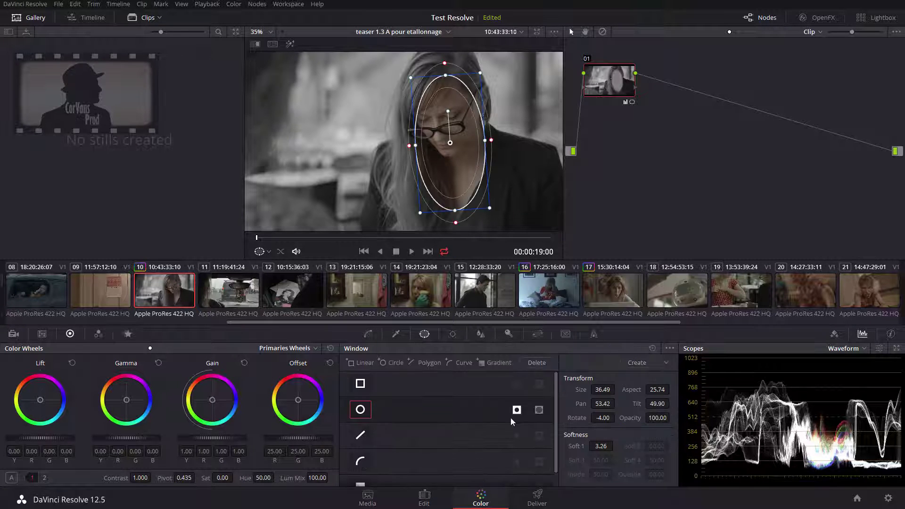
pyautogui.click(539, 410)
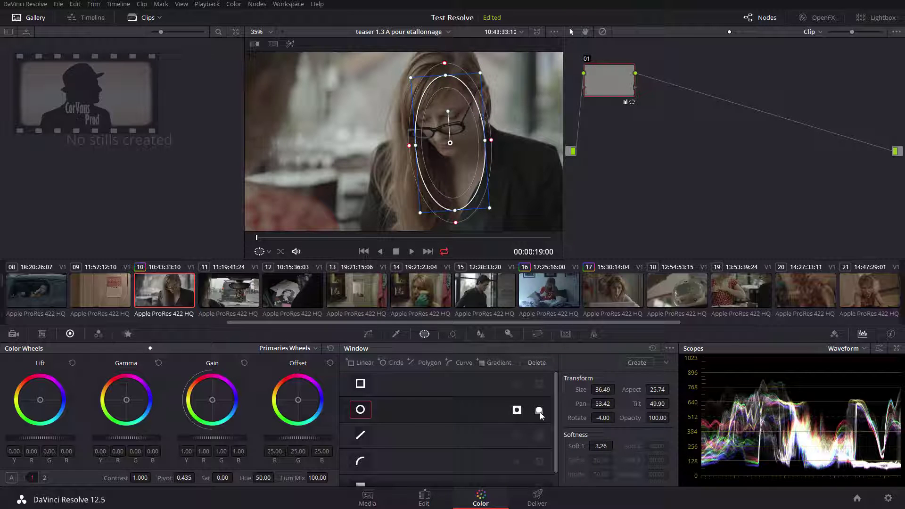
pyautogui.click(539, 412)
pyautogui.click(539, 411)
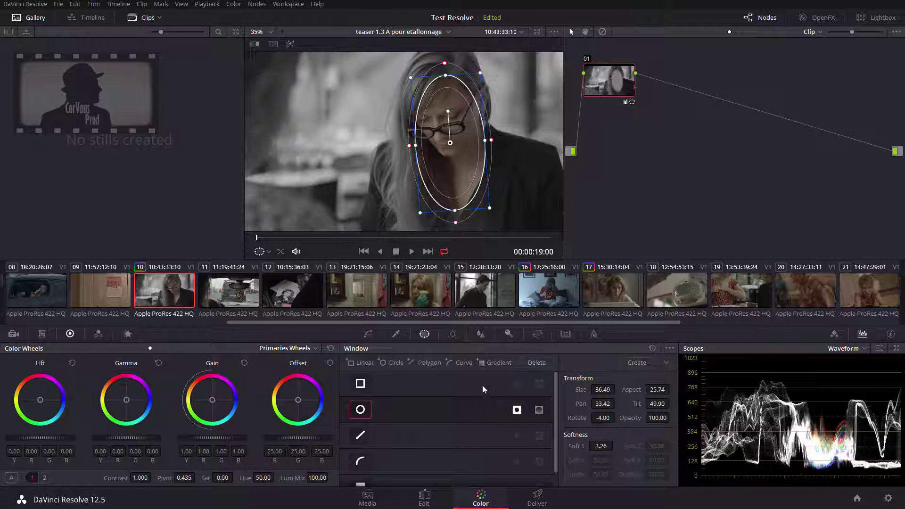
# - Add a linear window to clip 10 alongside the inverted circular window
pyautogui.click(361, 382)
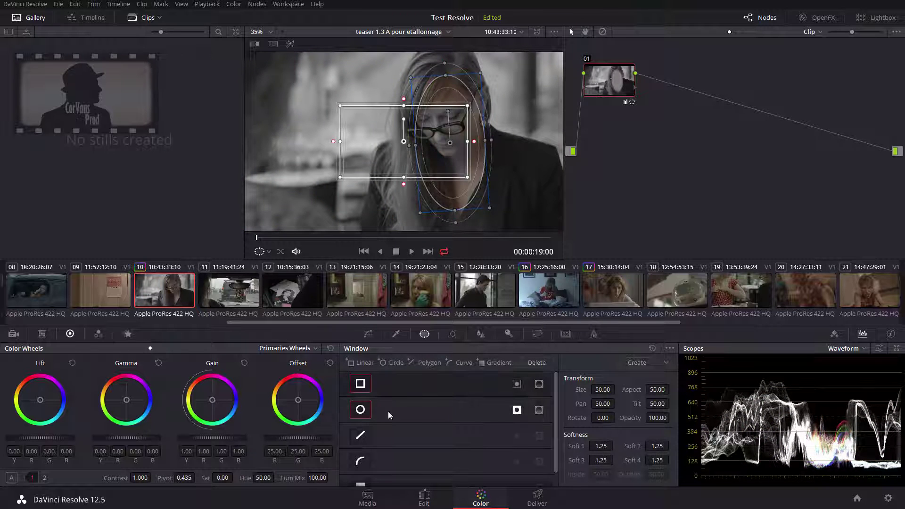